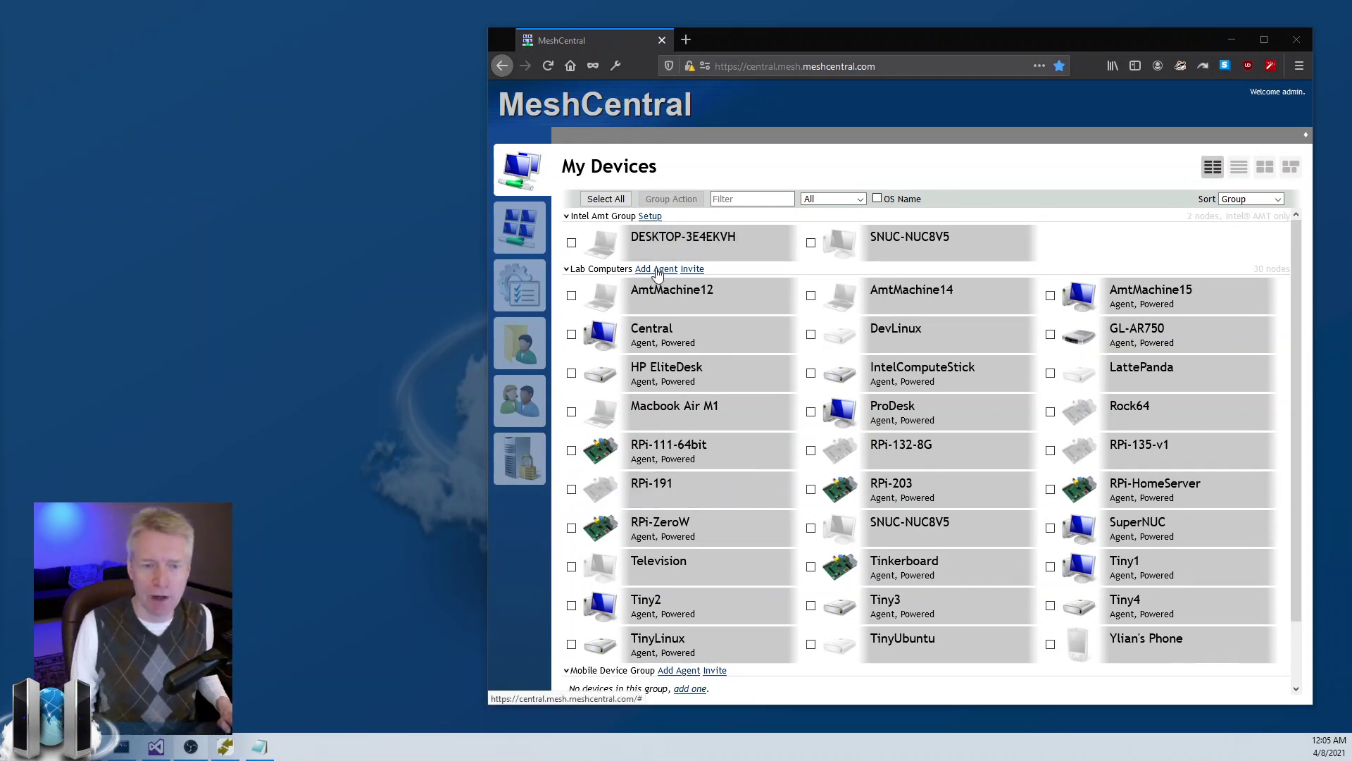
- Try the 'amt', 'esk' and 'desk' name filters on the device list, then clear them
drag(783, 40, 767, 40)
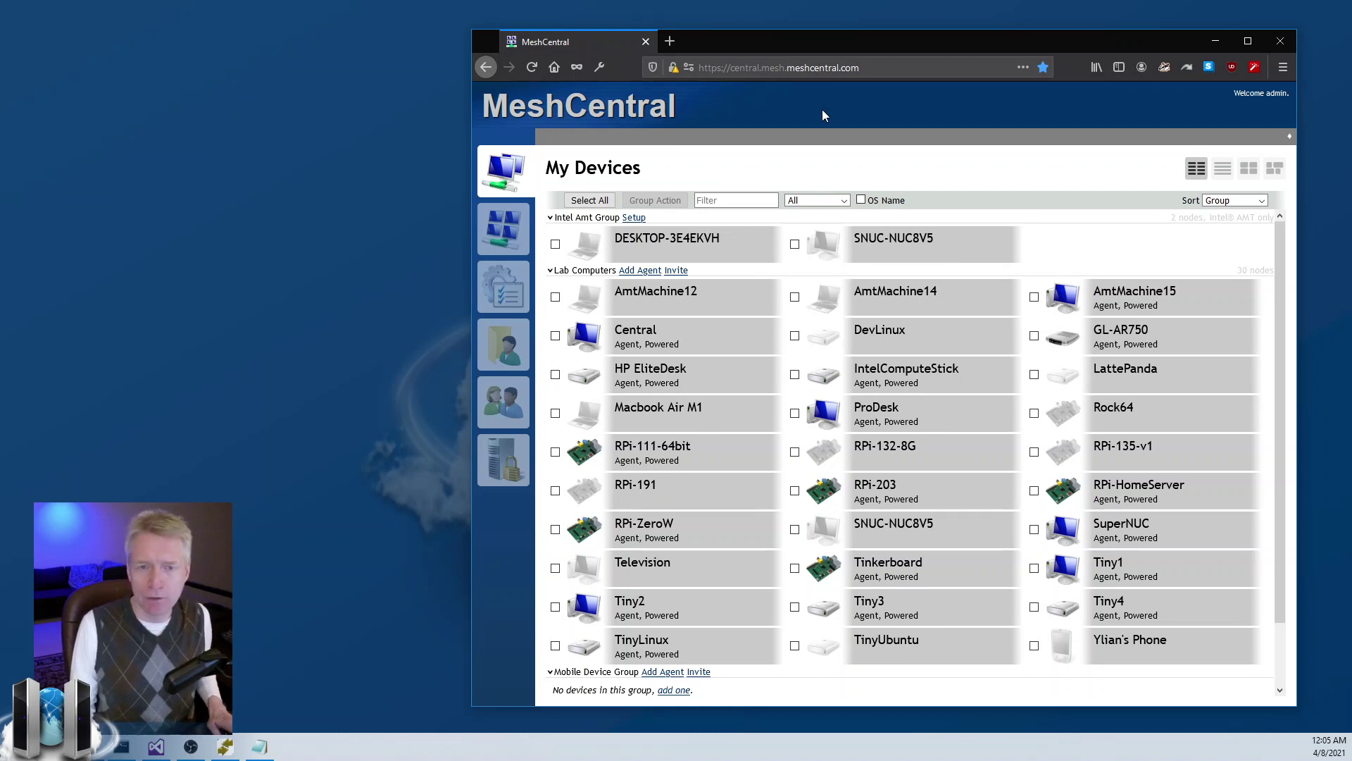
click(752, 198)
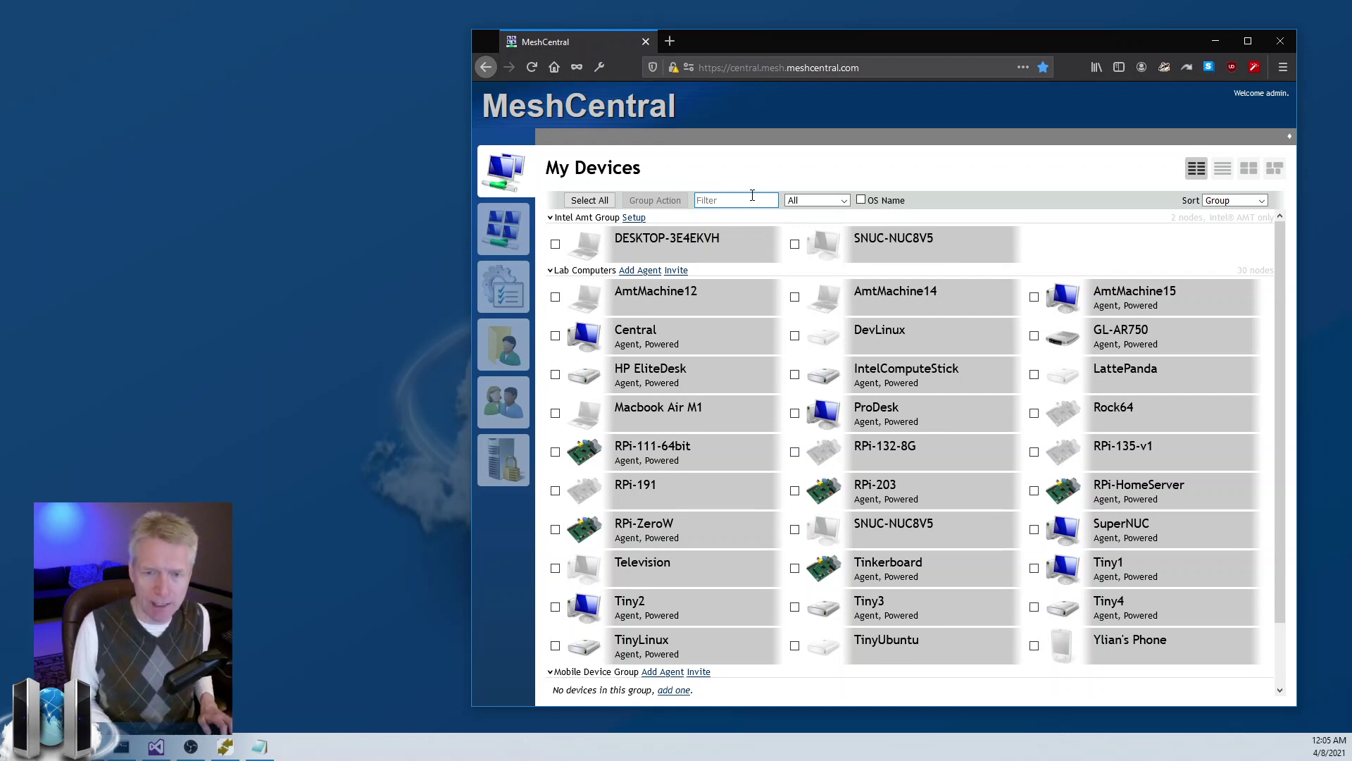
text(amt)
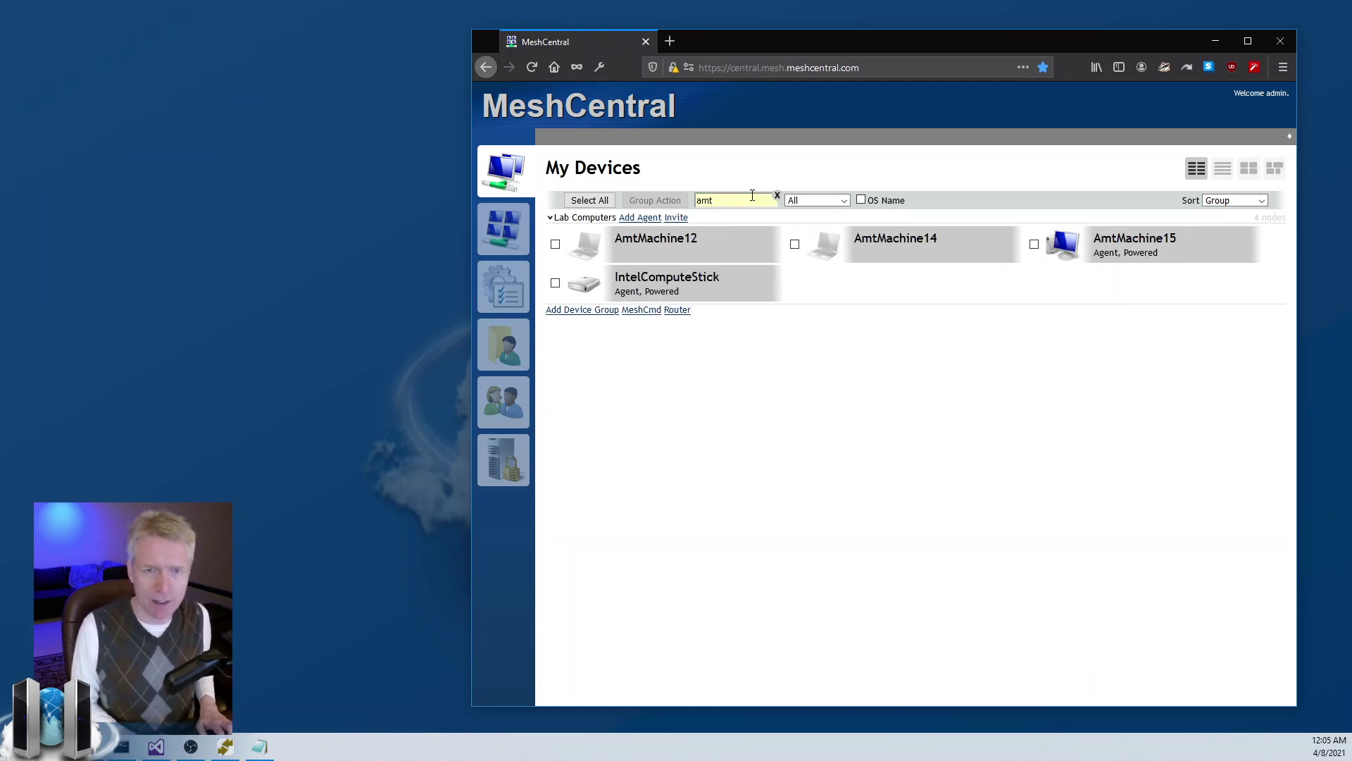
key(BackSpace)
key(BackSpace)
key(BackSpace)
text(esk)
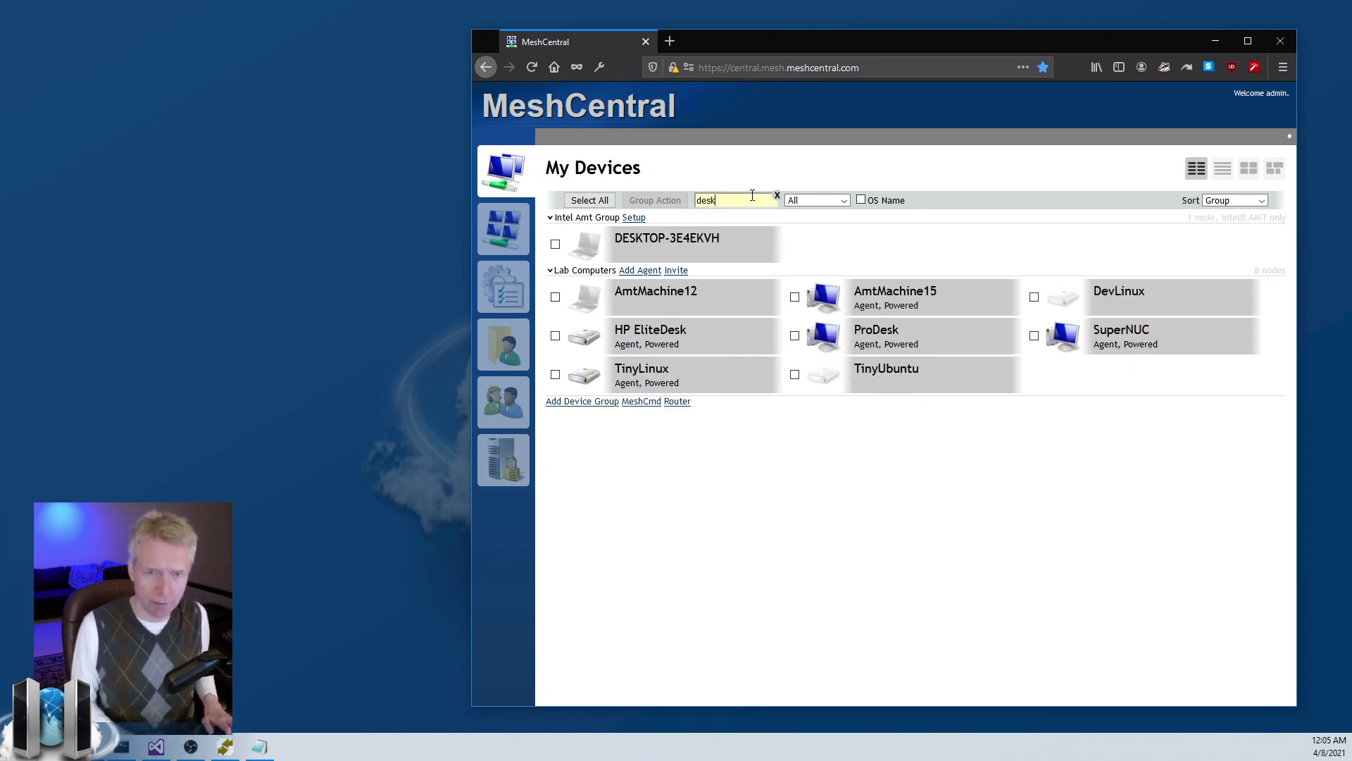
key(BackSpace)
key(BackSpace)
key(BackSpace)
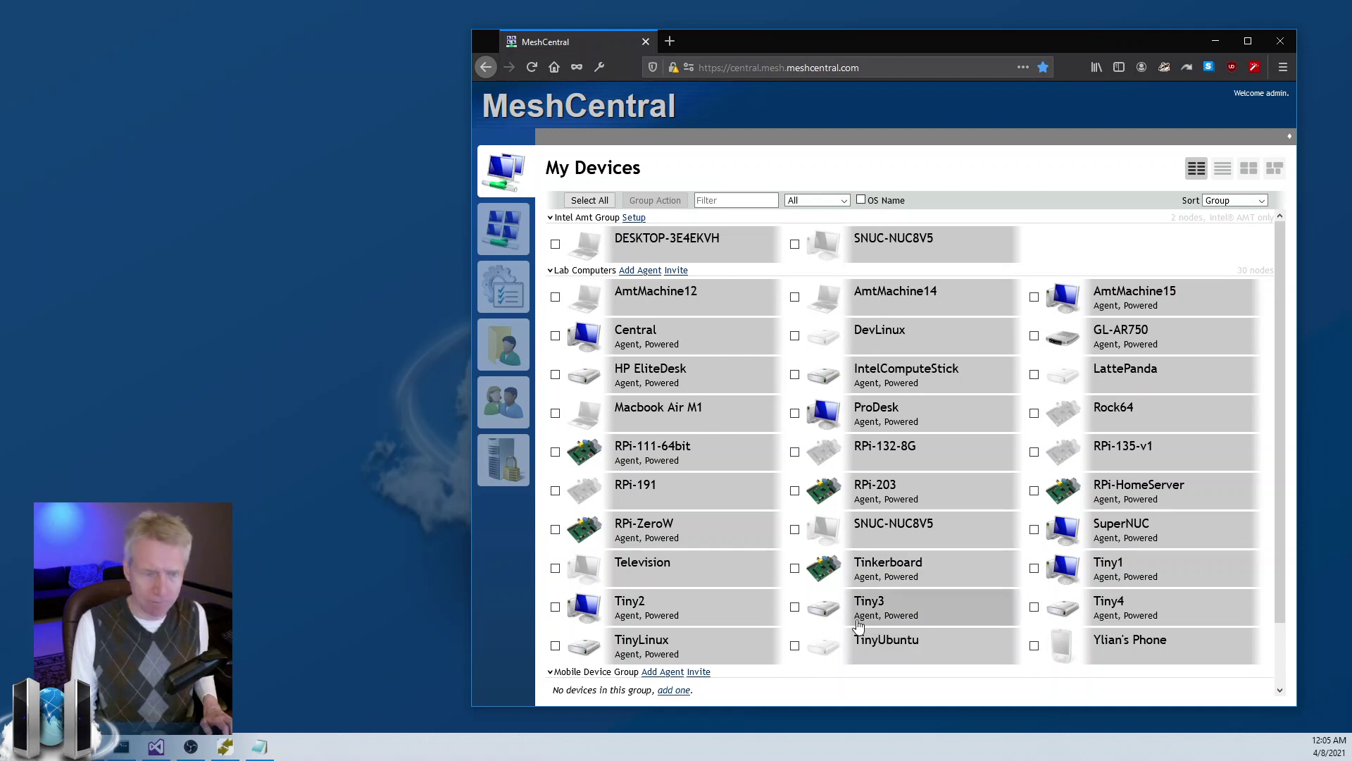
text(desk)
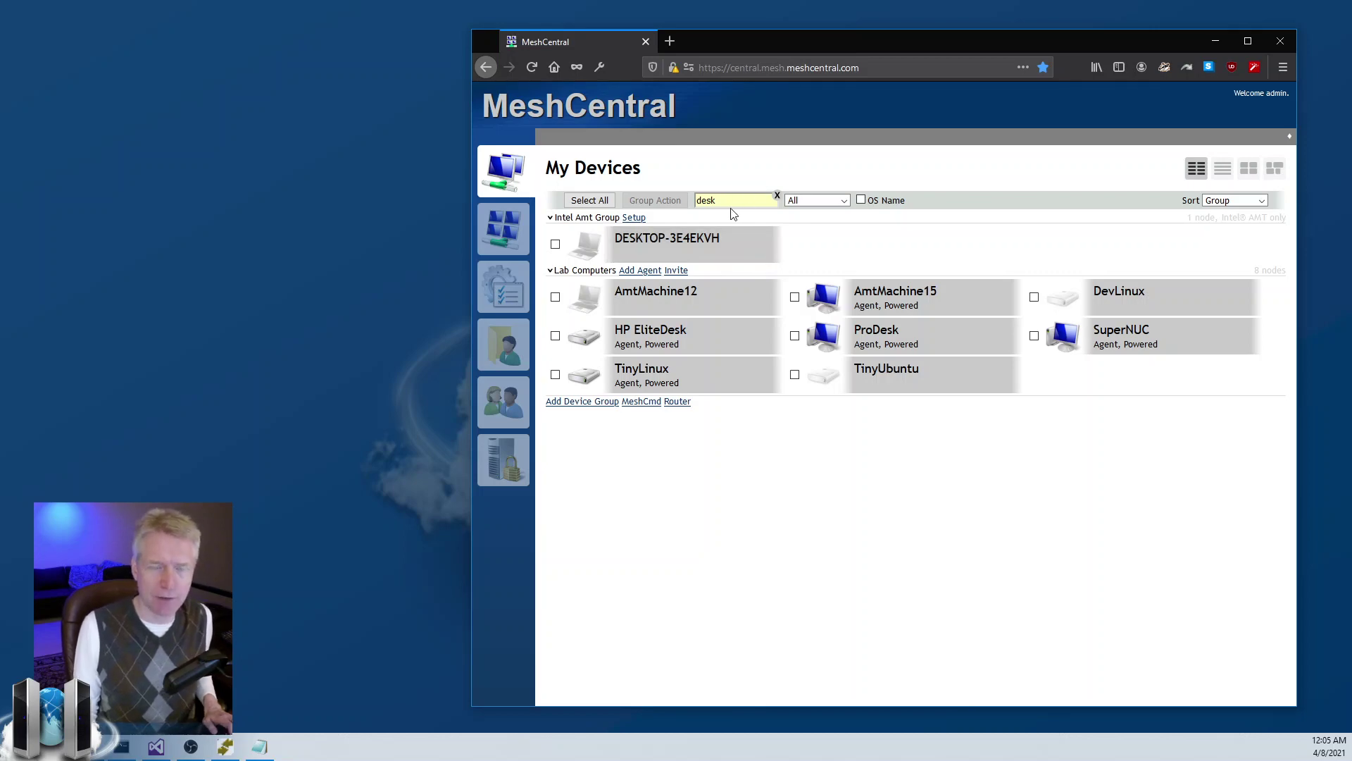
key(BackSpace)
key(BackSpace)
key(BackSpace)
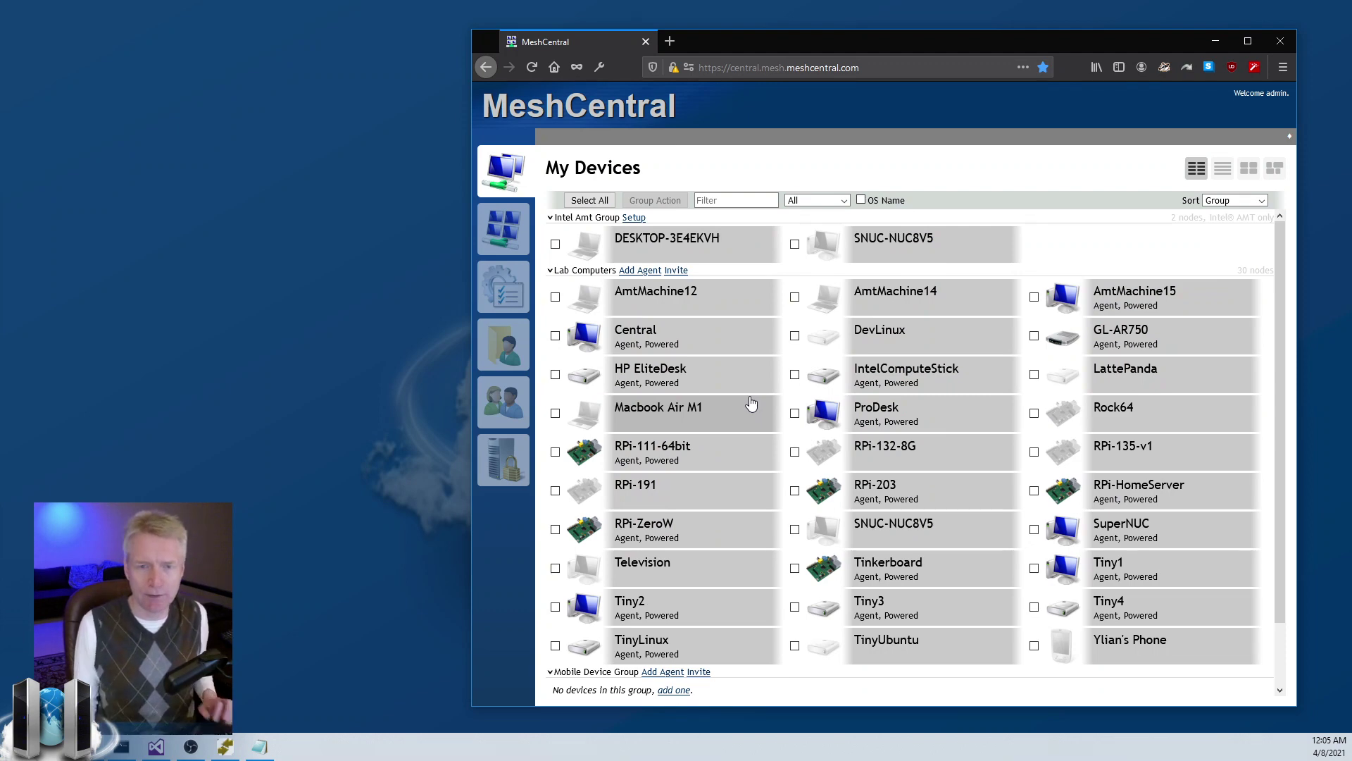
- Cycle the status filter through online (with a 'tiny' name filter), offline and active sessions, then back to all
click(844, 201)
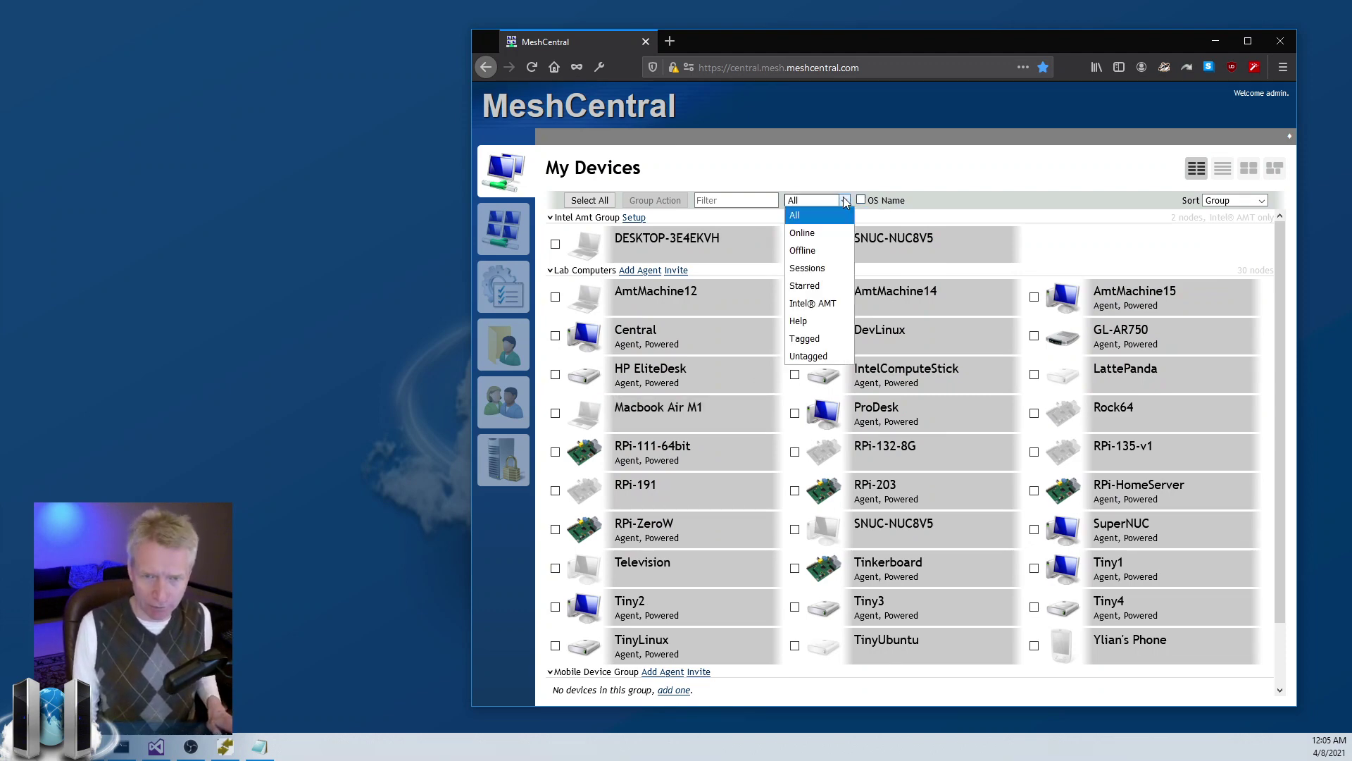
click(833, 233)
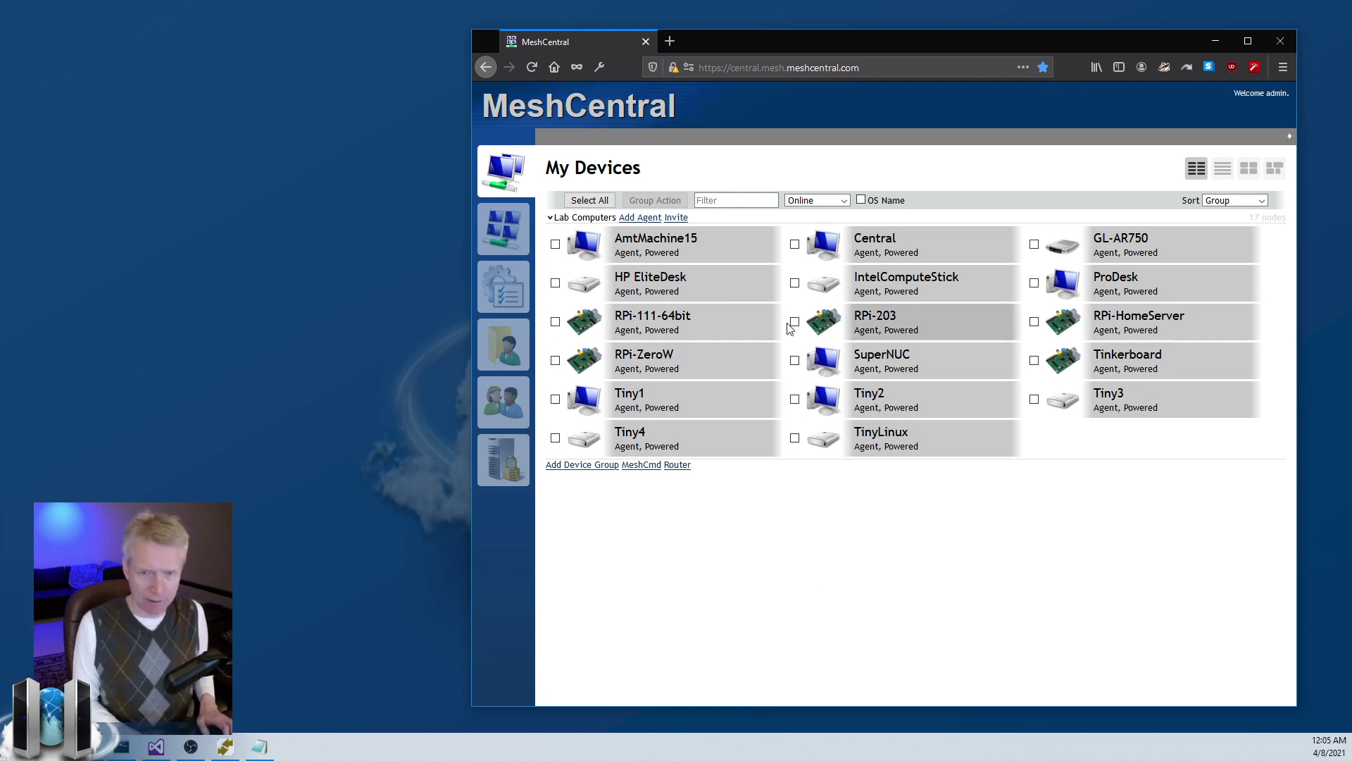
text(tiny)
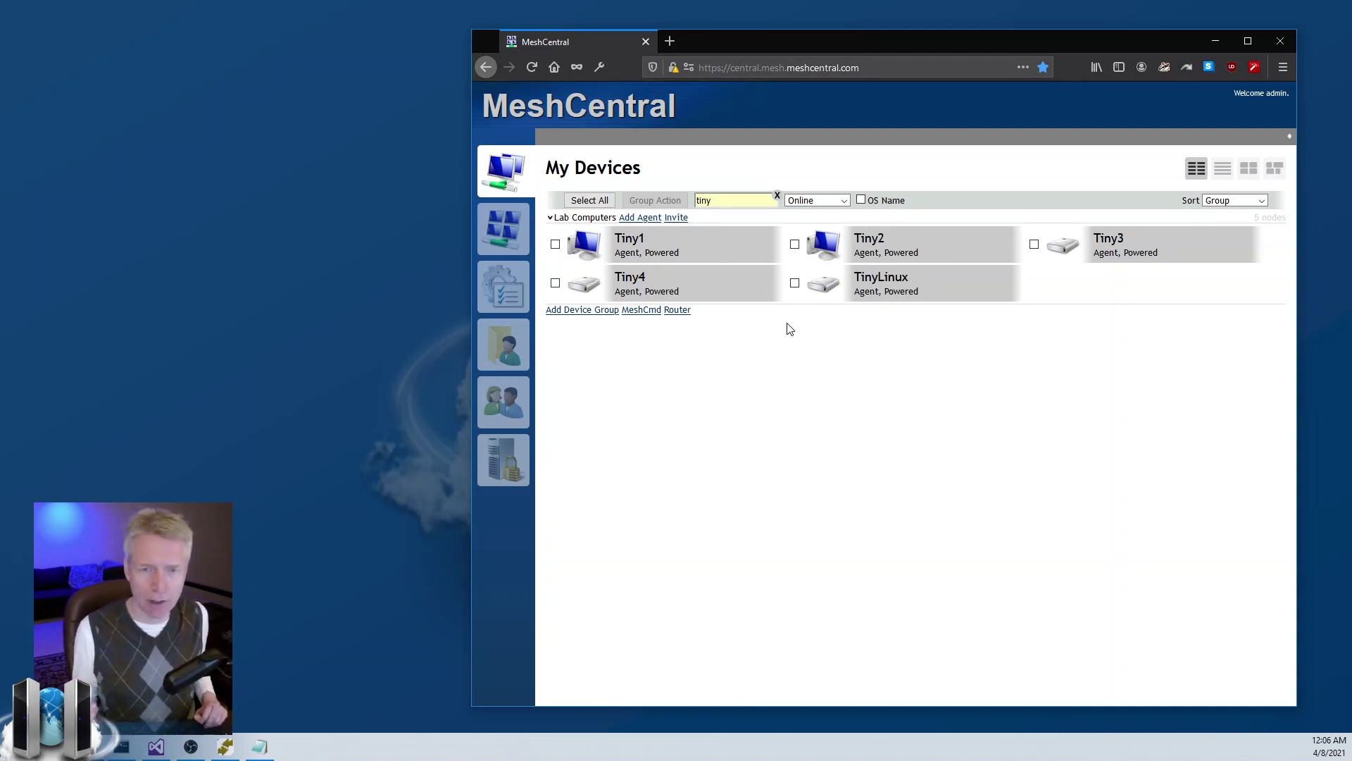
key(BackSpace)
key(BackSpace)
key(BackSpace)
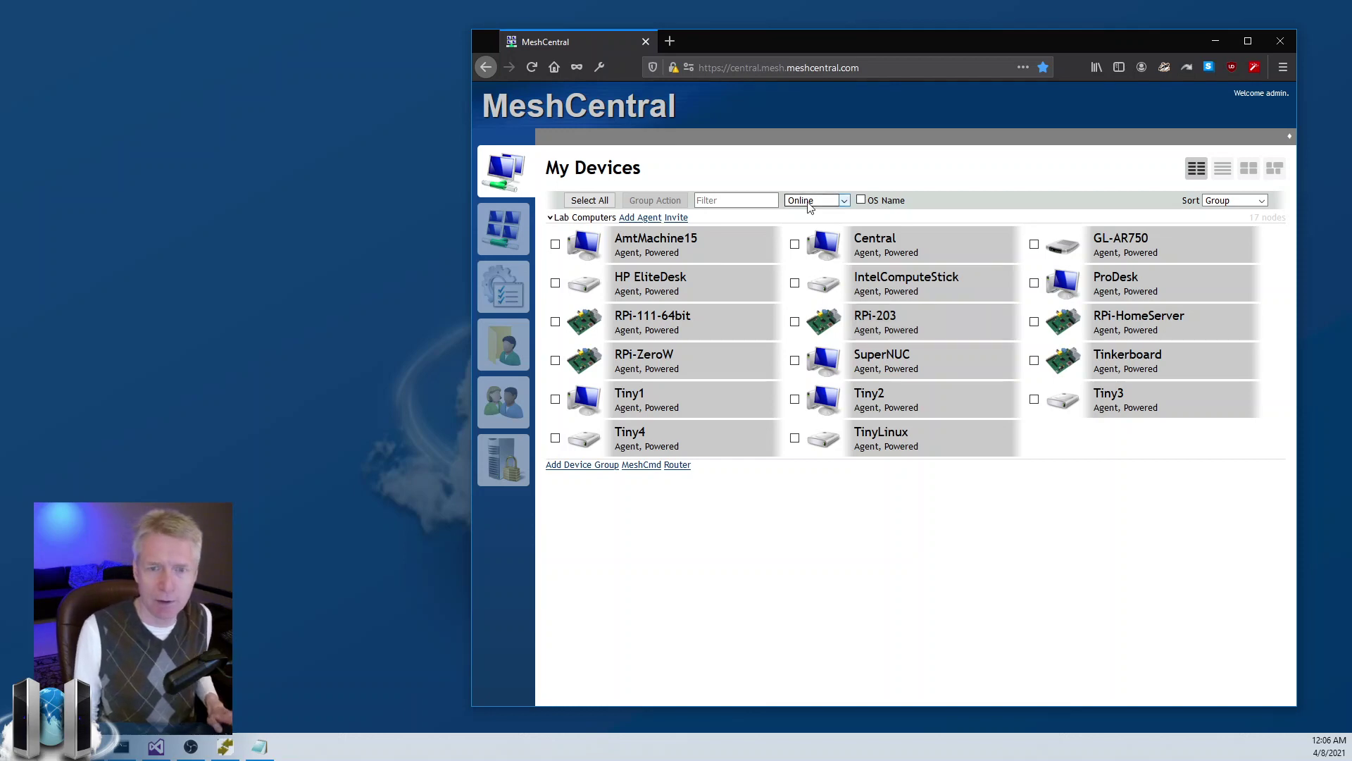
click(808, 203)
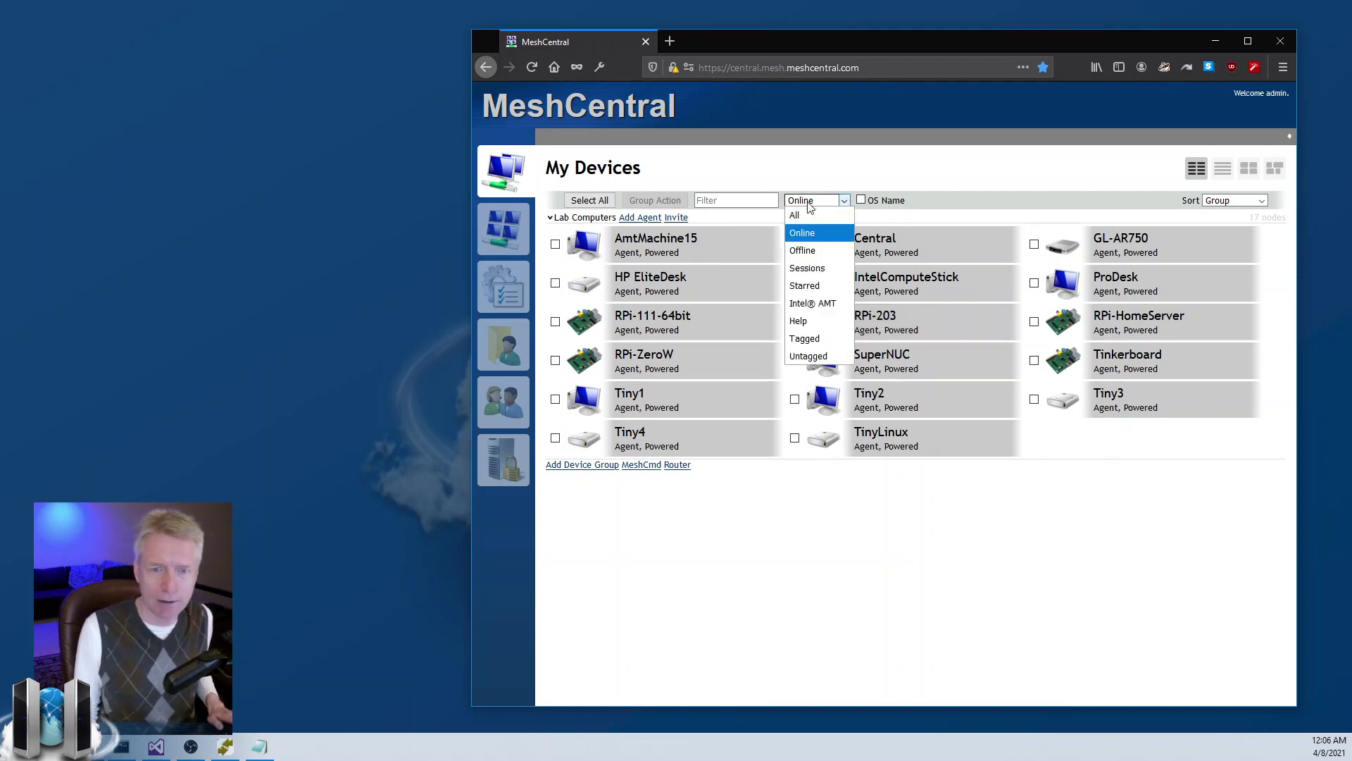
click(807, 250)
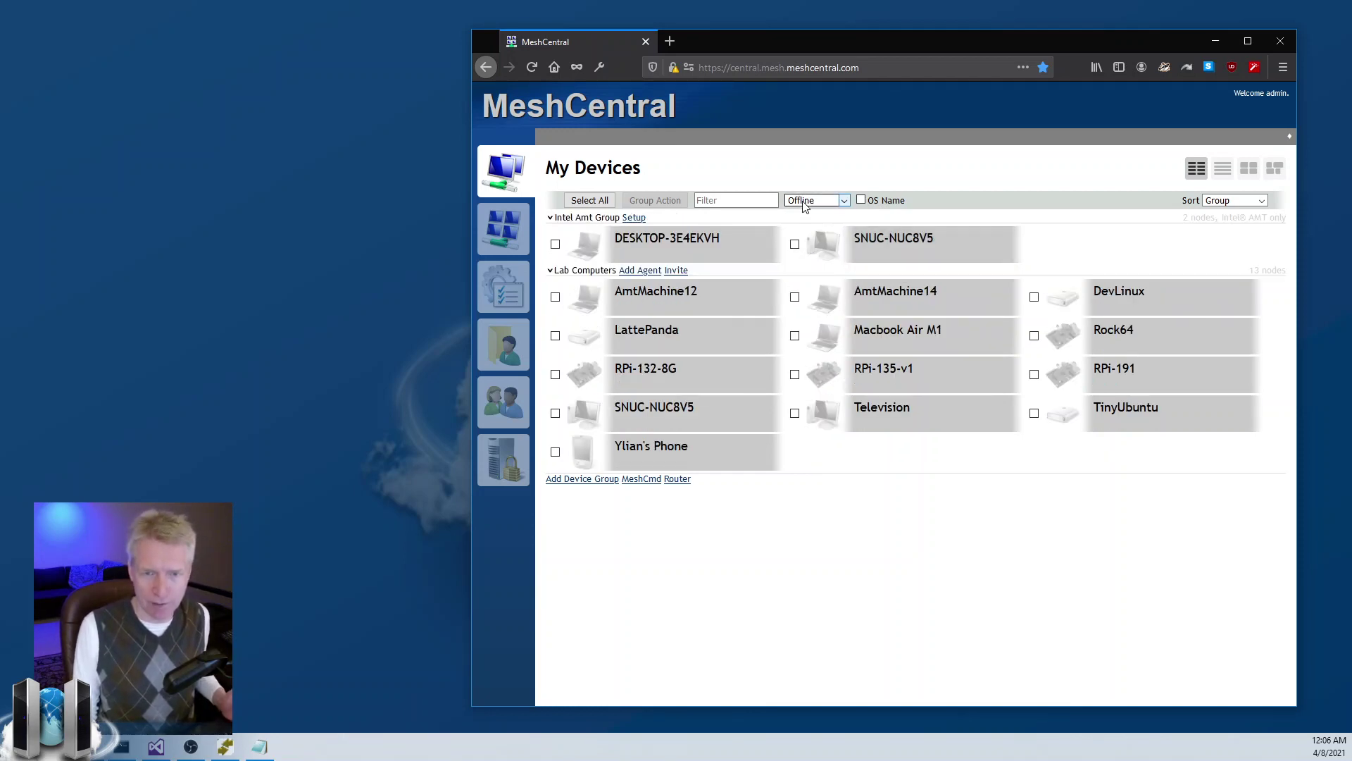
click(805, 203)
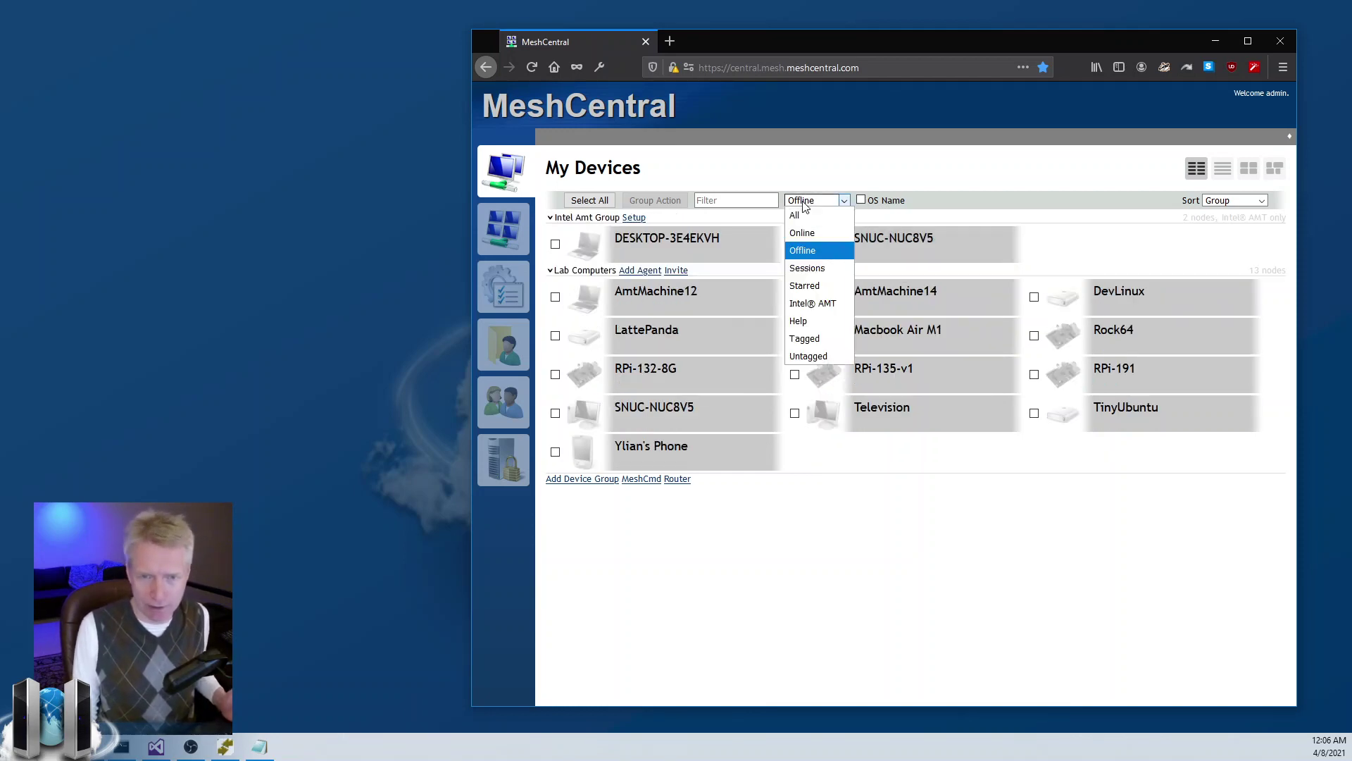
click(803, 272)
click(809, 204)
click(807, 215)
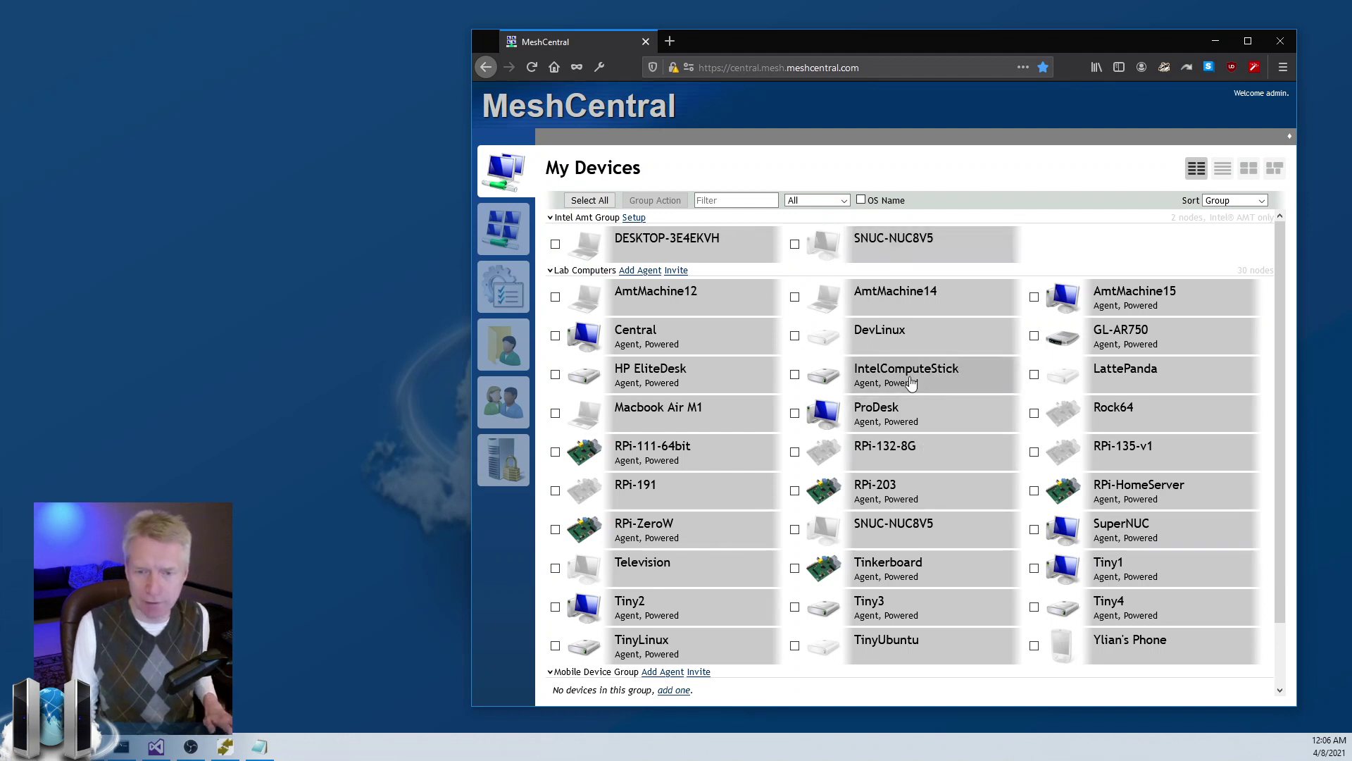
- Star IntelComputeStick, view only starred devices, then show all and filter with '*'
right_click(911, 382)
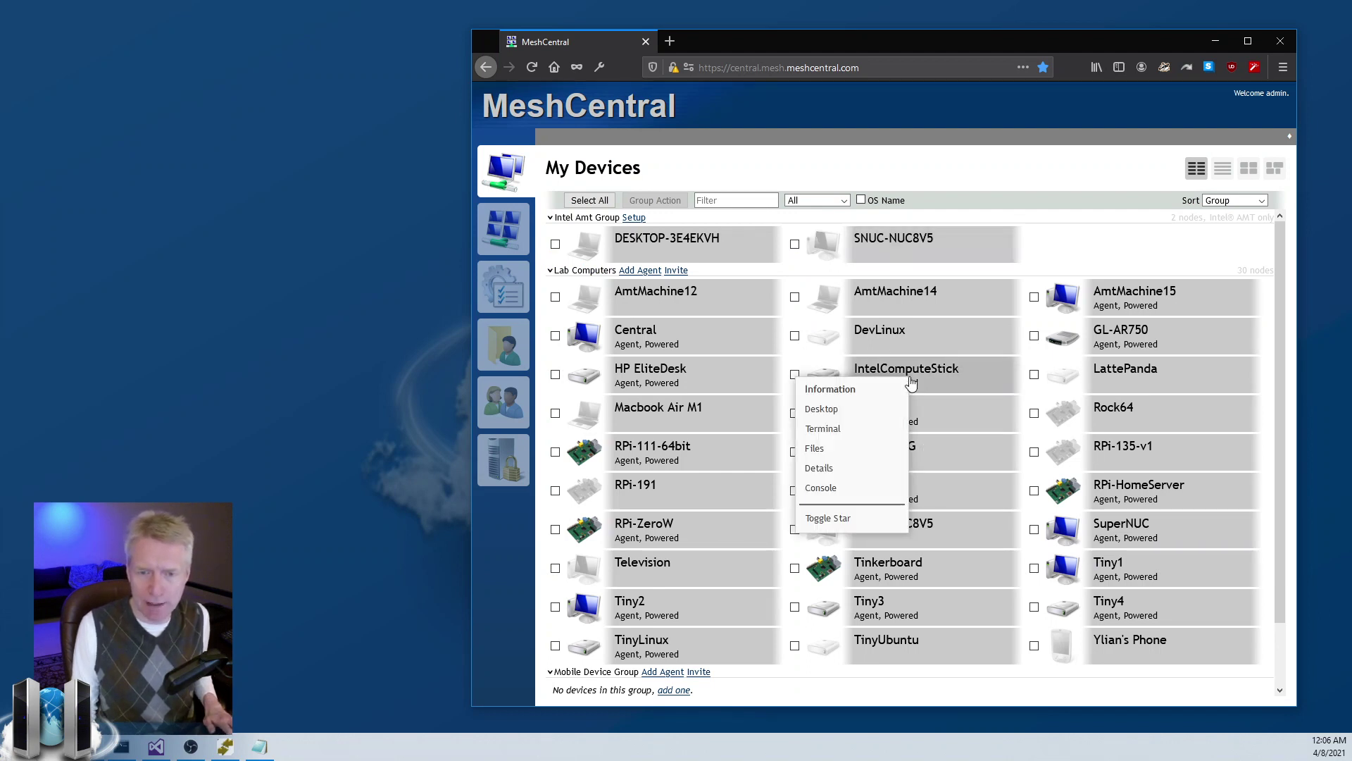
click(839, 523)
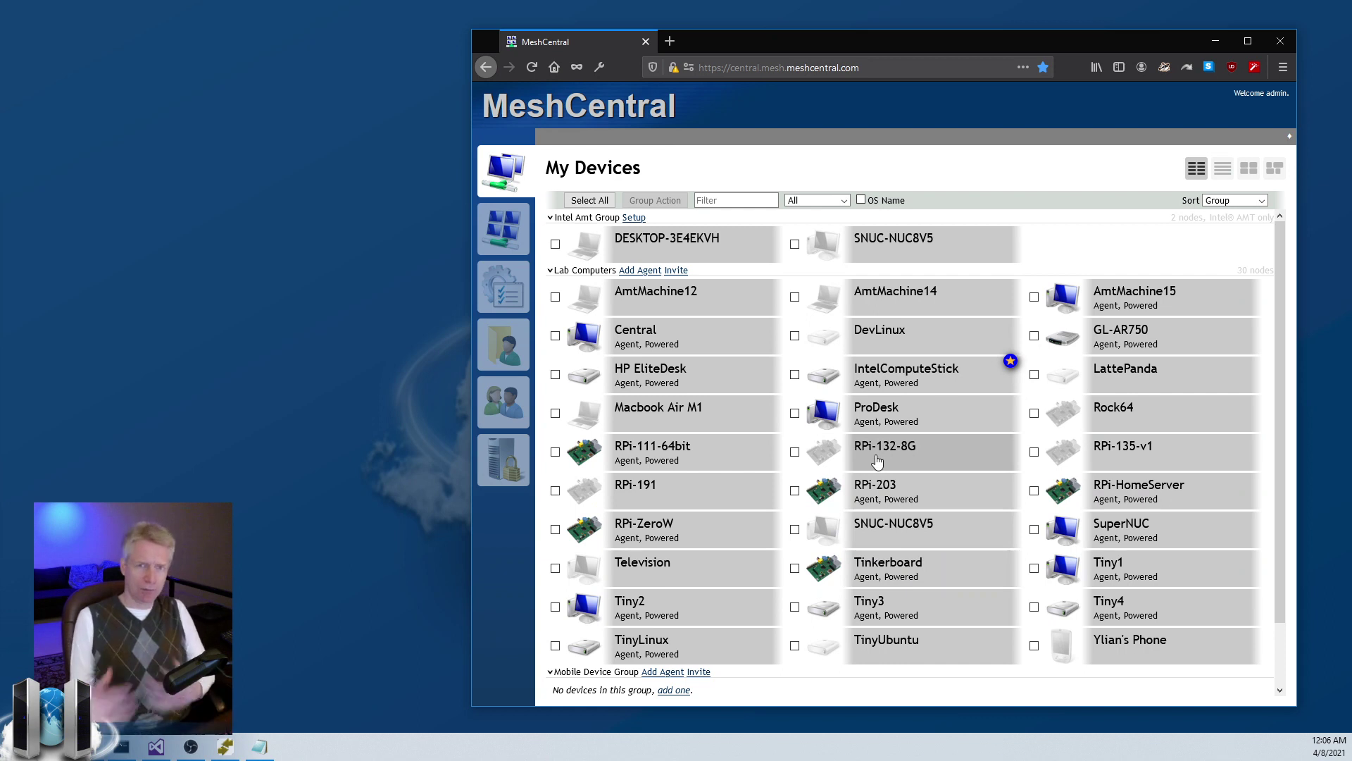
click(817, 201)
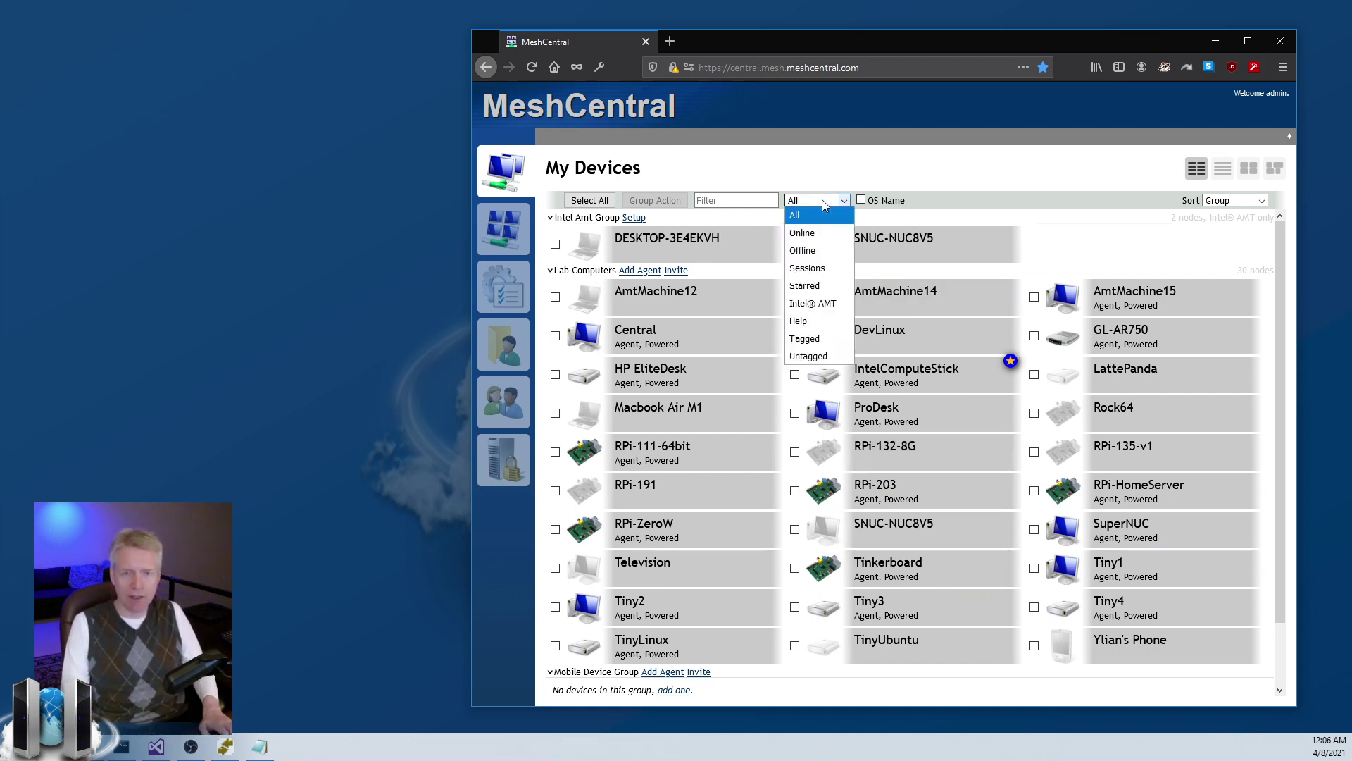
click(806, 285)
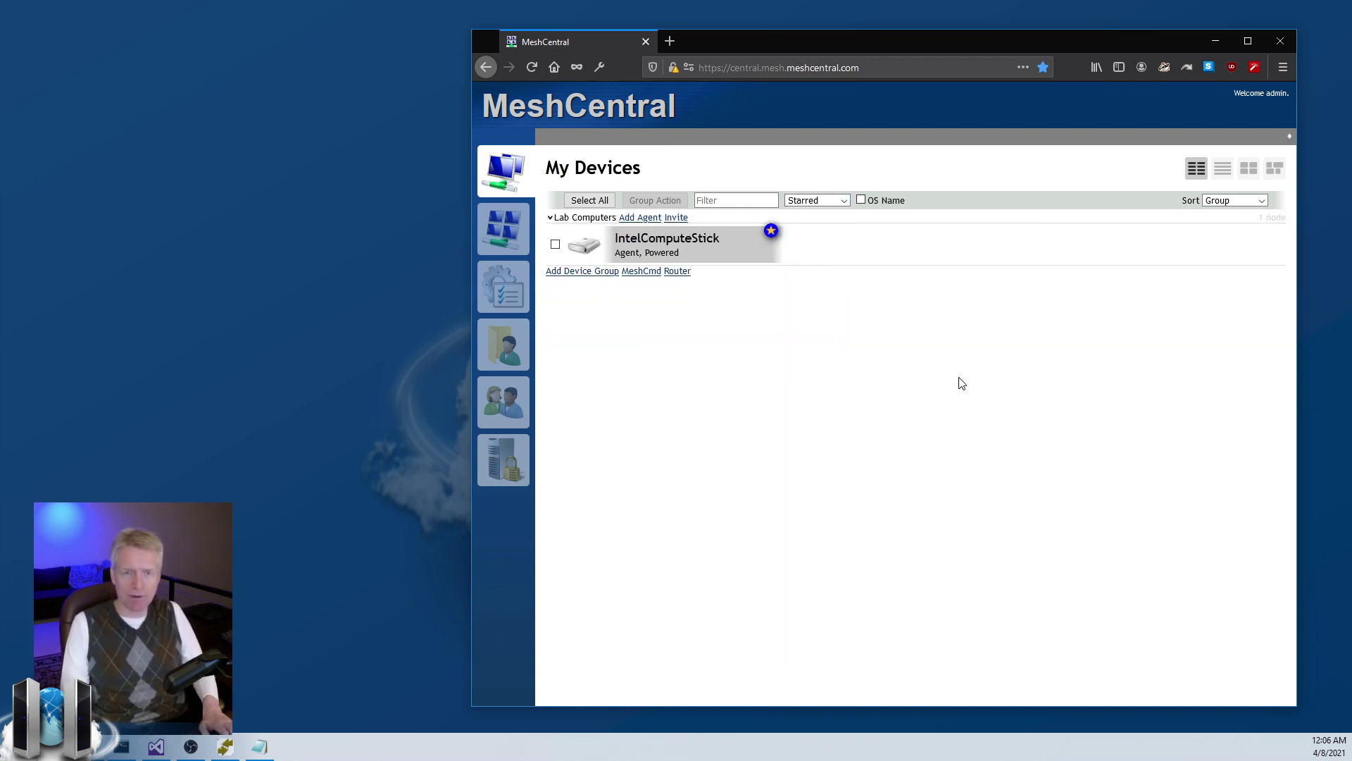
click(799, 200)
click(749, 201)
text(*)
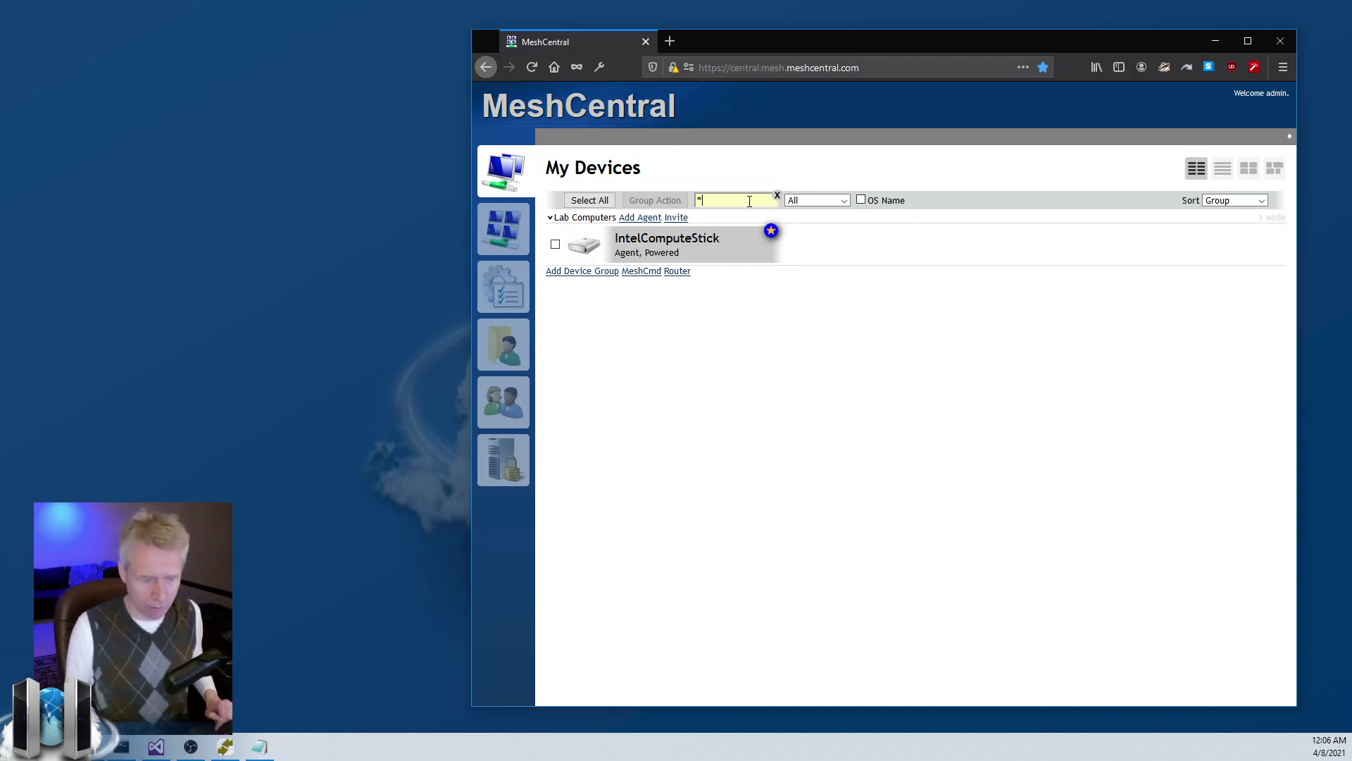
- Star RPi-111-64bit and Tinkerboard, then clear the '*' filter
right_click(705, 450)
click(709, 438)
right_click(891, 574)
click(889, 564)
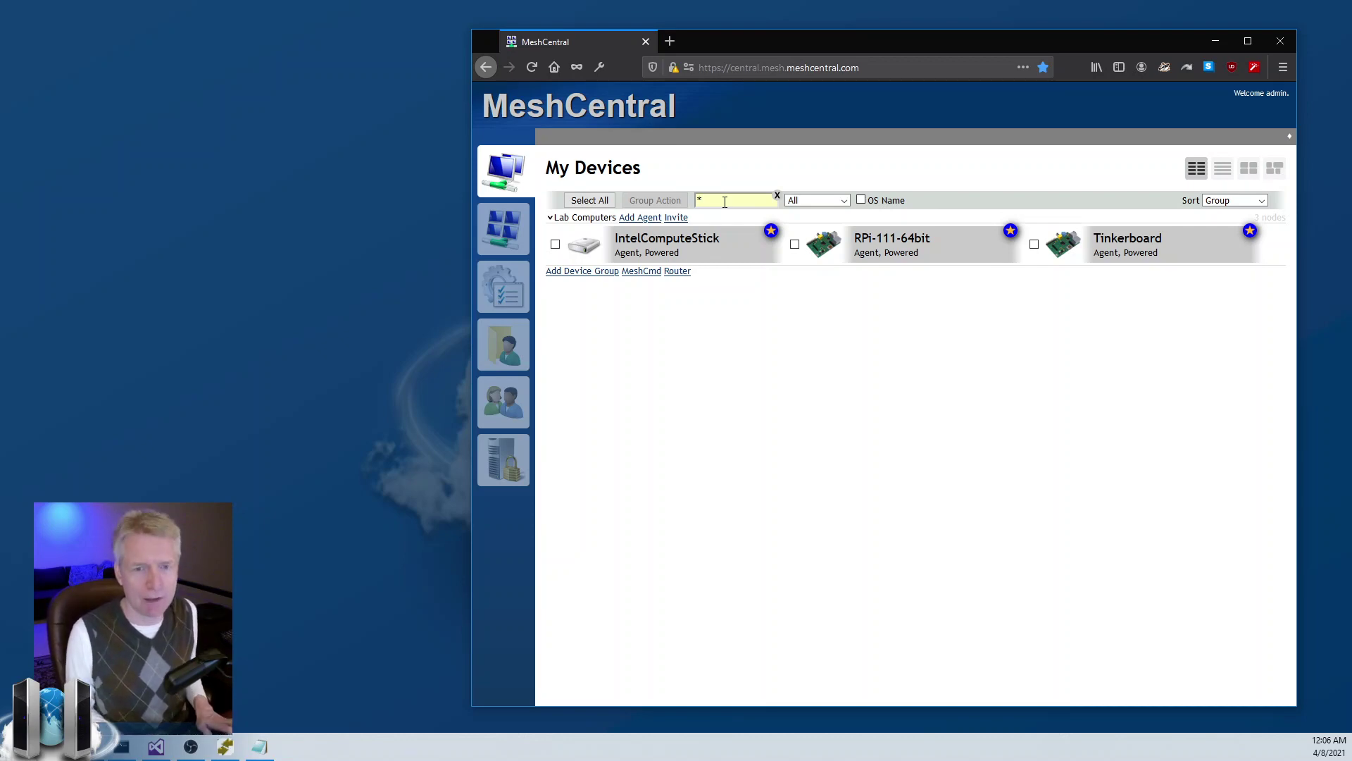
key(BackSpace)
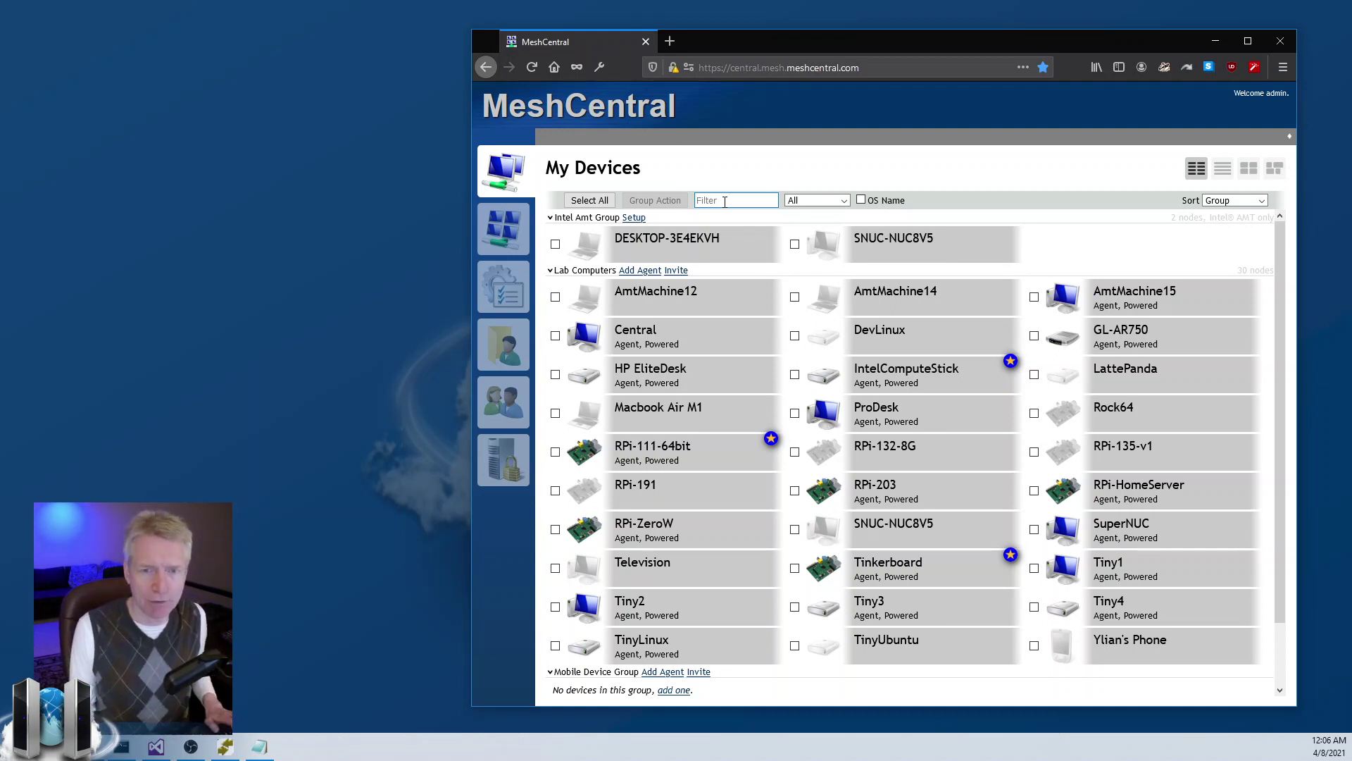
- Filter to starred, then Intel AMT devices, and open IntelComputeStick's General page
click(817, 200)
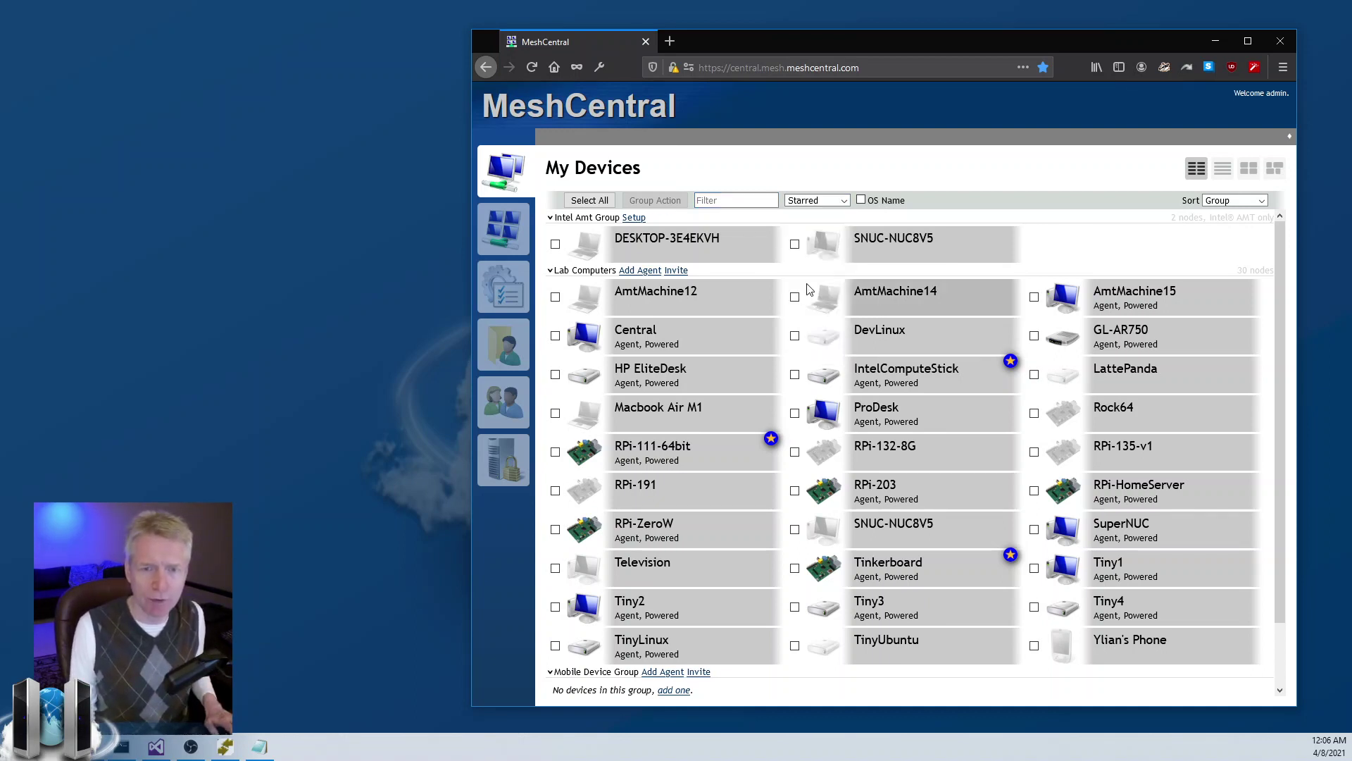
click(806, 285)
click(817, 200)
click(813, 303)
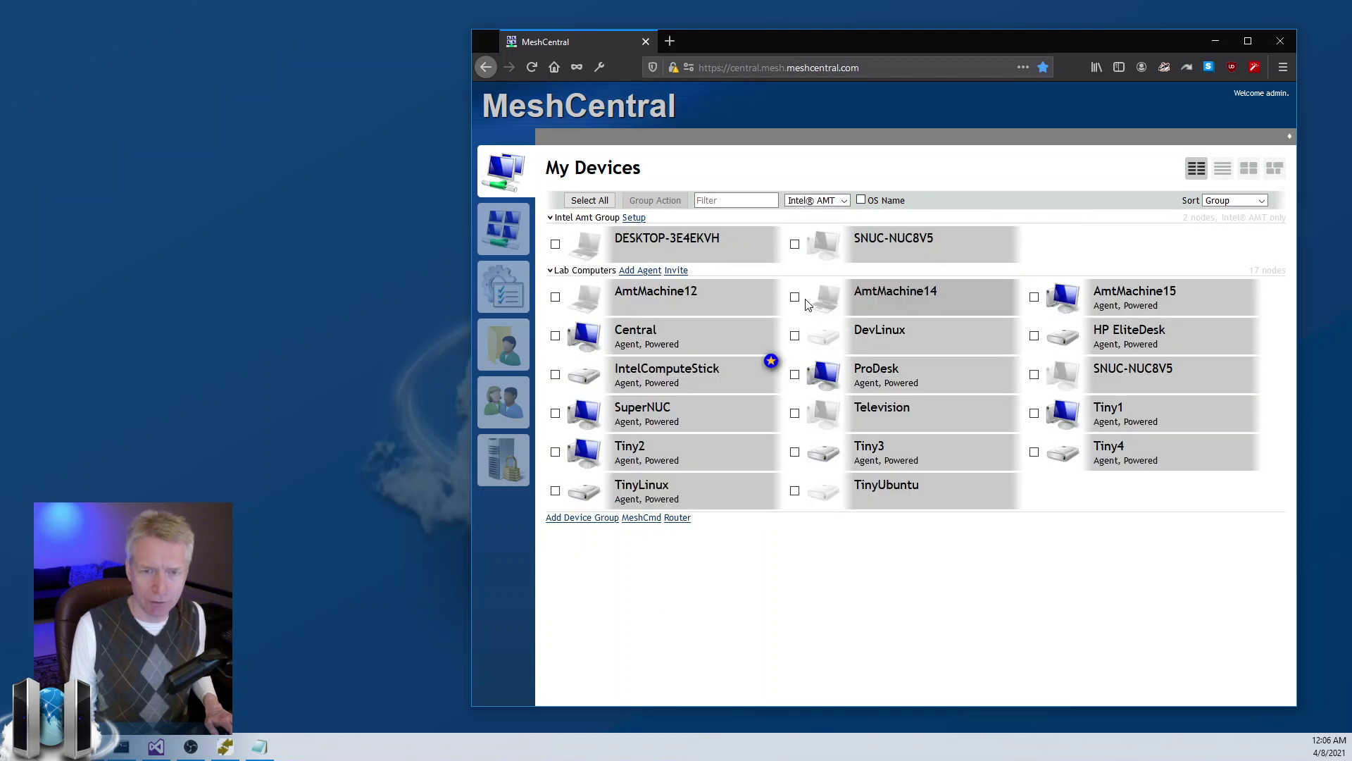
click(816, 201)
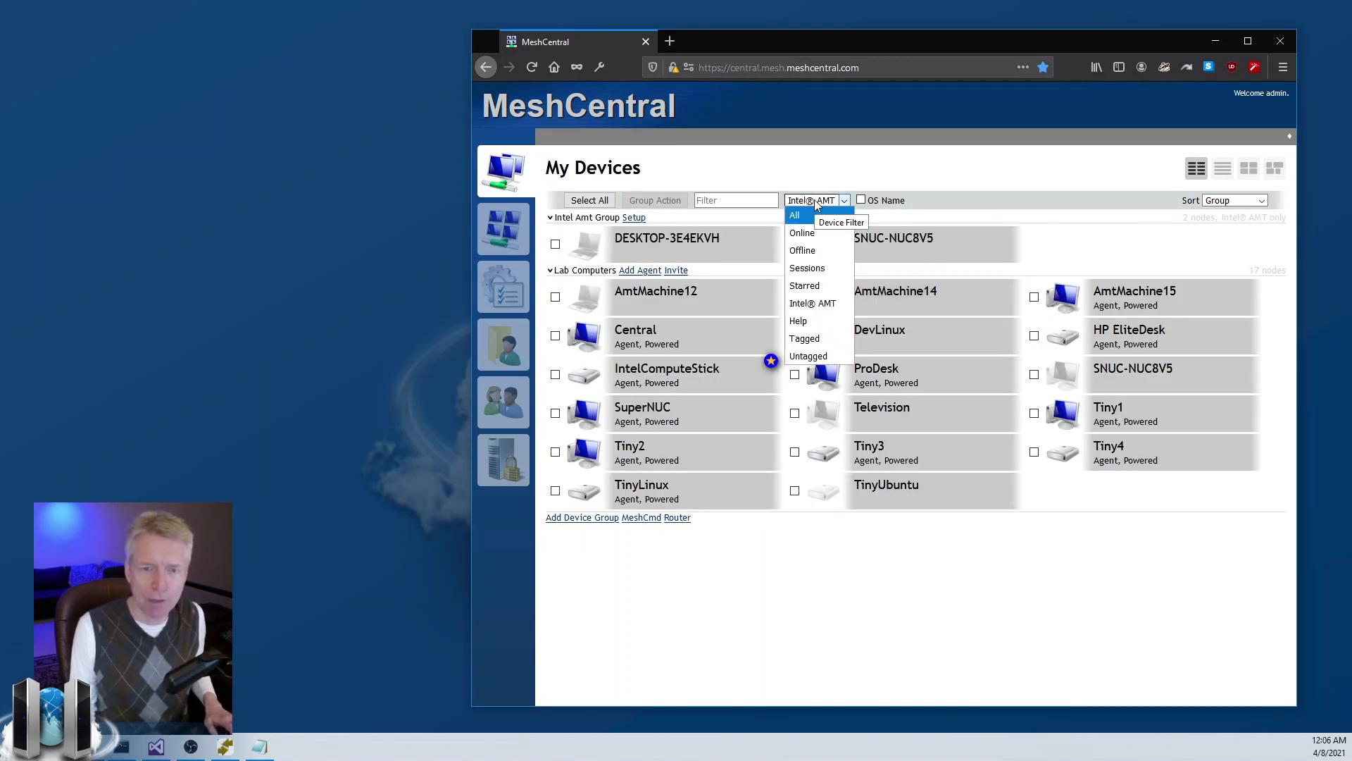
click(796, 203)
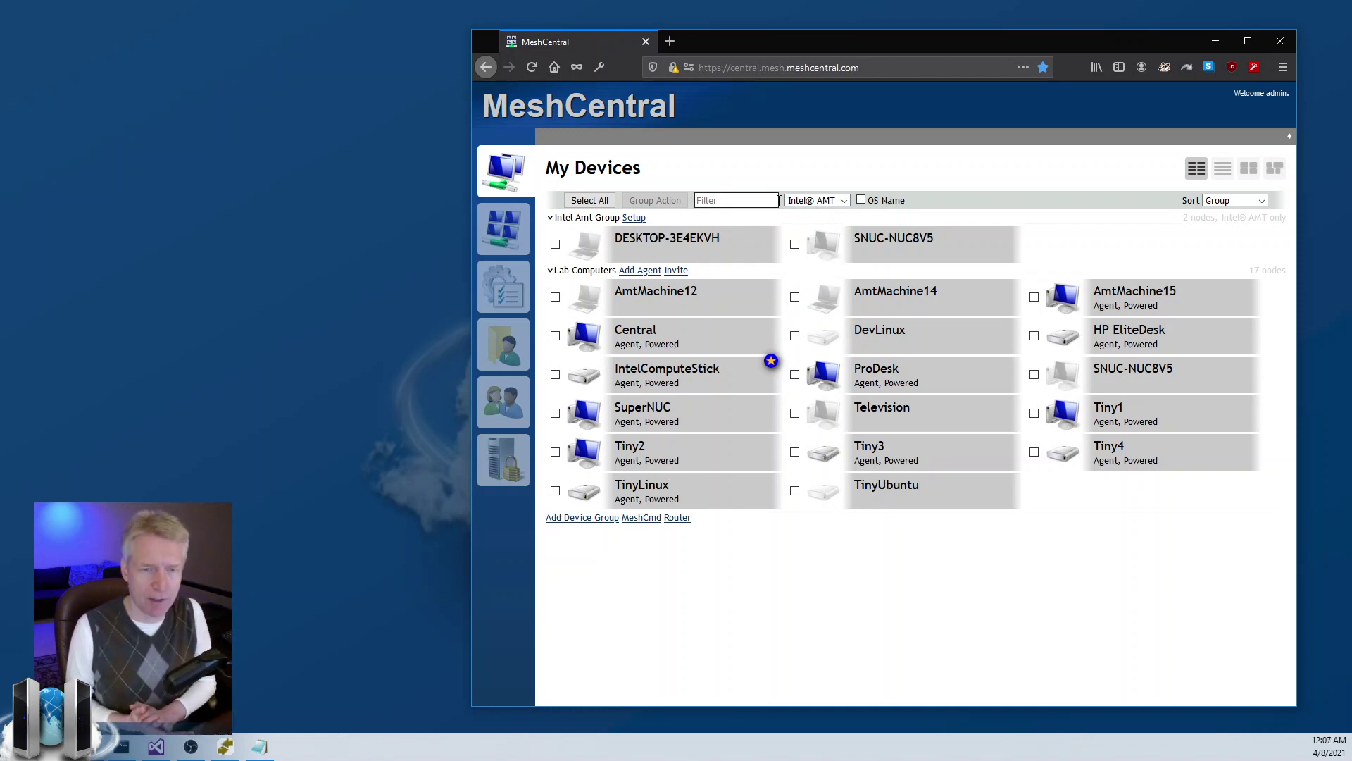
click(681, 373)
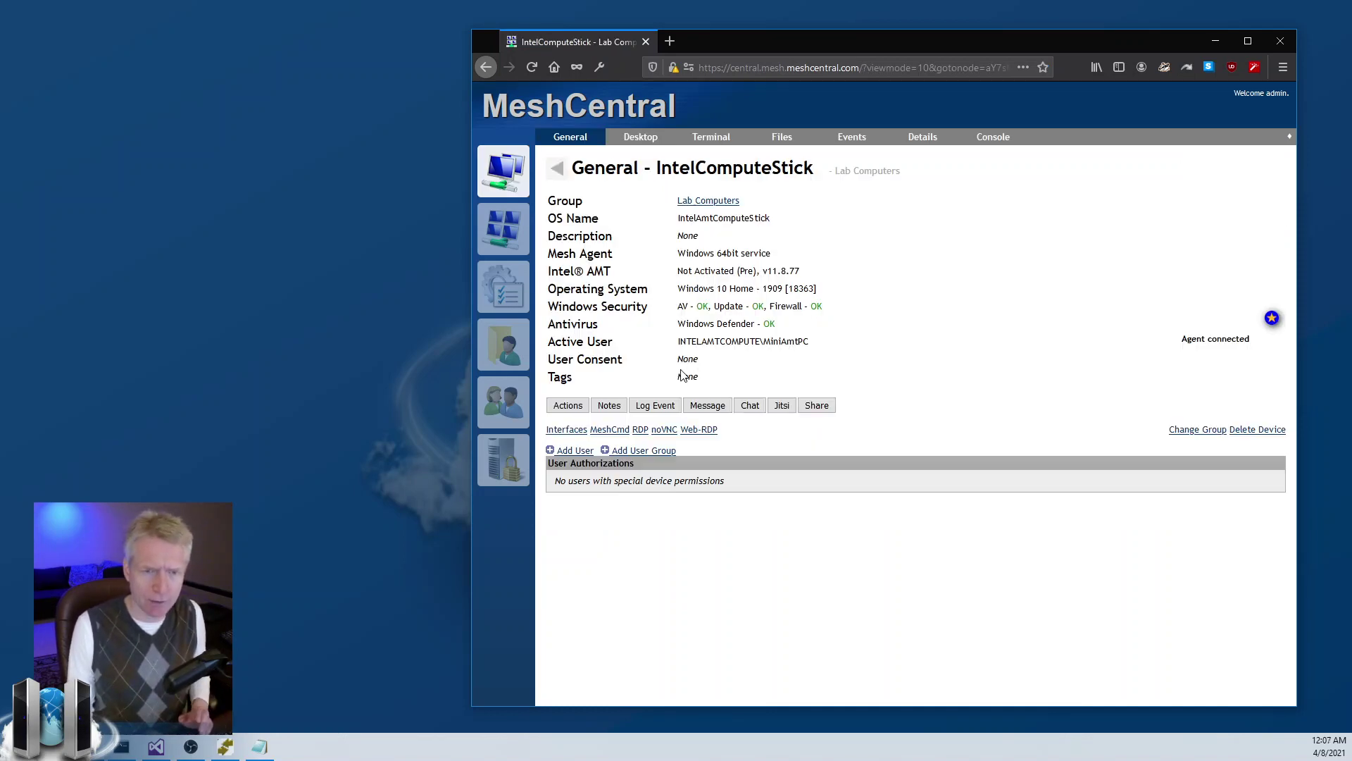
- Select and deselect IntelComputeStick's OS name text, then go back to My Devices
mouse_move(724, 218)
drag(713, 222, 782, 224)
click(773, 221)
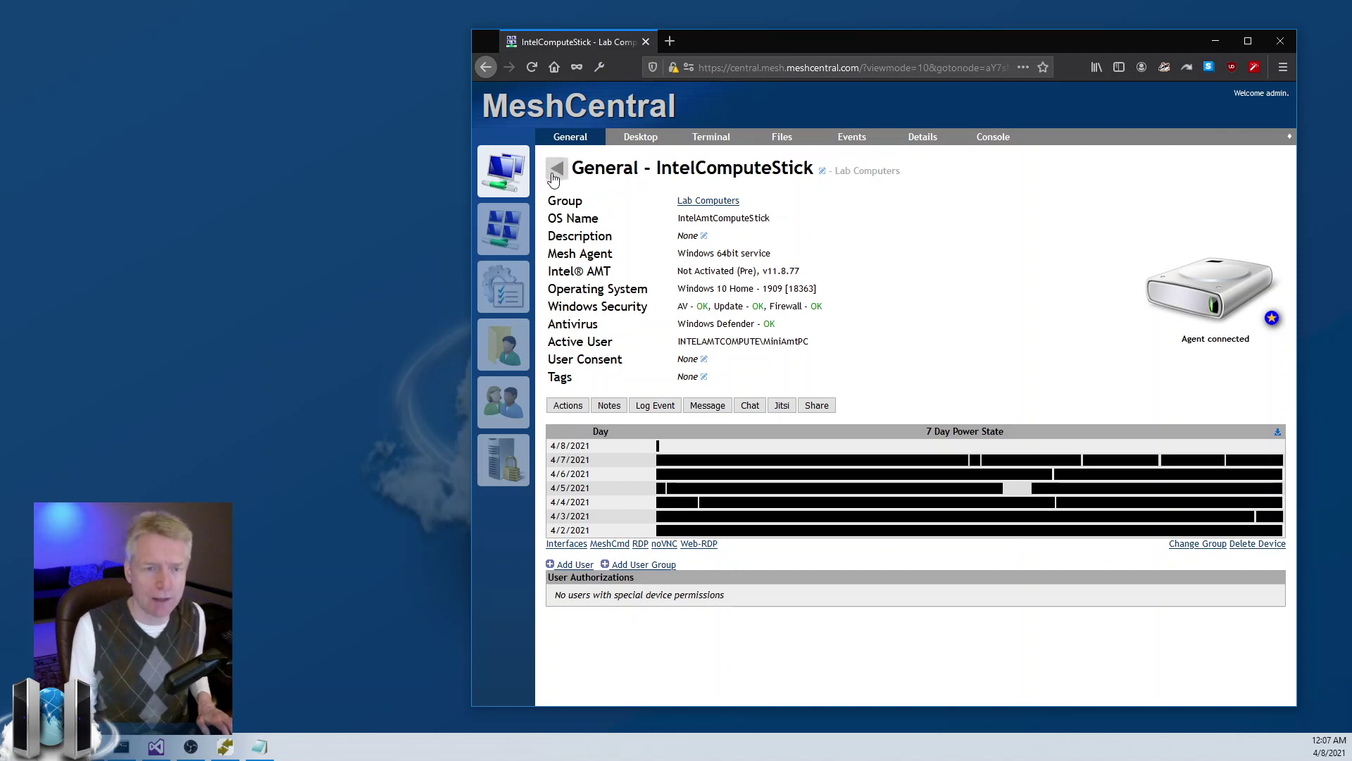
click(556, 167)
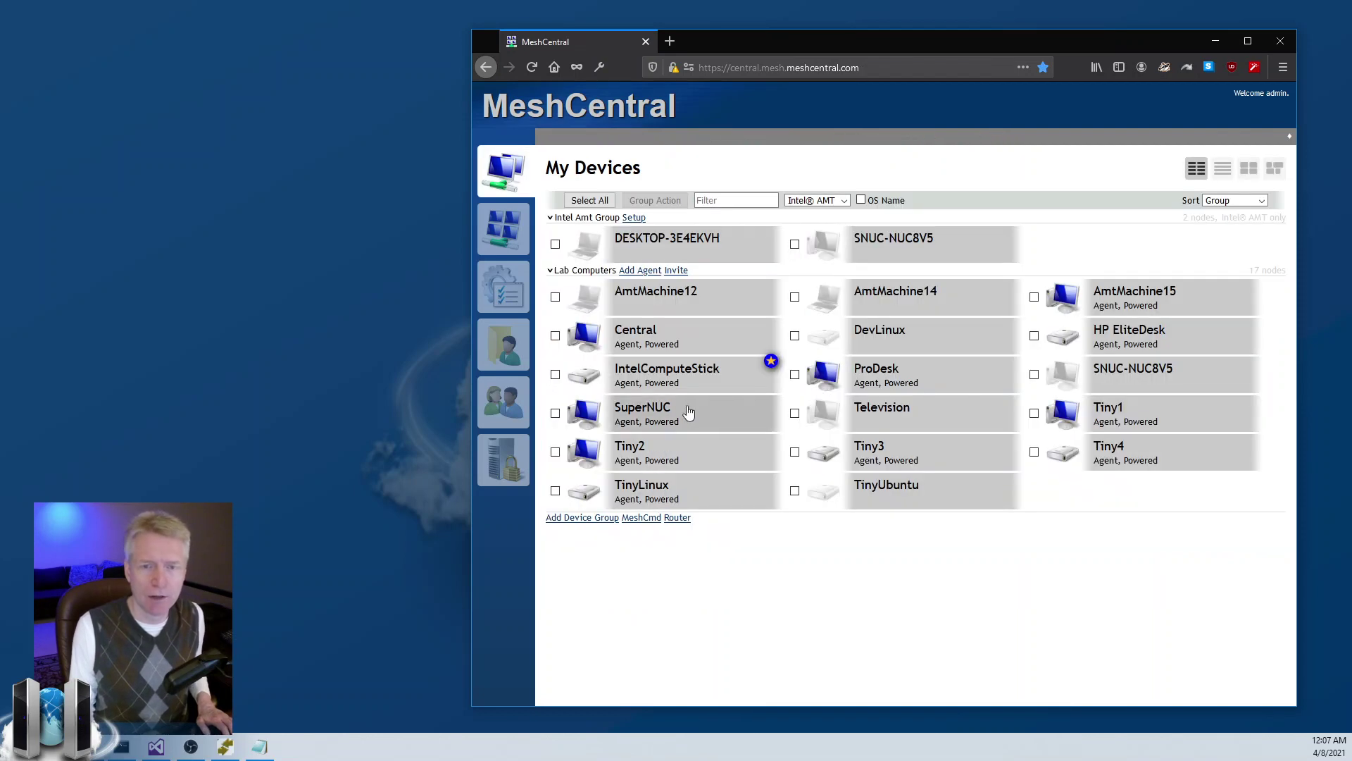
- Toggle OS-reported names on and off, and switch the device filter from Intel AMT to All
click(861, 201)
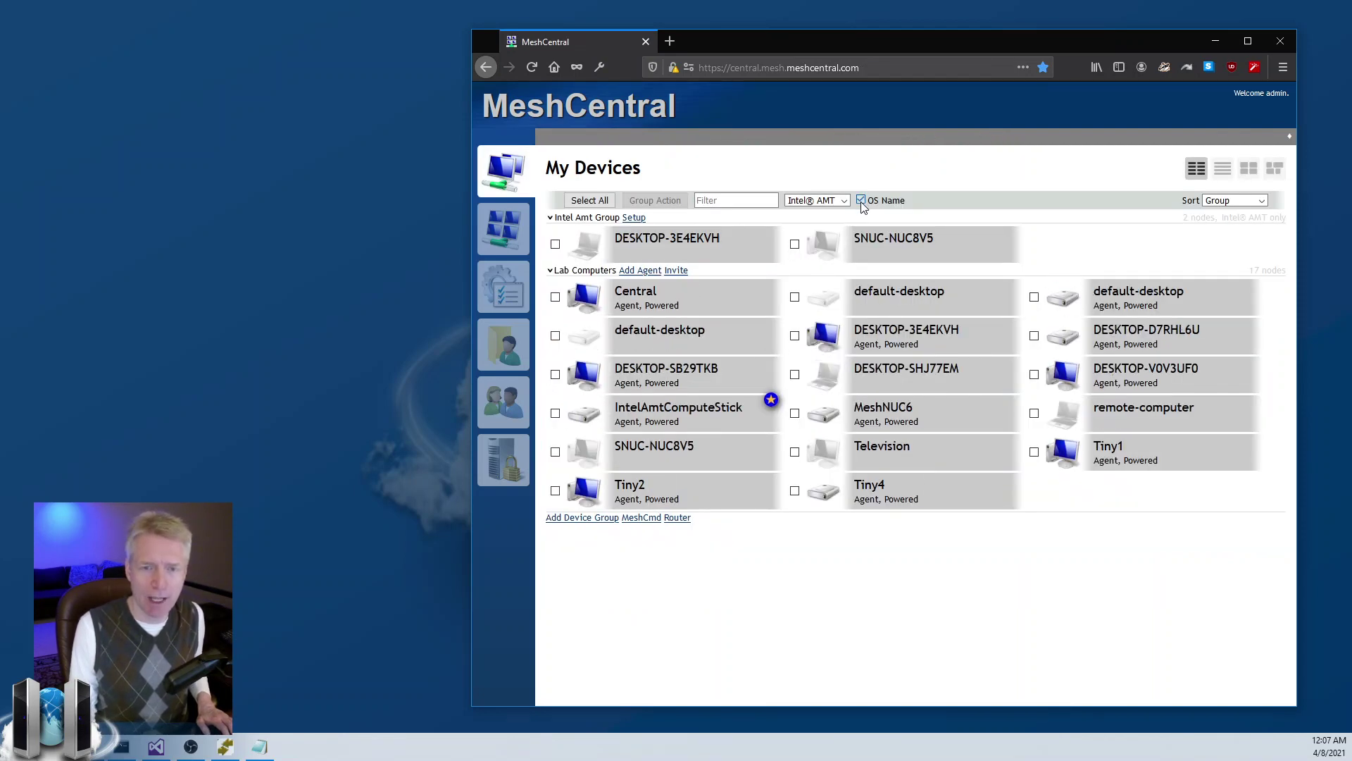
click(860, 201)
click(861, 200)
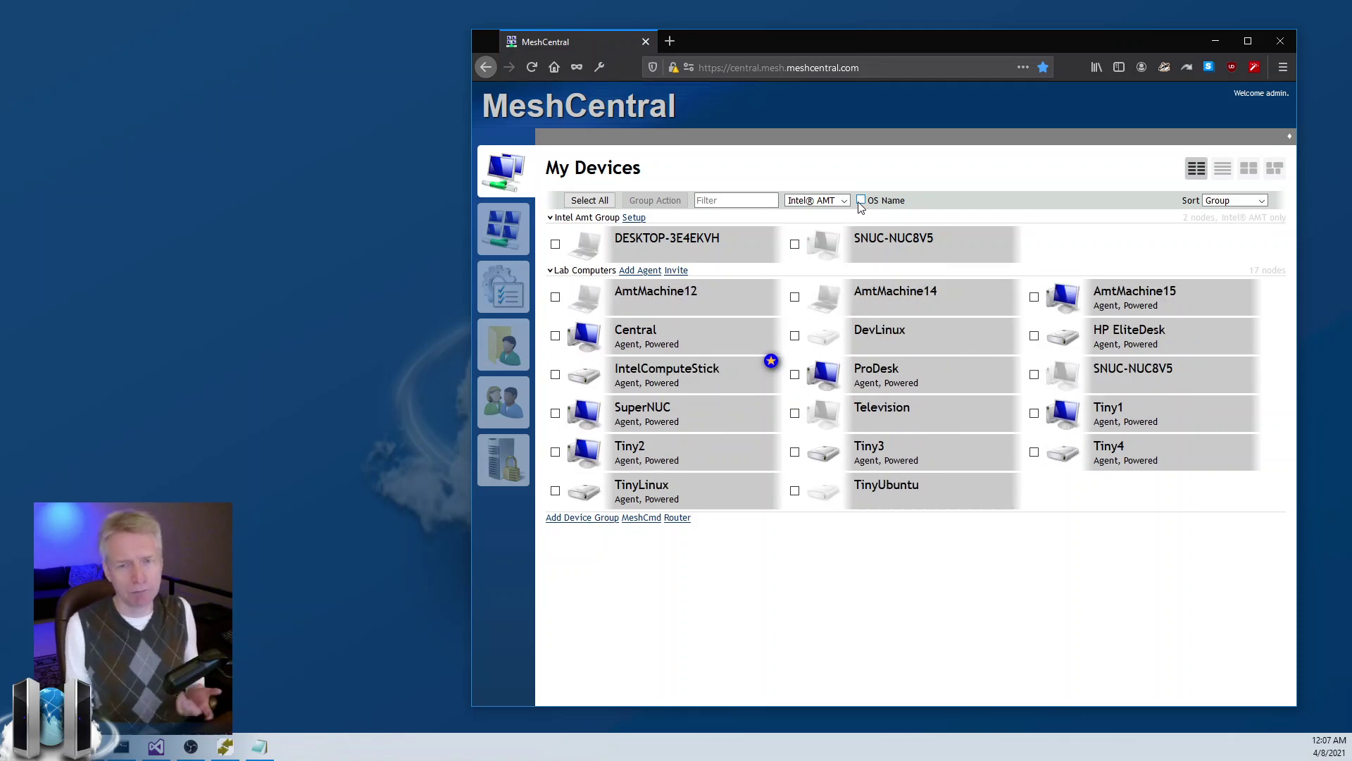
click(844, 200)
key(Home)
key(Return)
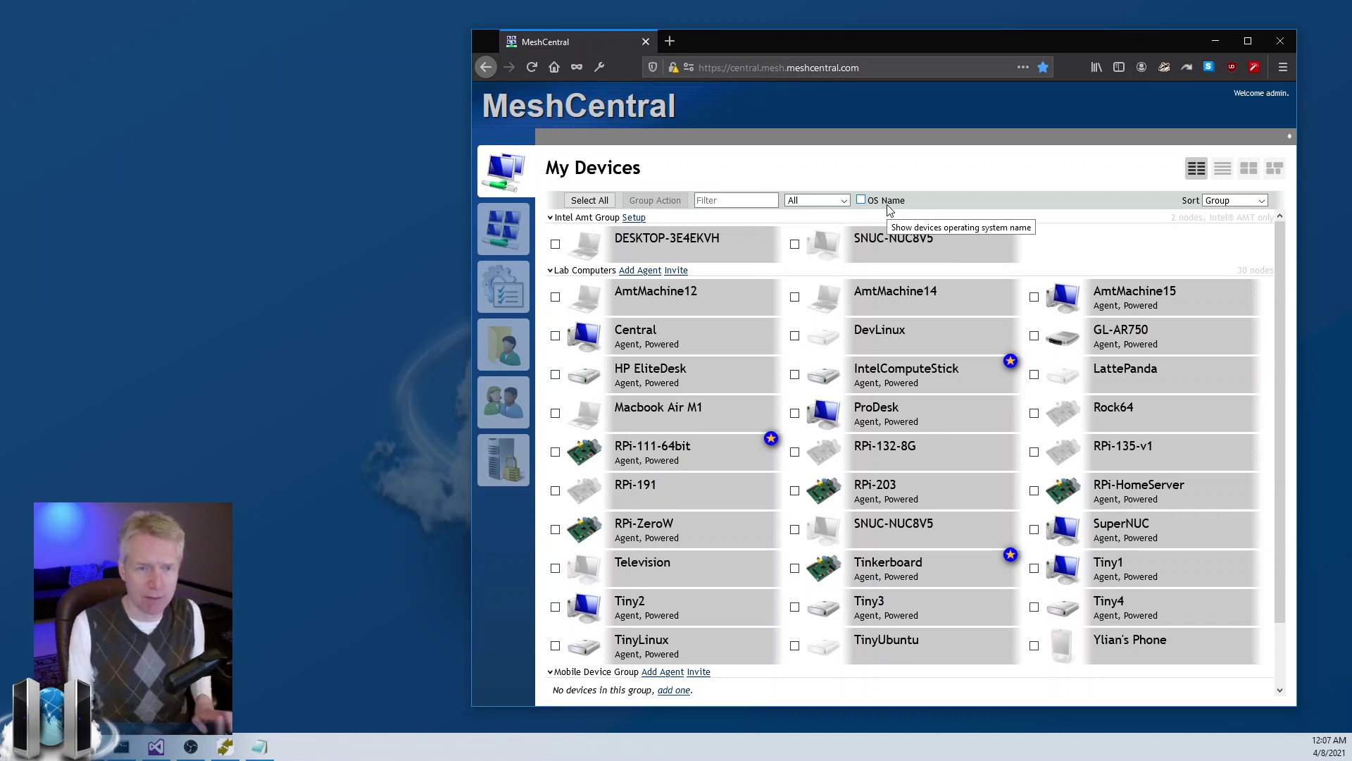
click(582, 275)
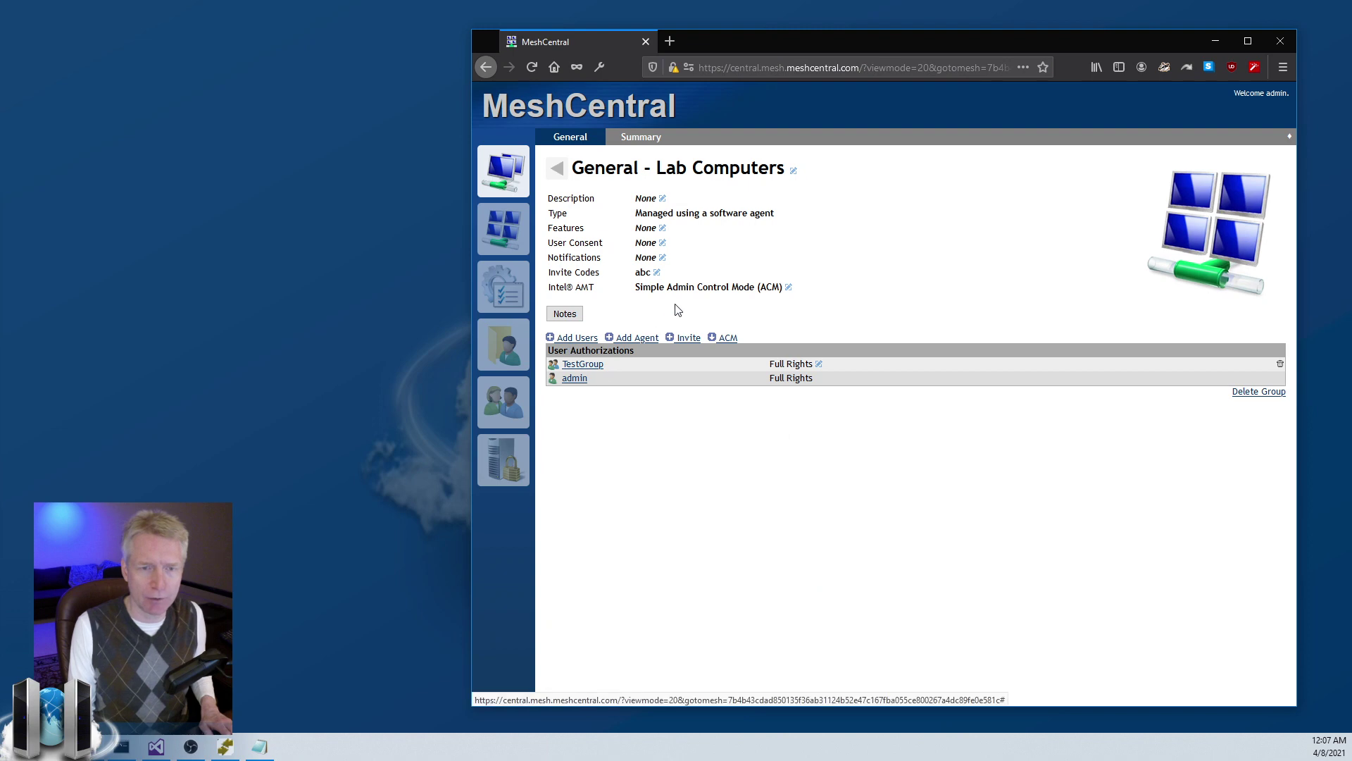
click(646, 231)
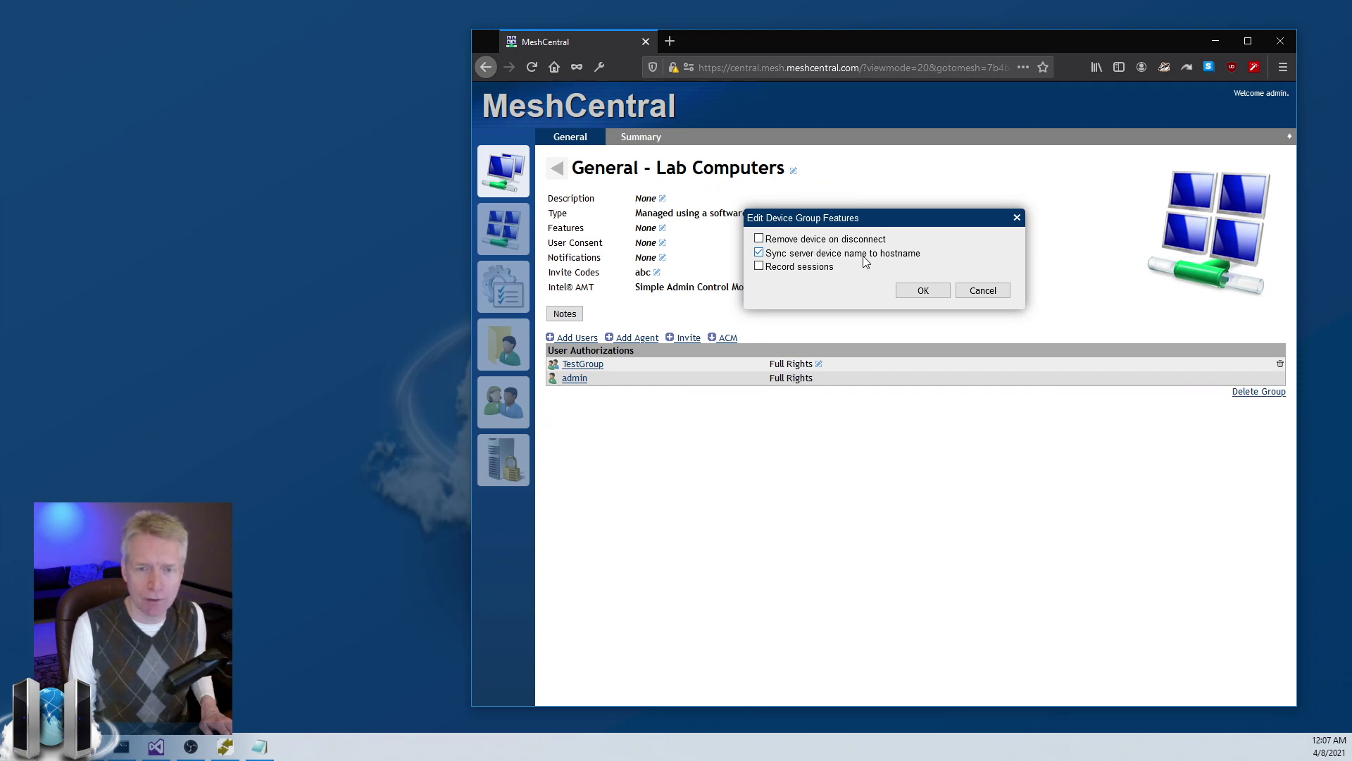
click(983, 290)
click(515, 184)
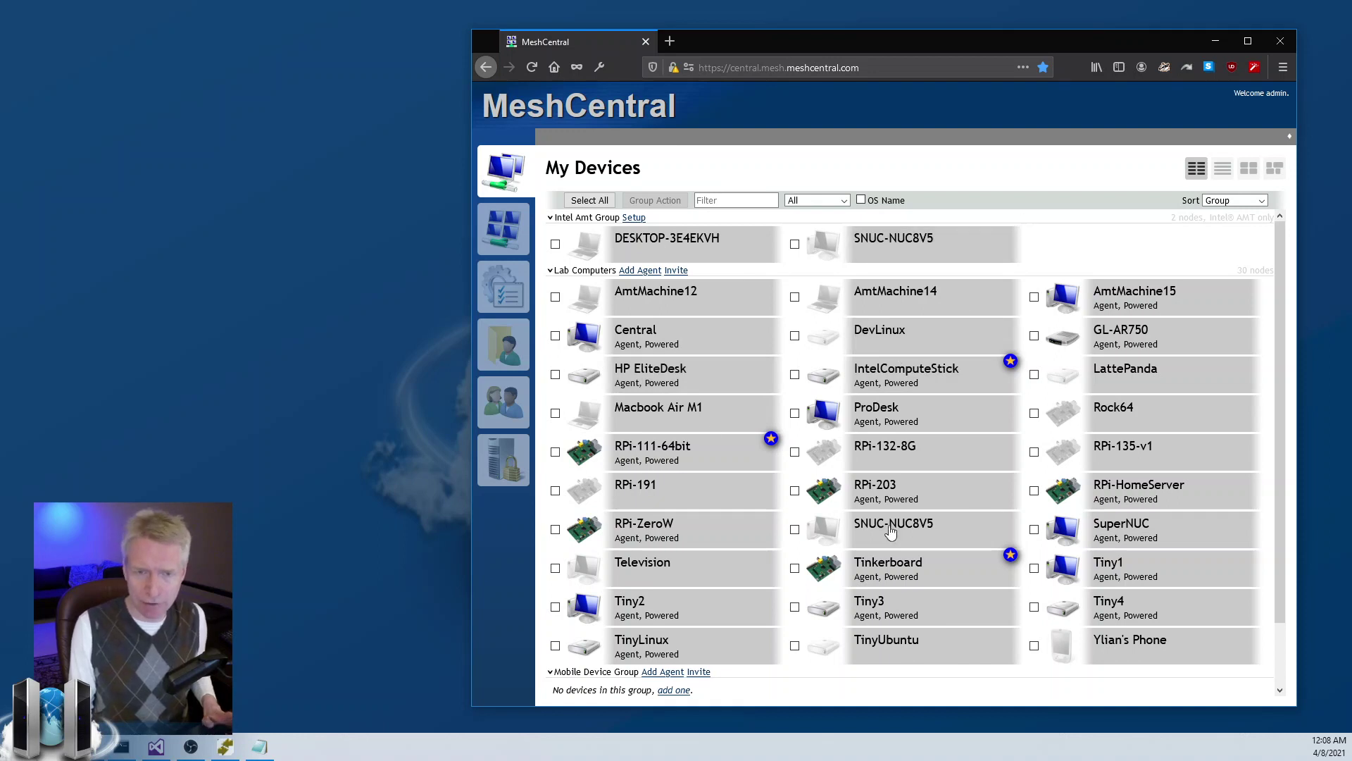
click(754, 203)
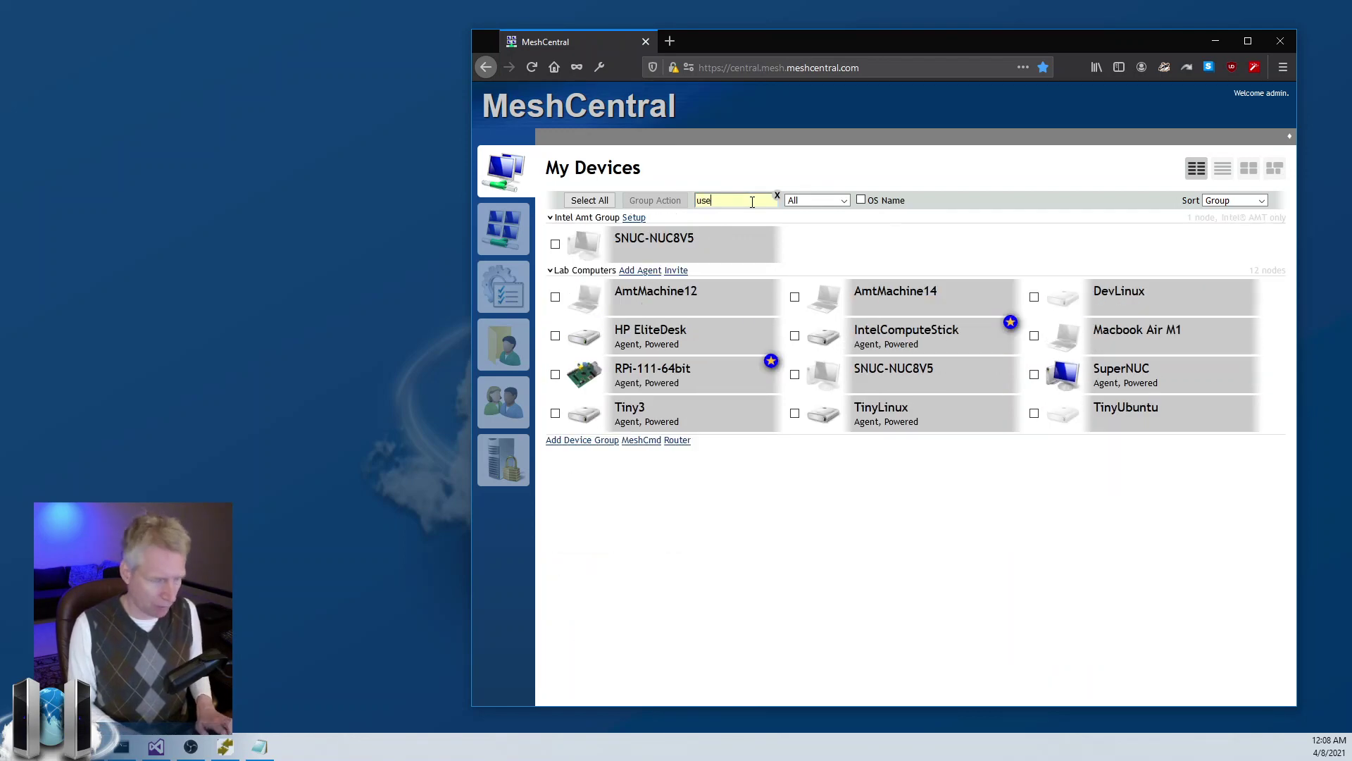
text(ser:de)
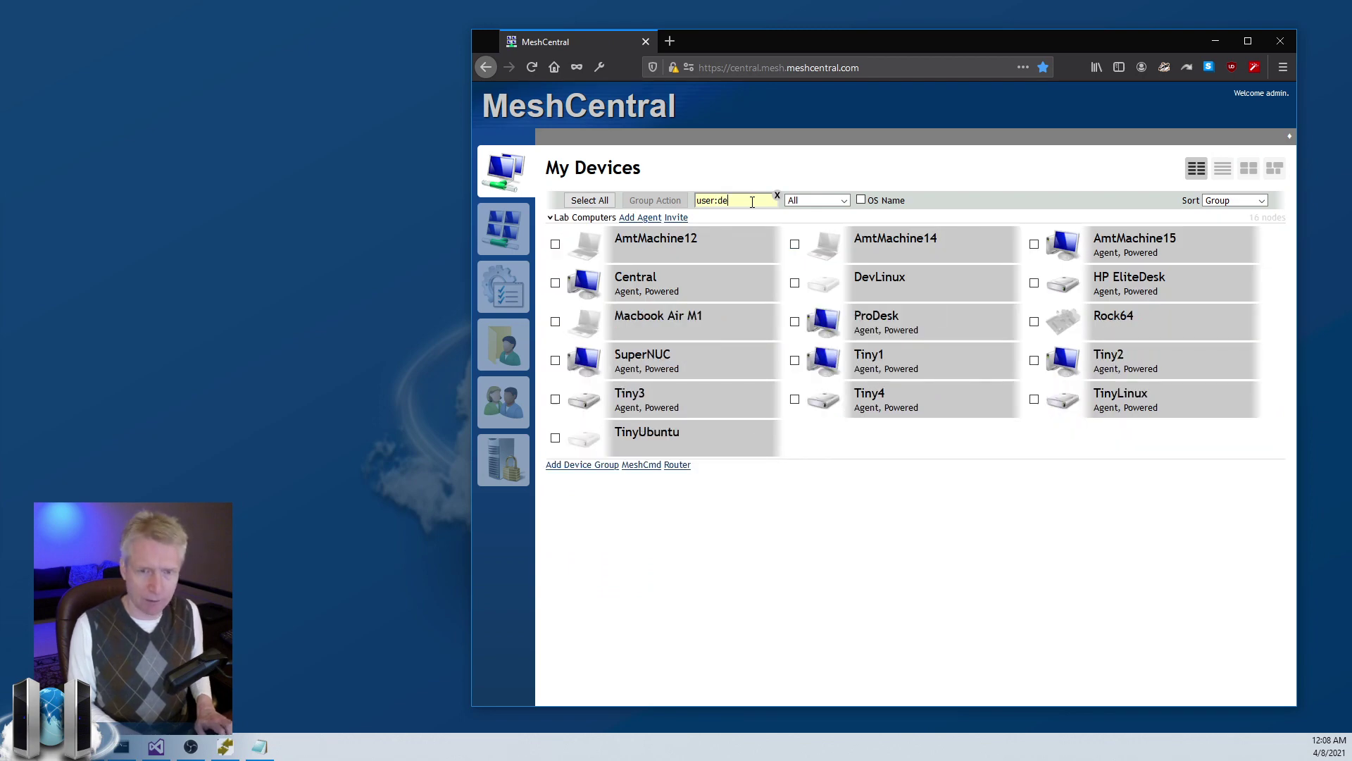
text(fault)
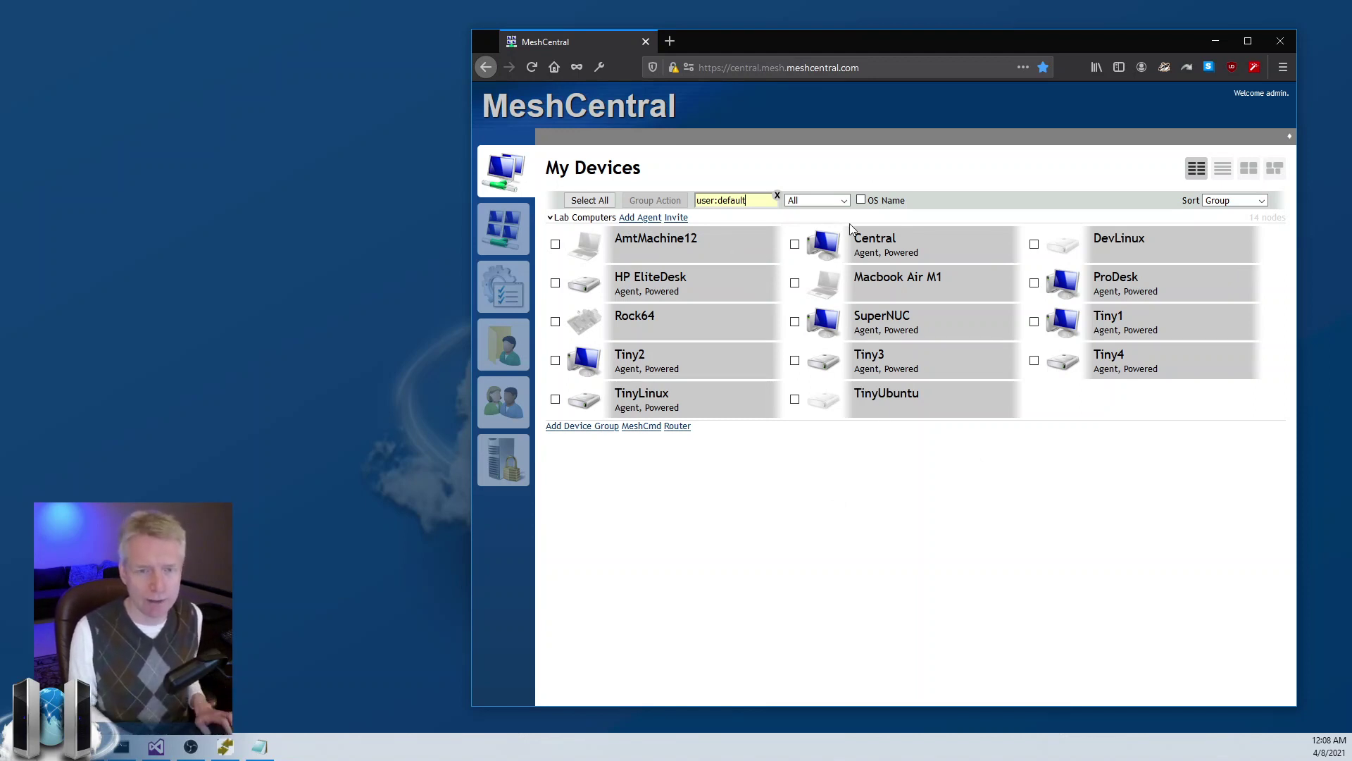
key(BackSpace)
key(BackSpace)
key(BackSpace)
key(BackSpace)
key(BackSpace)
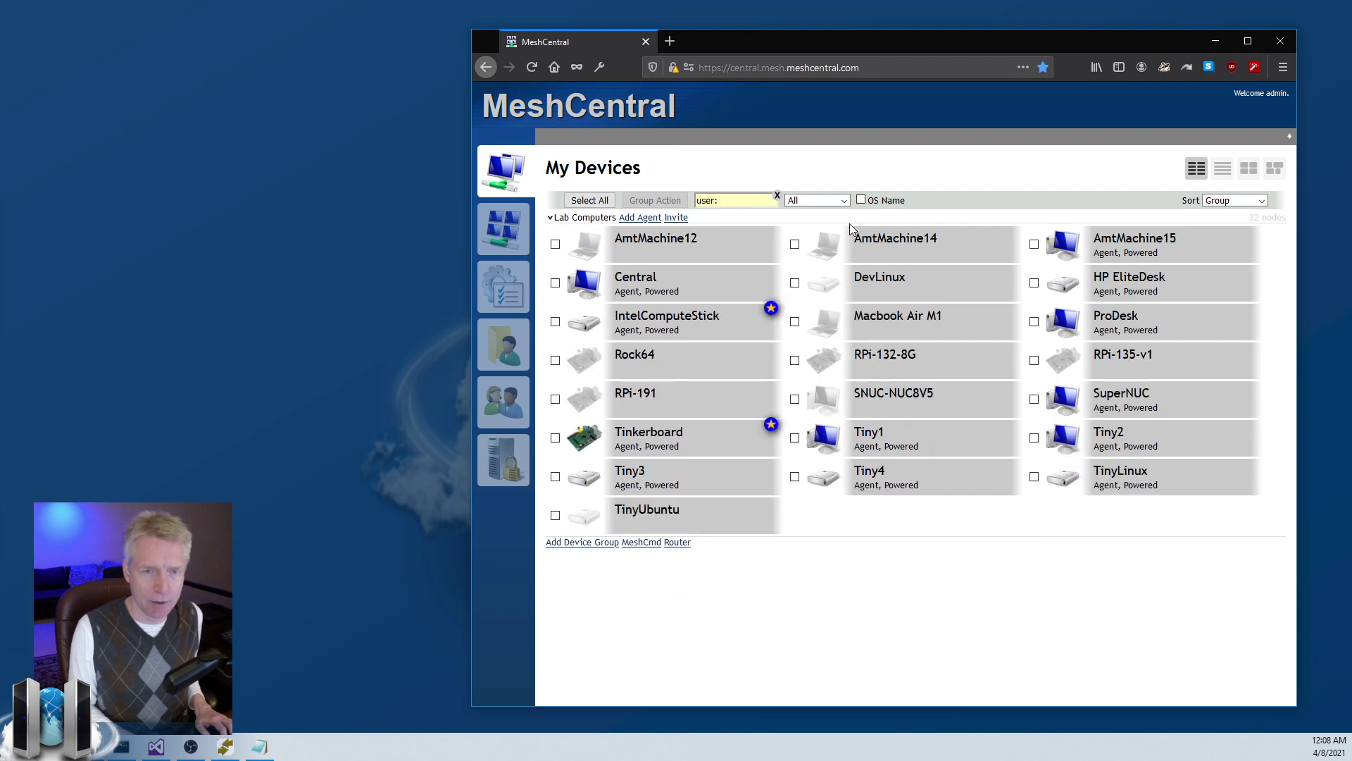
key(BackSpace)
key(BackSpace)
key(BackSpace)
text(:default)
key(ctrl+a)
key(BackSpace)
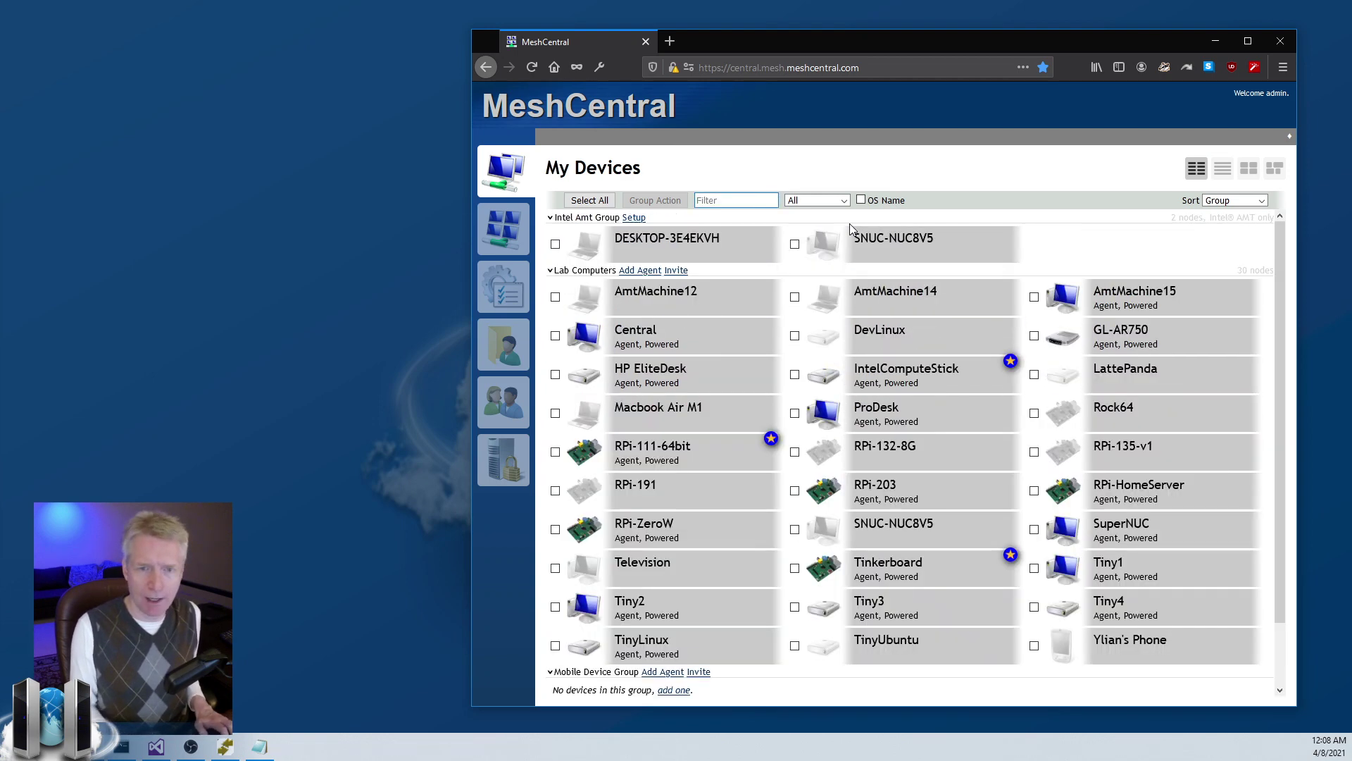
- Switch to the compact list view, try the 'u:pi' user filter, then clear it
click(1223, 170)
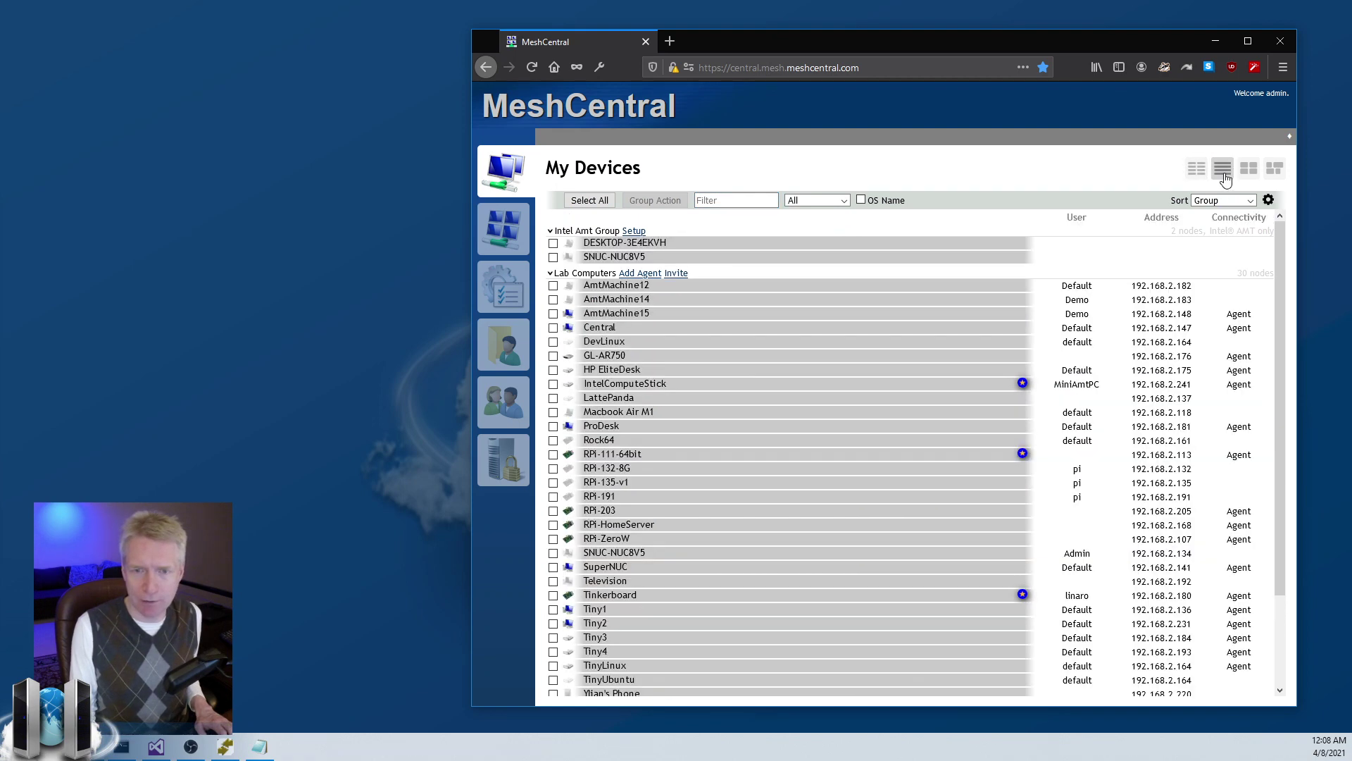
scroll(1083, 595, down, 3)
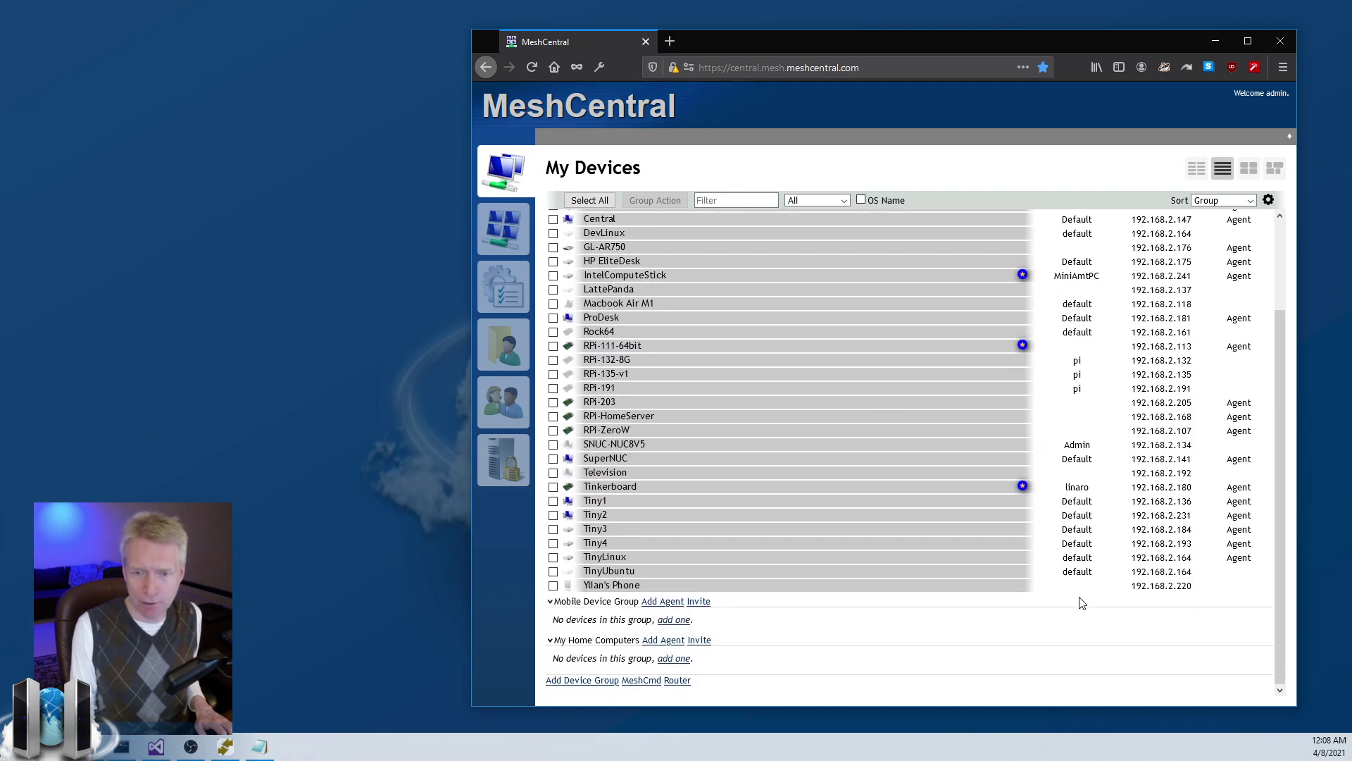
scroll(1083, 604, up, 3)
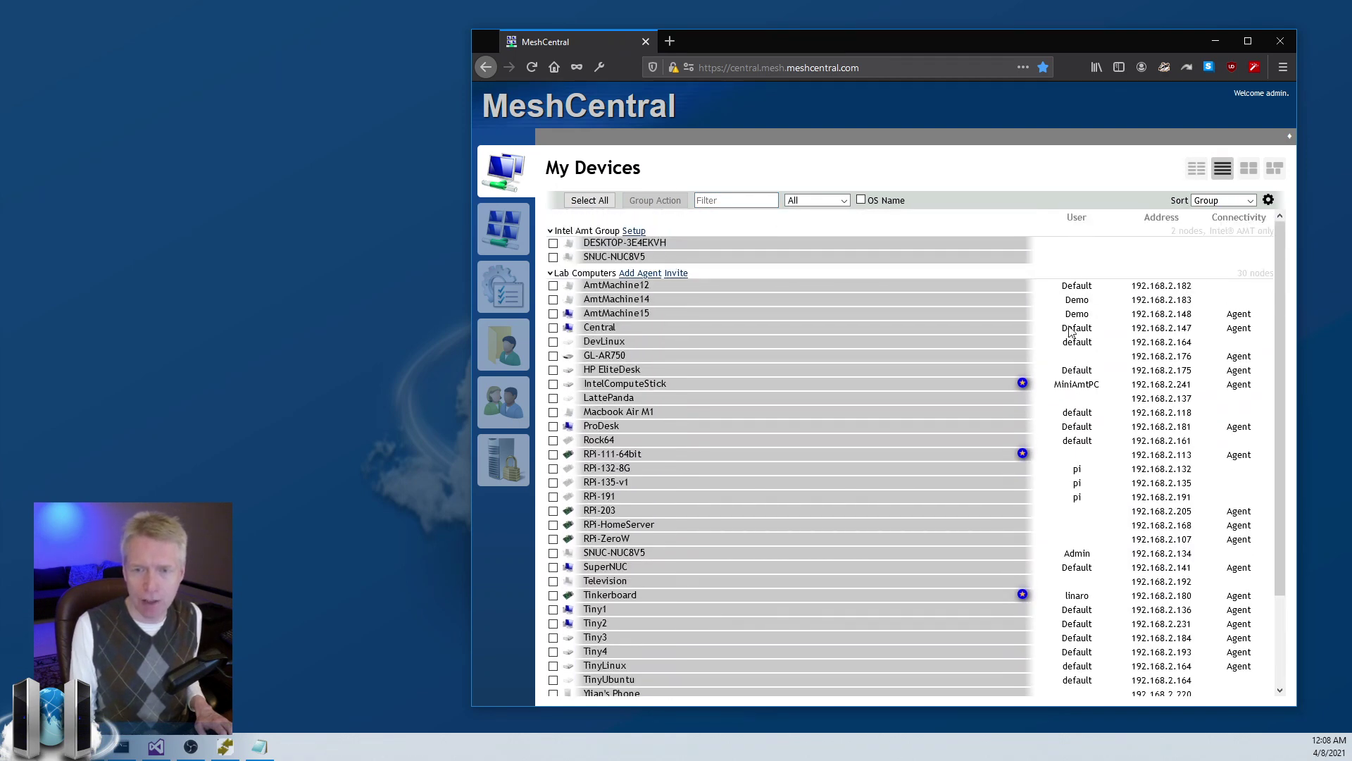
click(764, 195)
text(u)
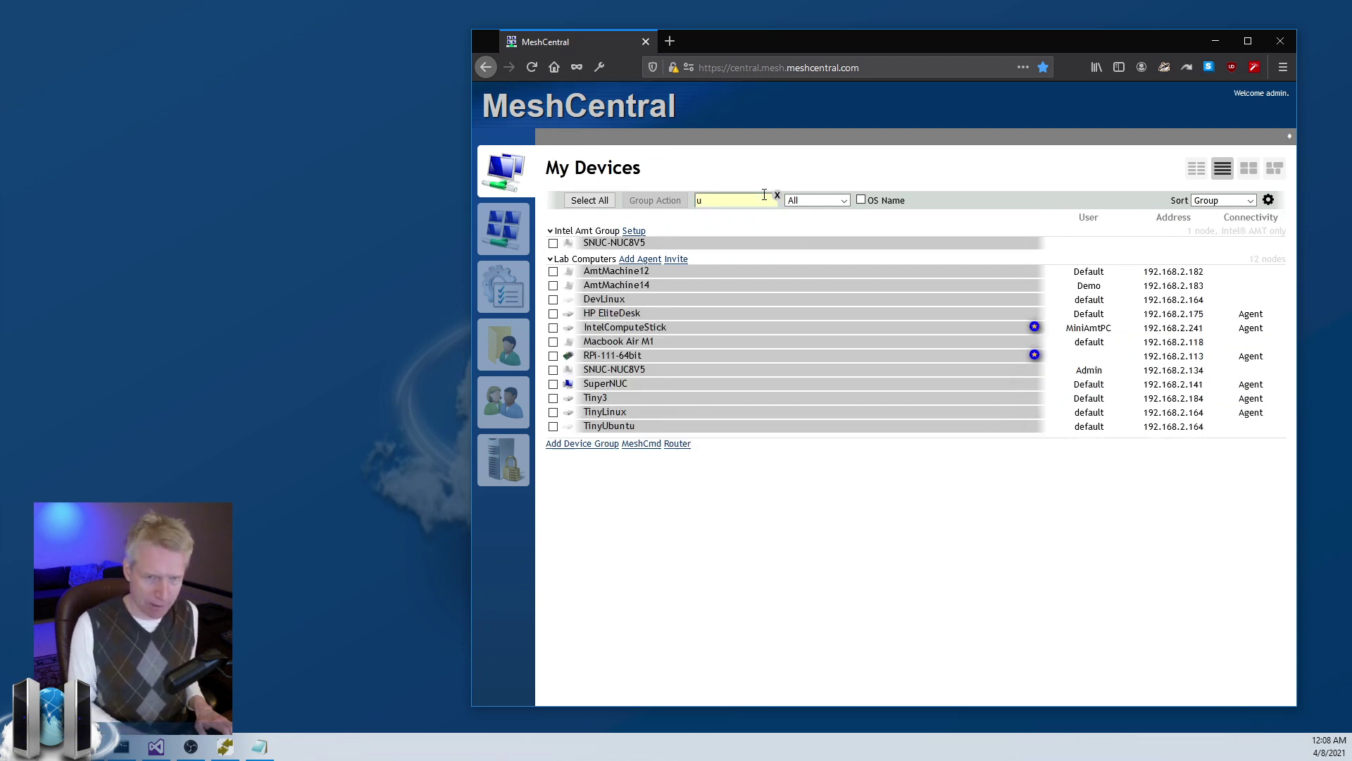
text(;)
text(:pi)
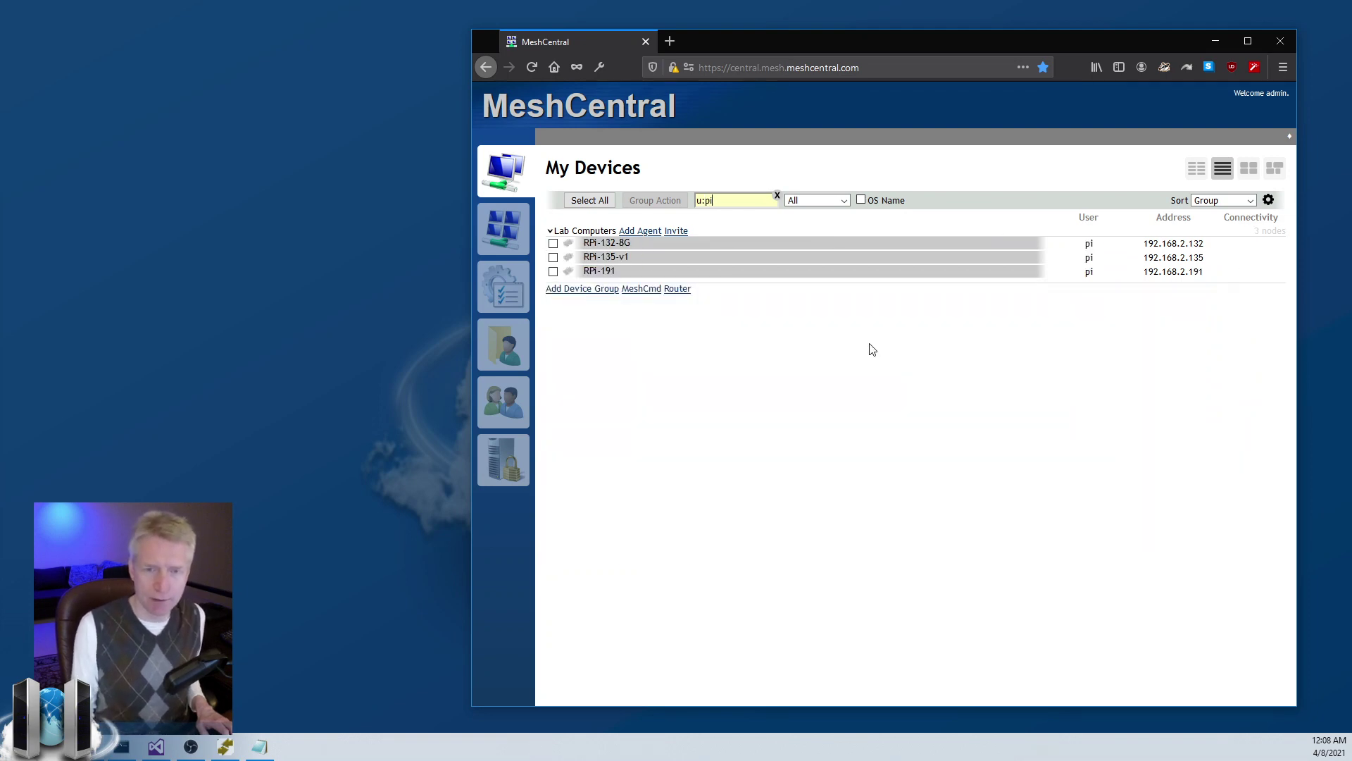
key(BackSpace)
key(BackSpace)
key(BackSpace)
key(BackSpace)
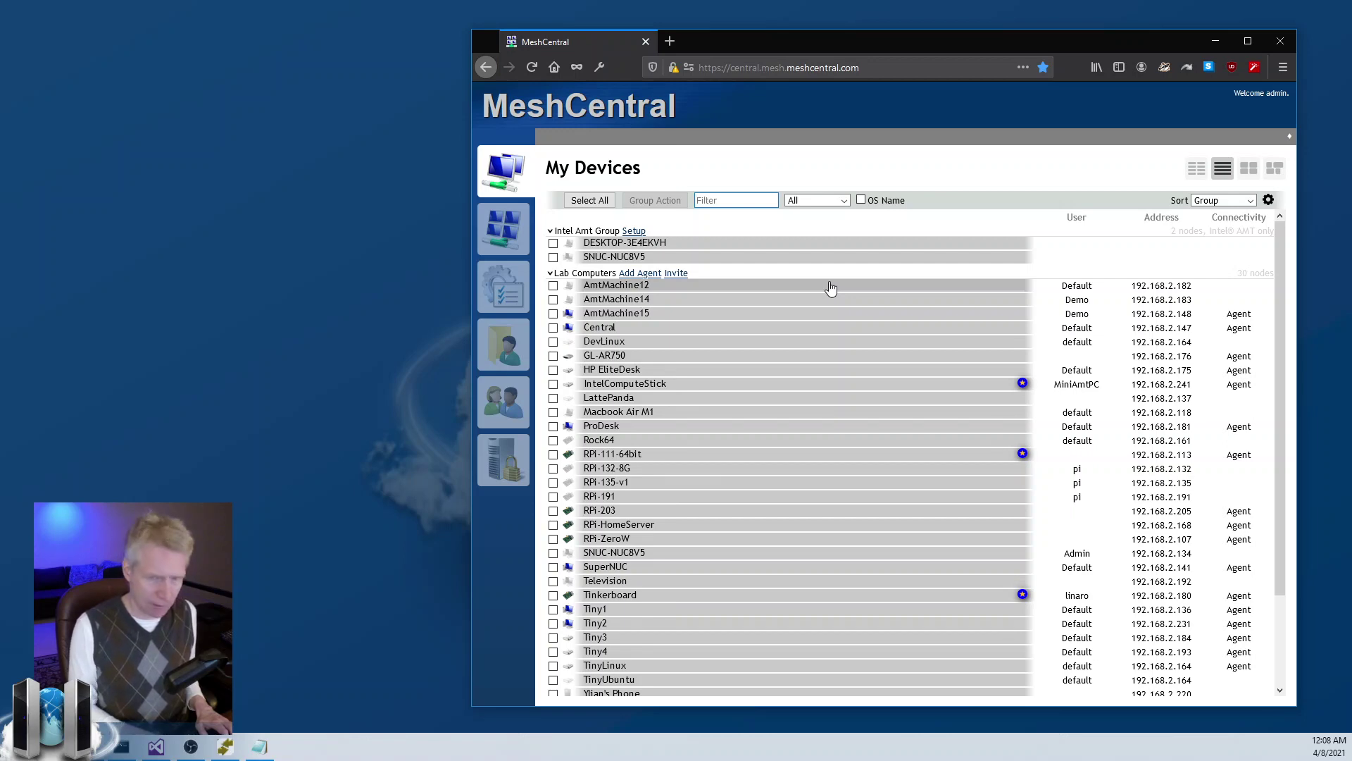
text(ip:)
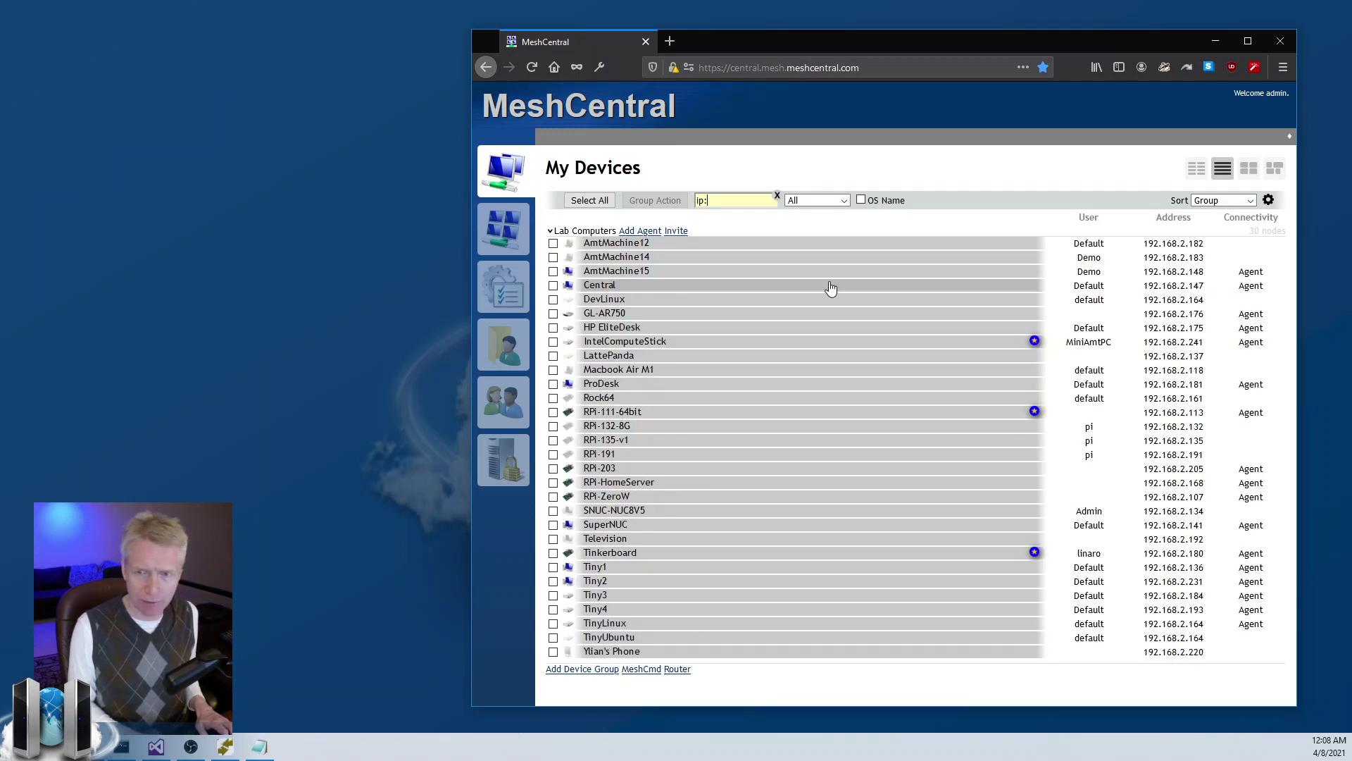
text(192.168.2.175)
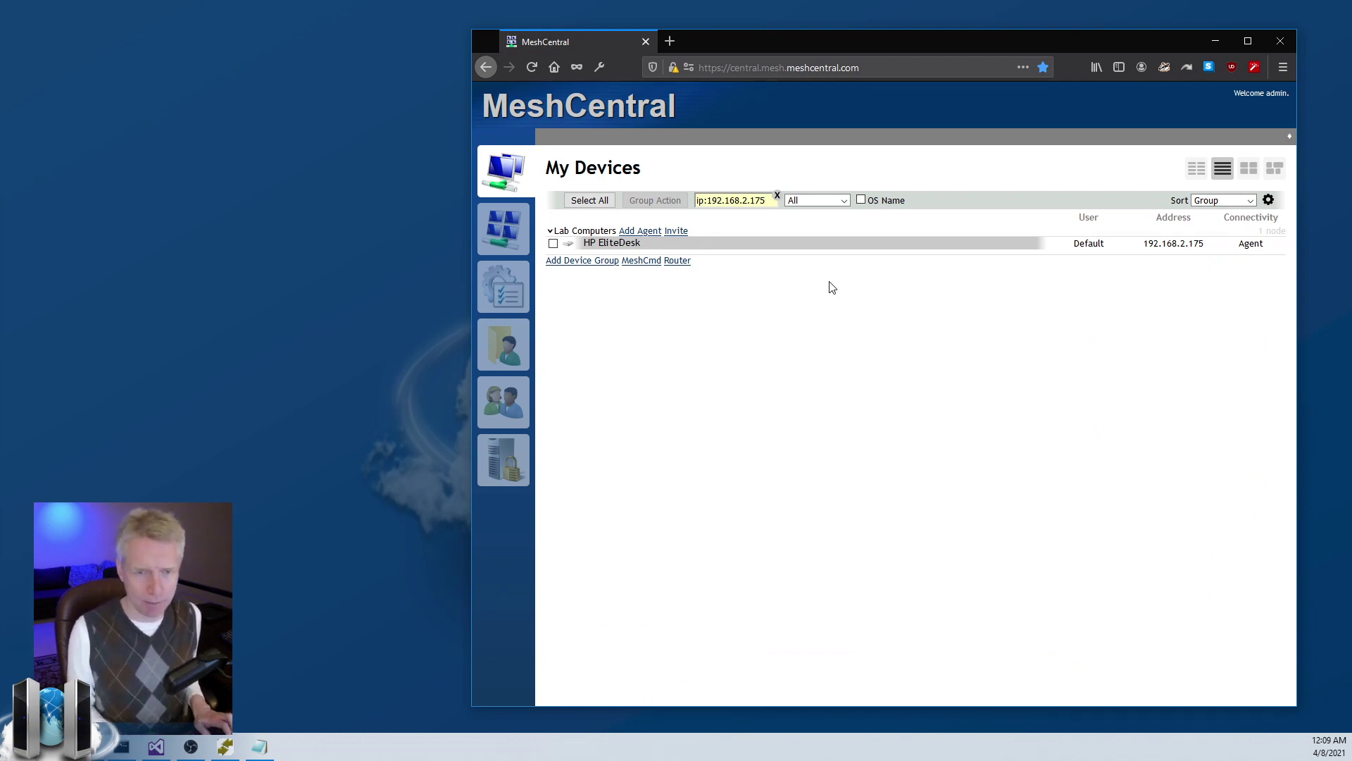
key(ctrl+a)
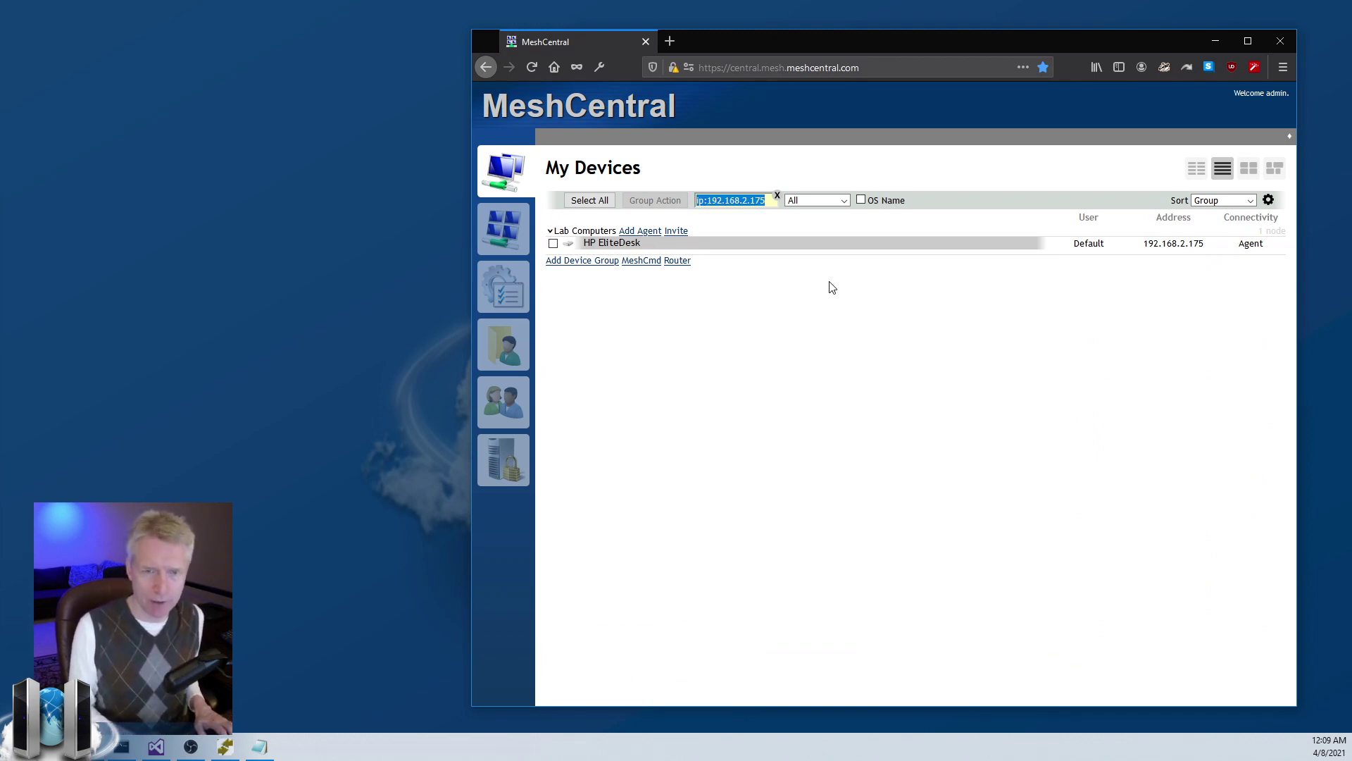
key(BackSpace)
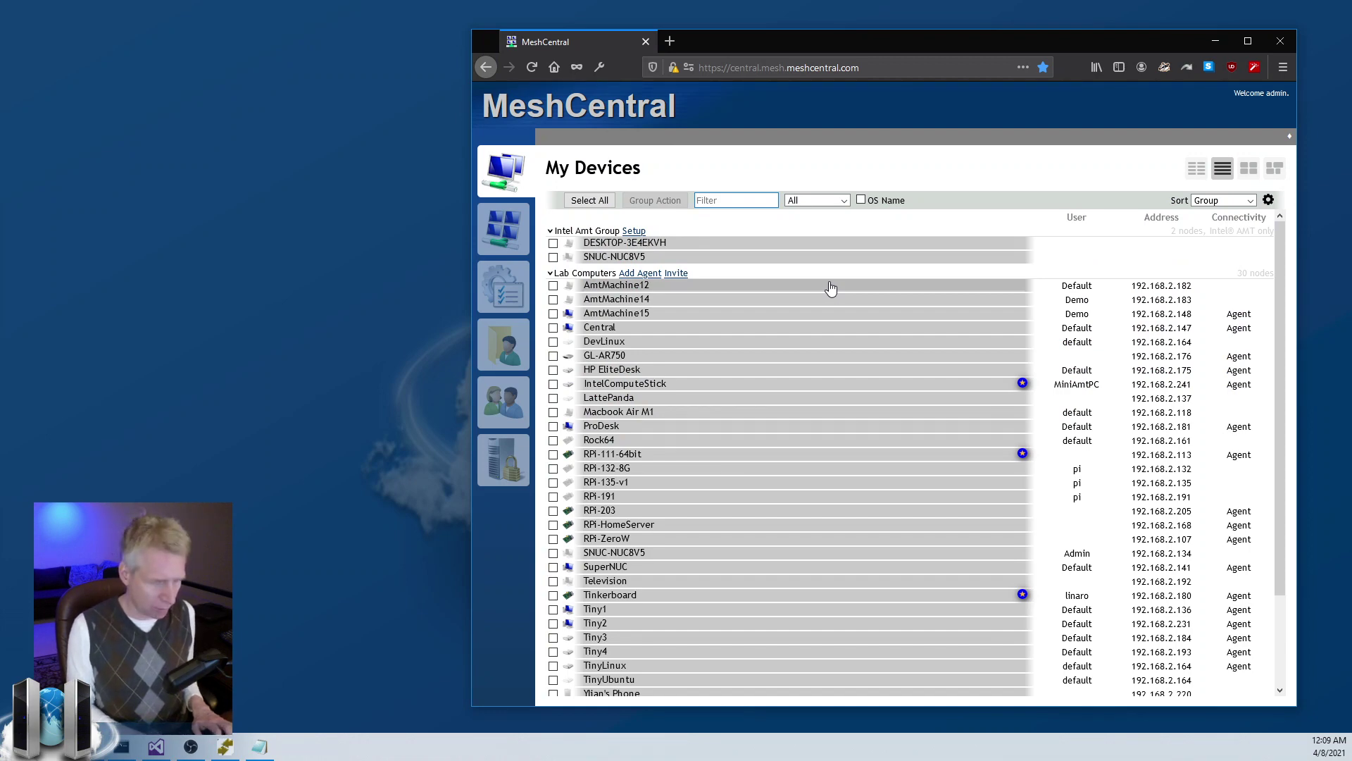
text(group:)
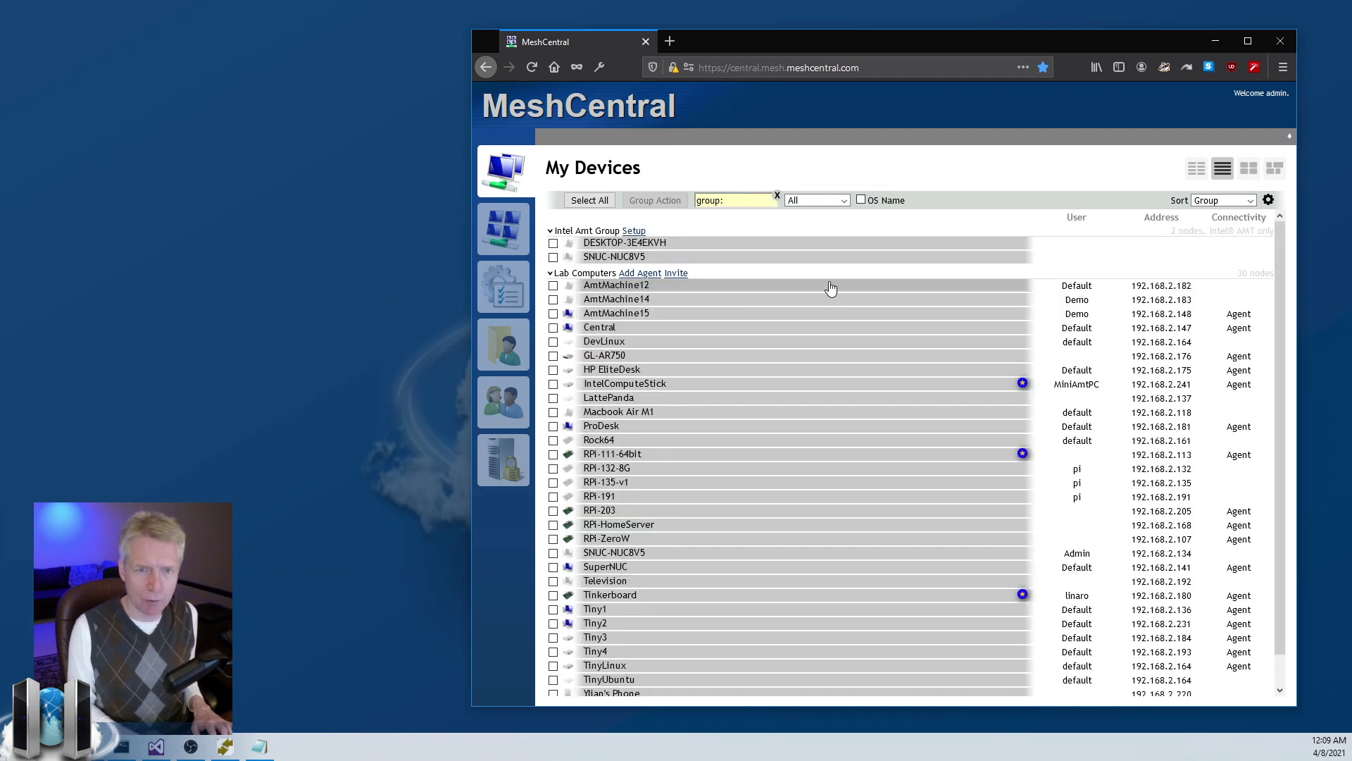
text(lab)
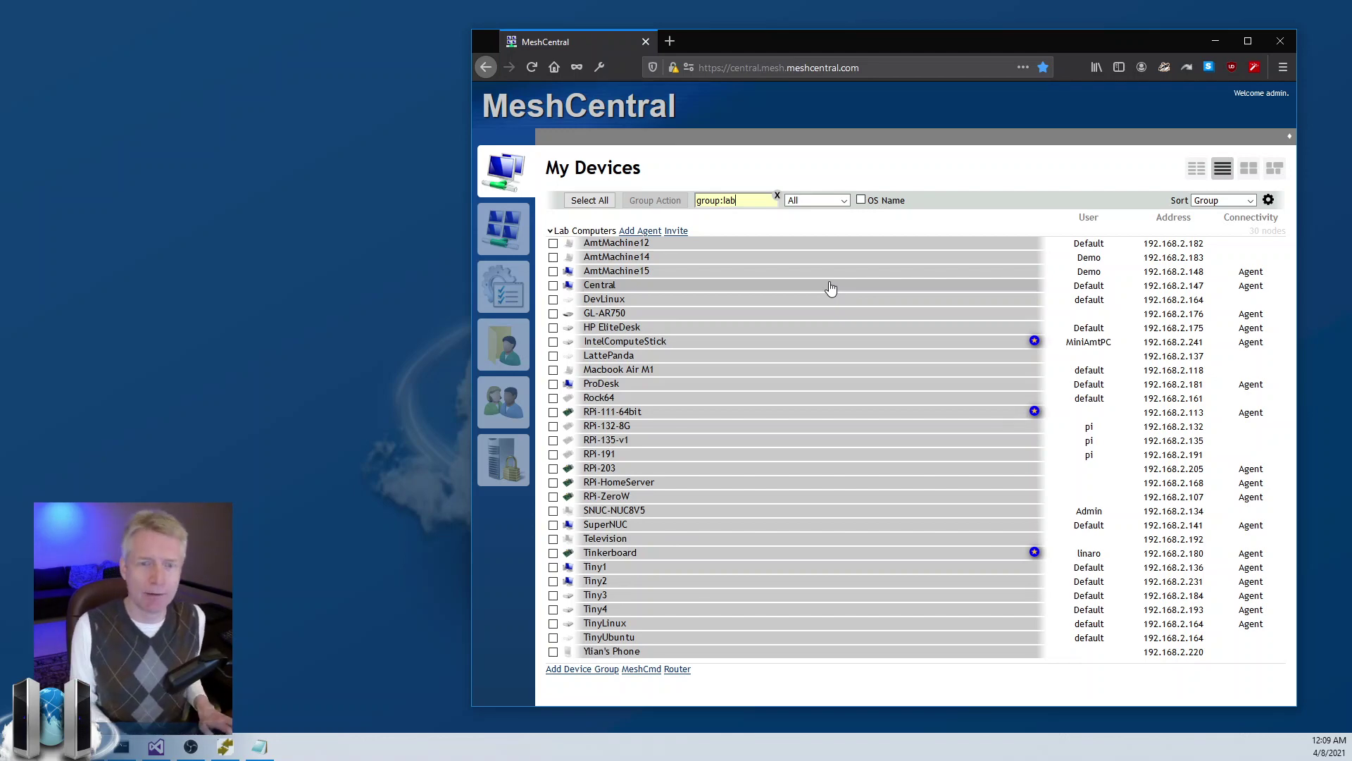
key(ctrl+a)
key(BackSpace)
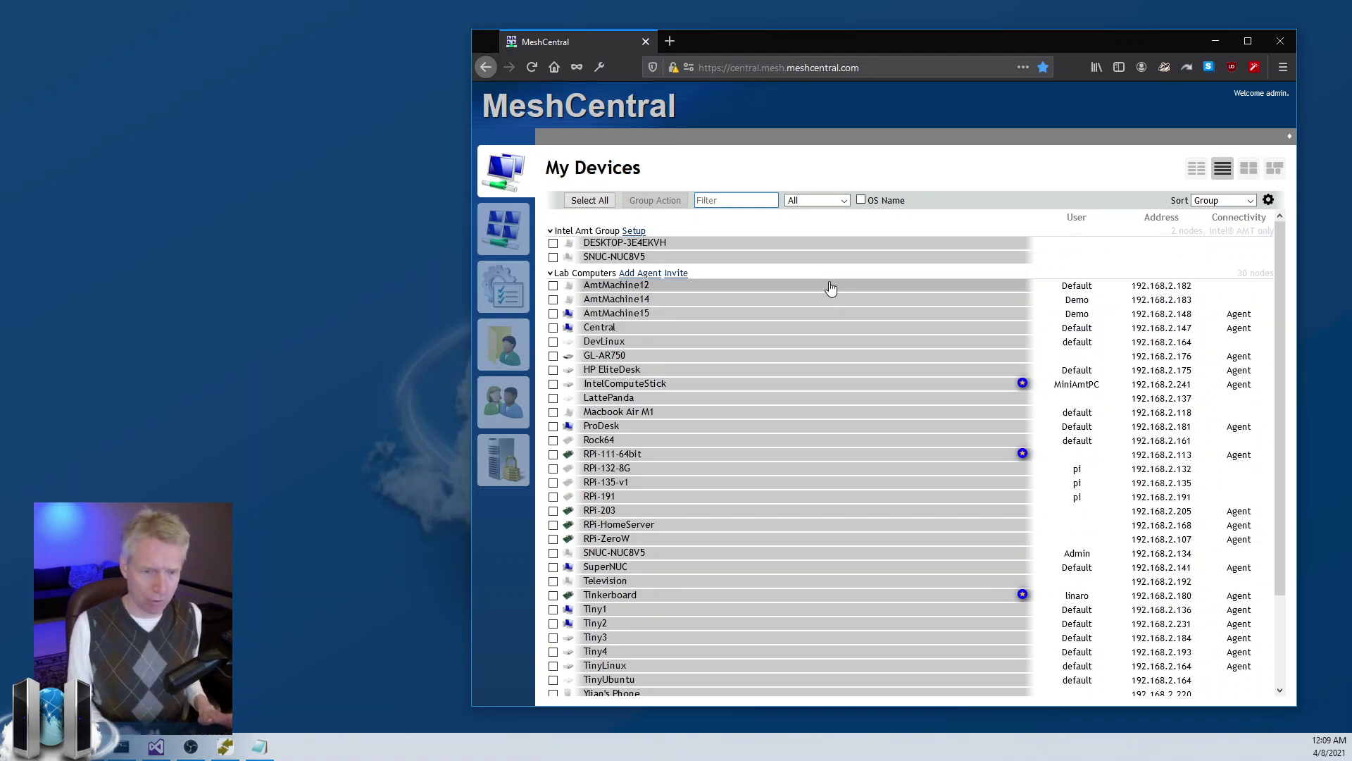
- Add the tag 'bob' to the Central device
click(596, 328)
click(701, 359)
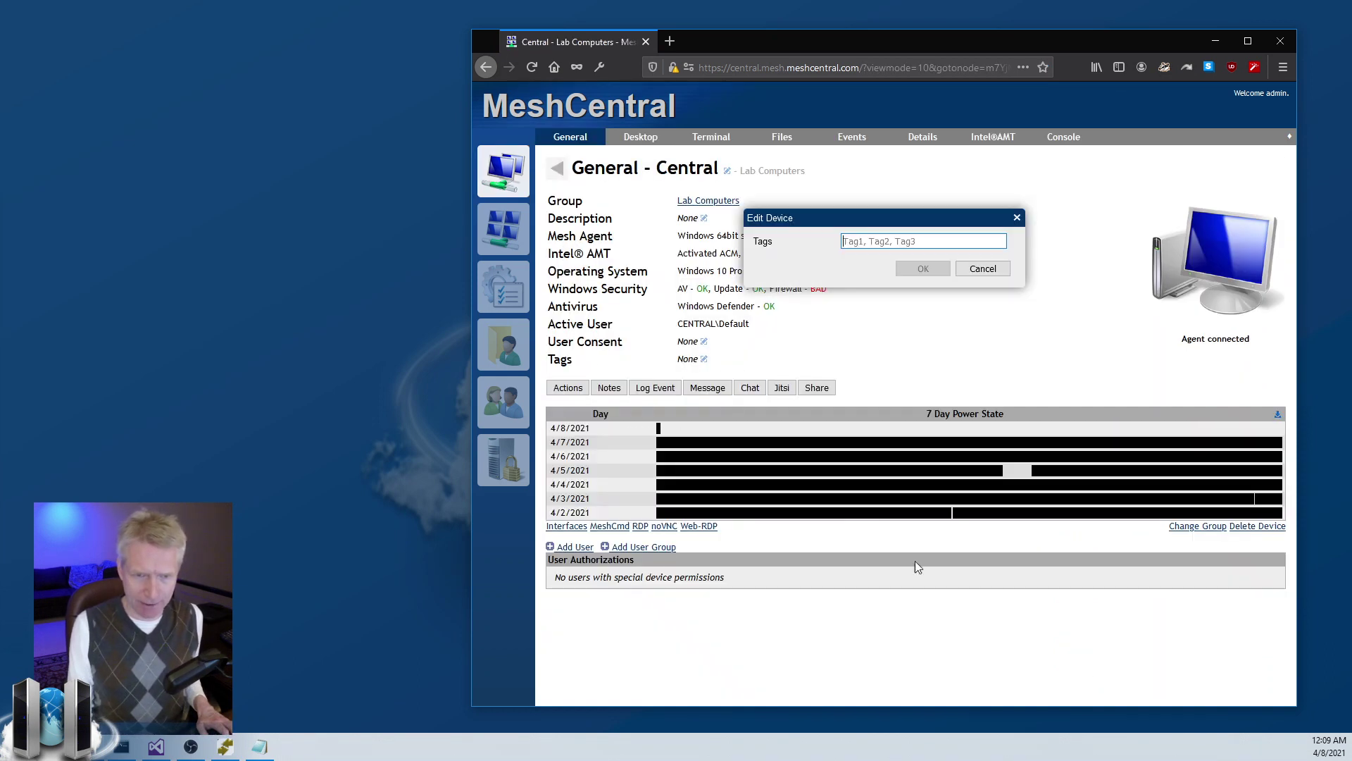
text(bob)
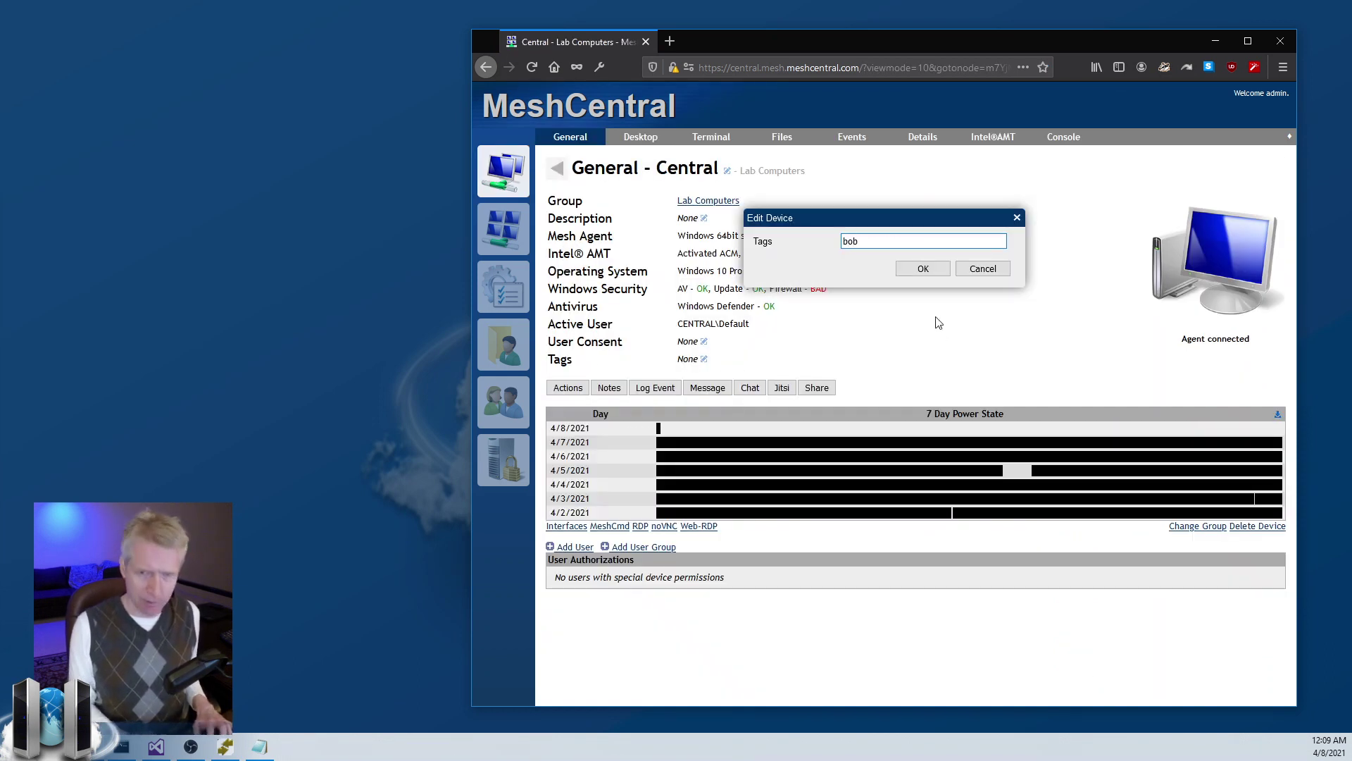
click(921, 268)
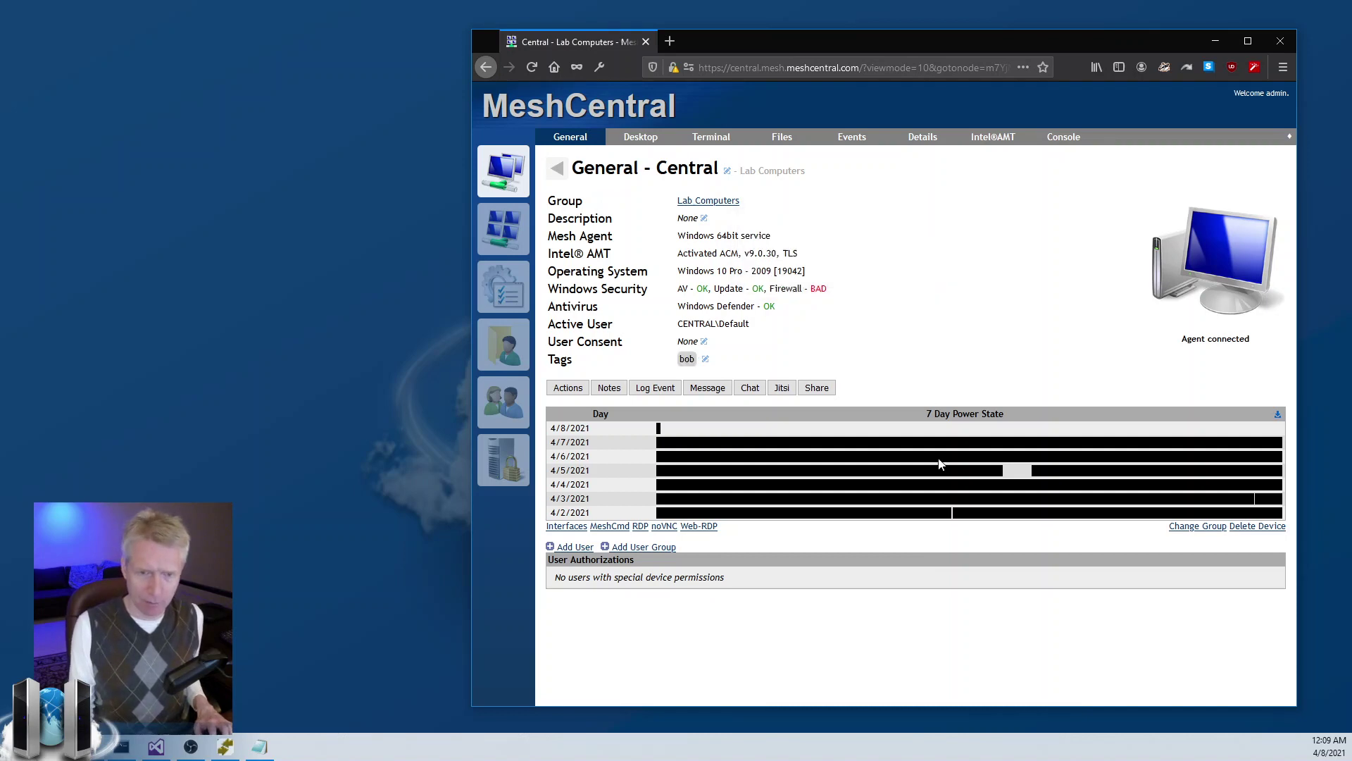
- Back on My Devices, filter by 't:bob' to find Central, then clear the filter
click(556, 168)
click(729, 199)
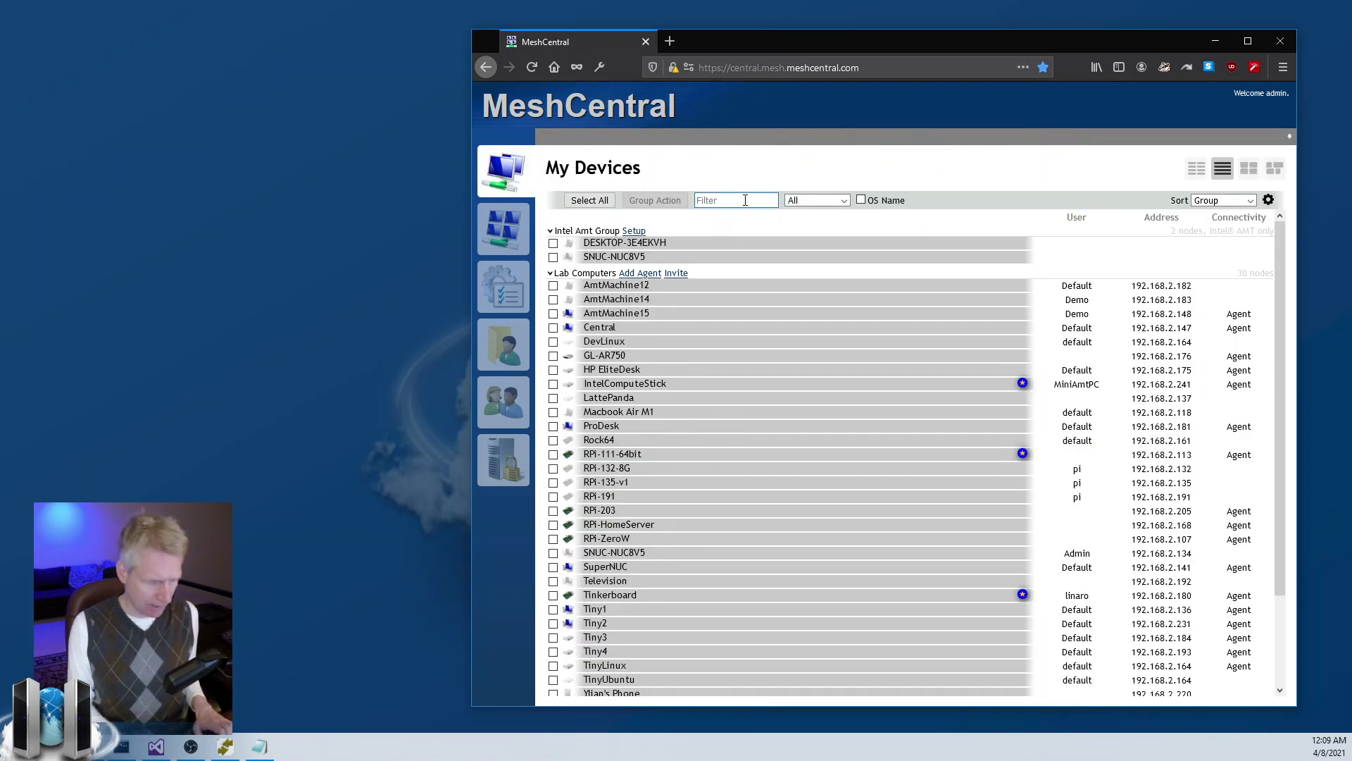
text(t:bob)
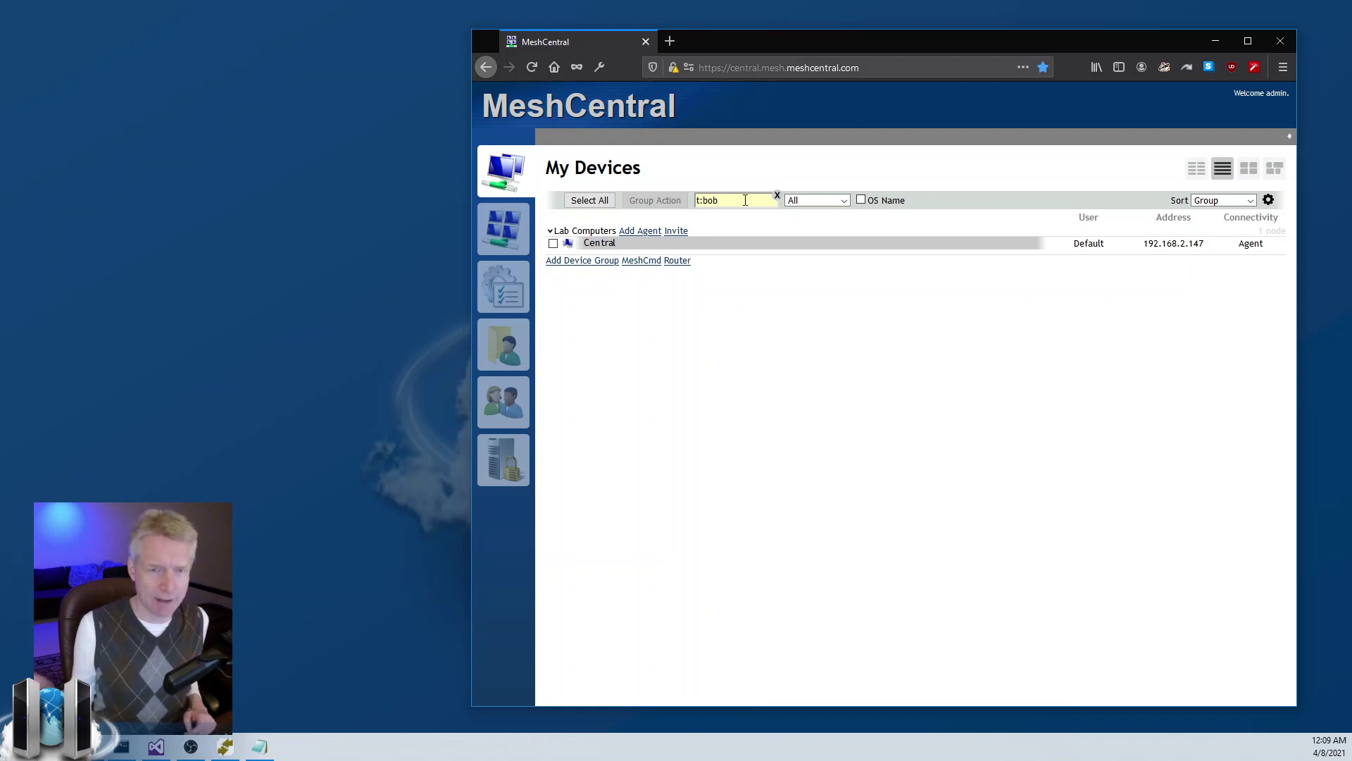
click(777, 195)
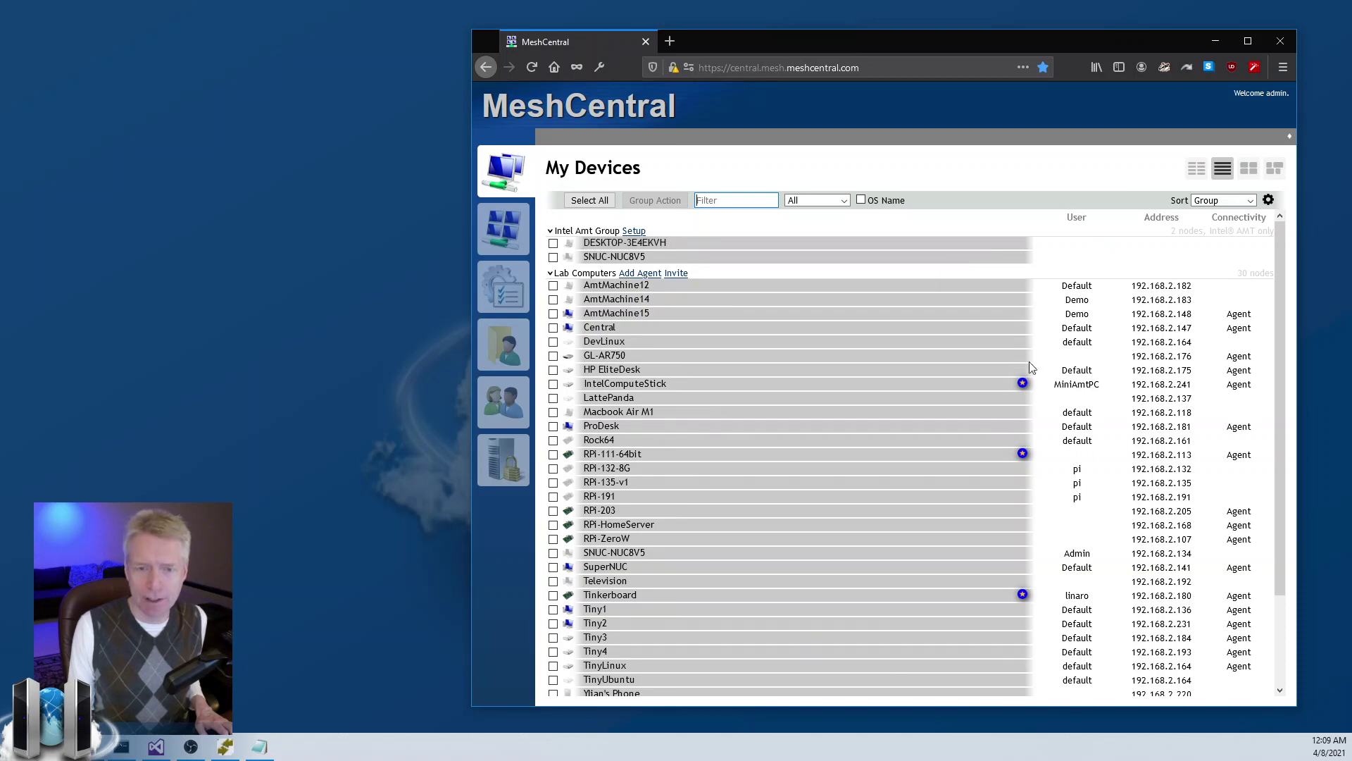
- Toggle the list columns, finally enabling router links, user, address and connectivity
click(1268, 201)
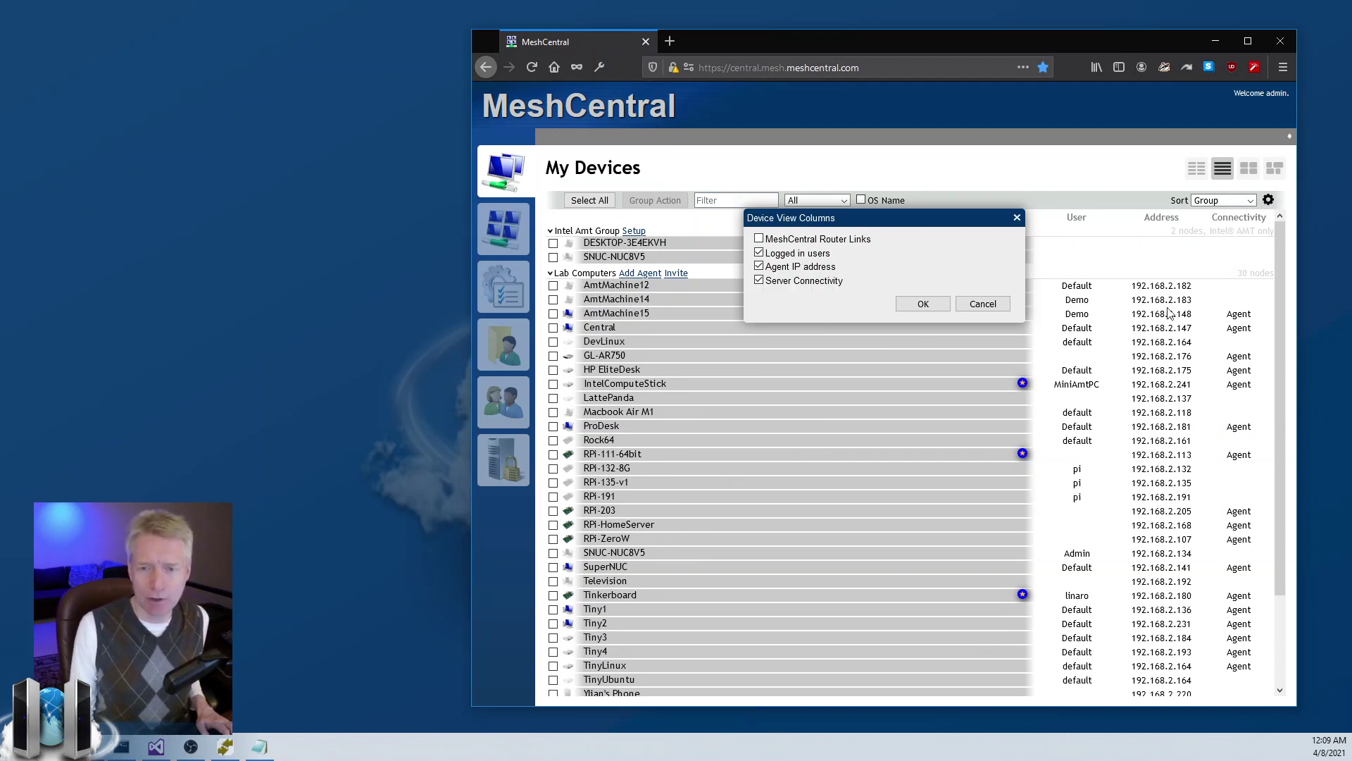
click(797, 253)
click(800, 283)
click(923, 304)
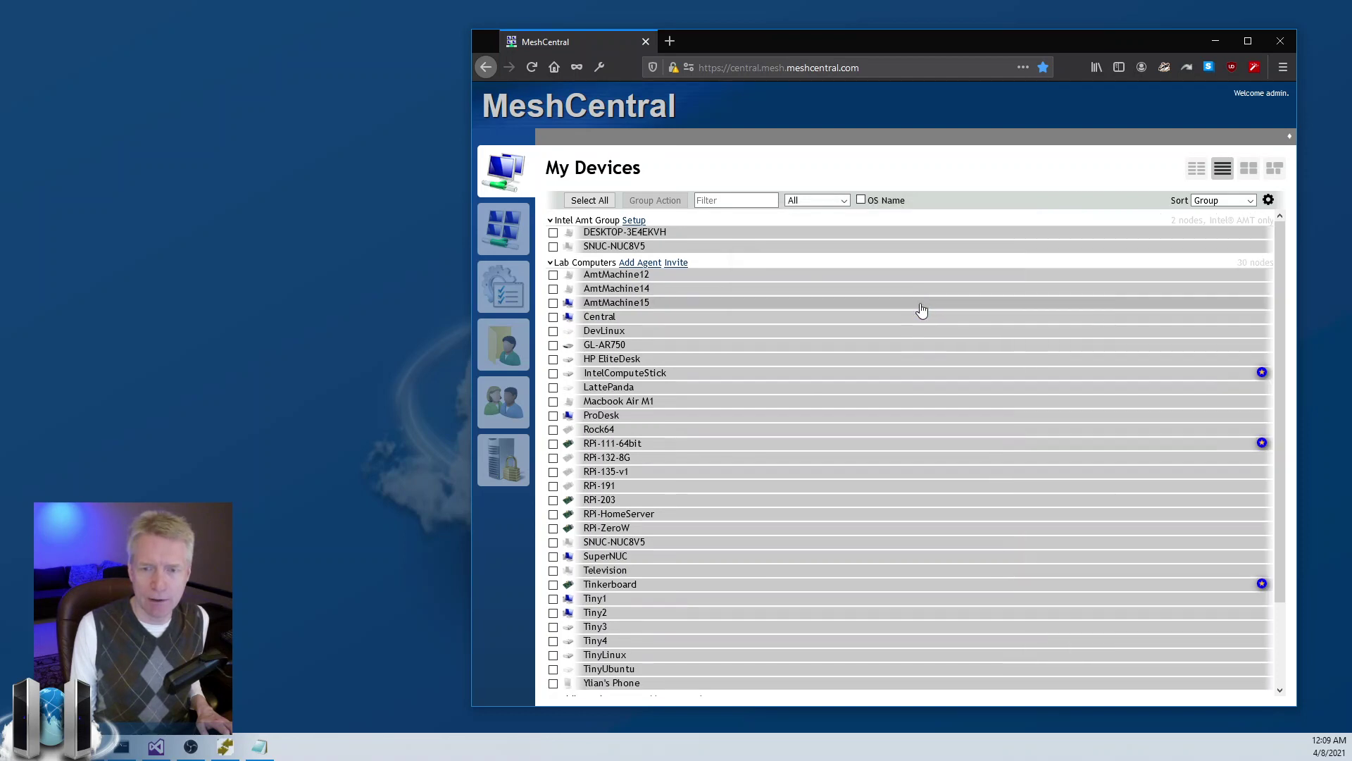
click(1268, 200)
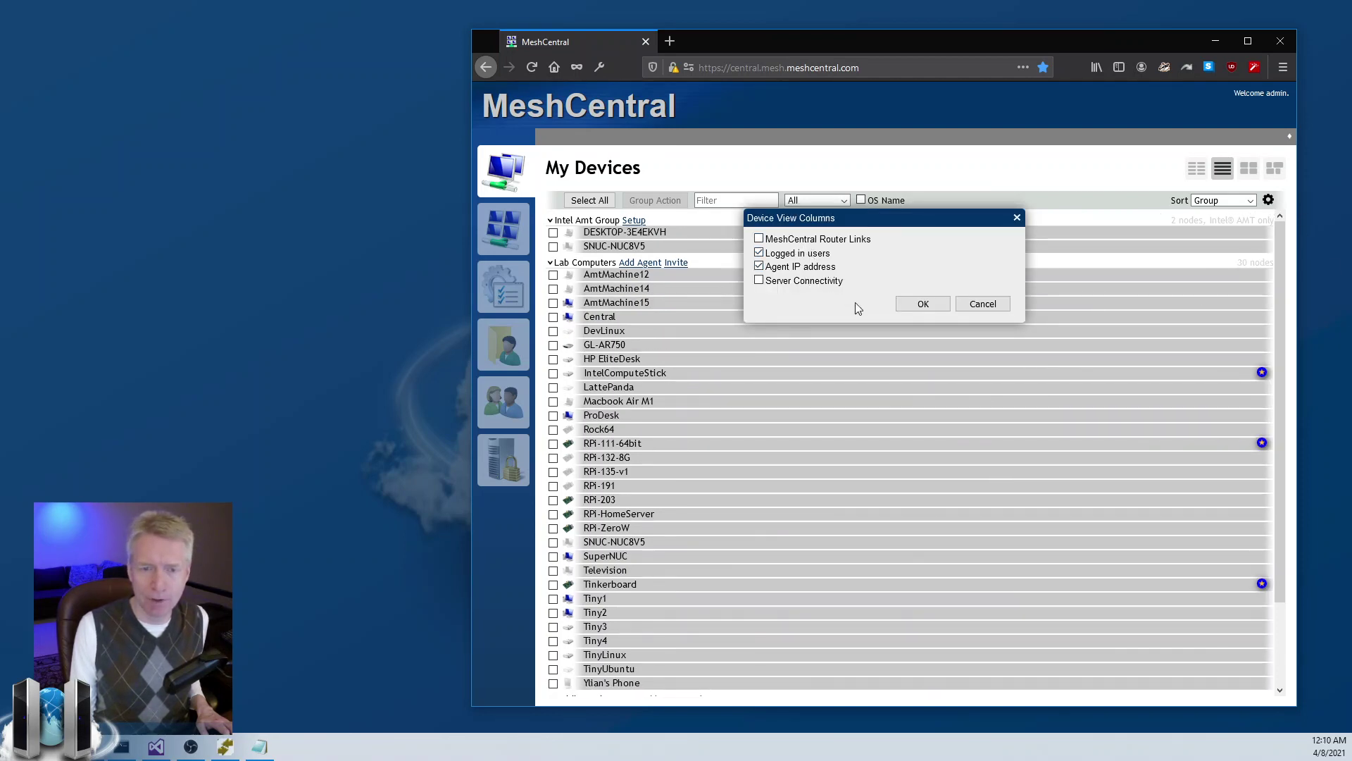
click(923, 304)
click(1270, 201)
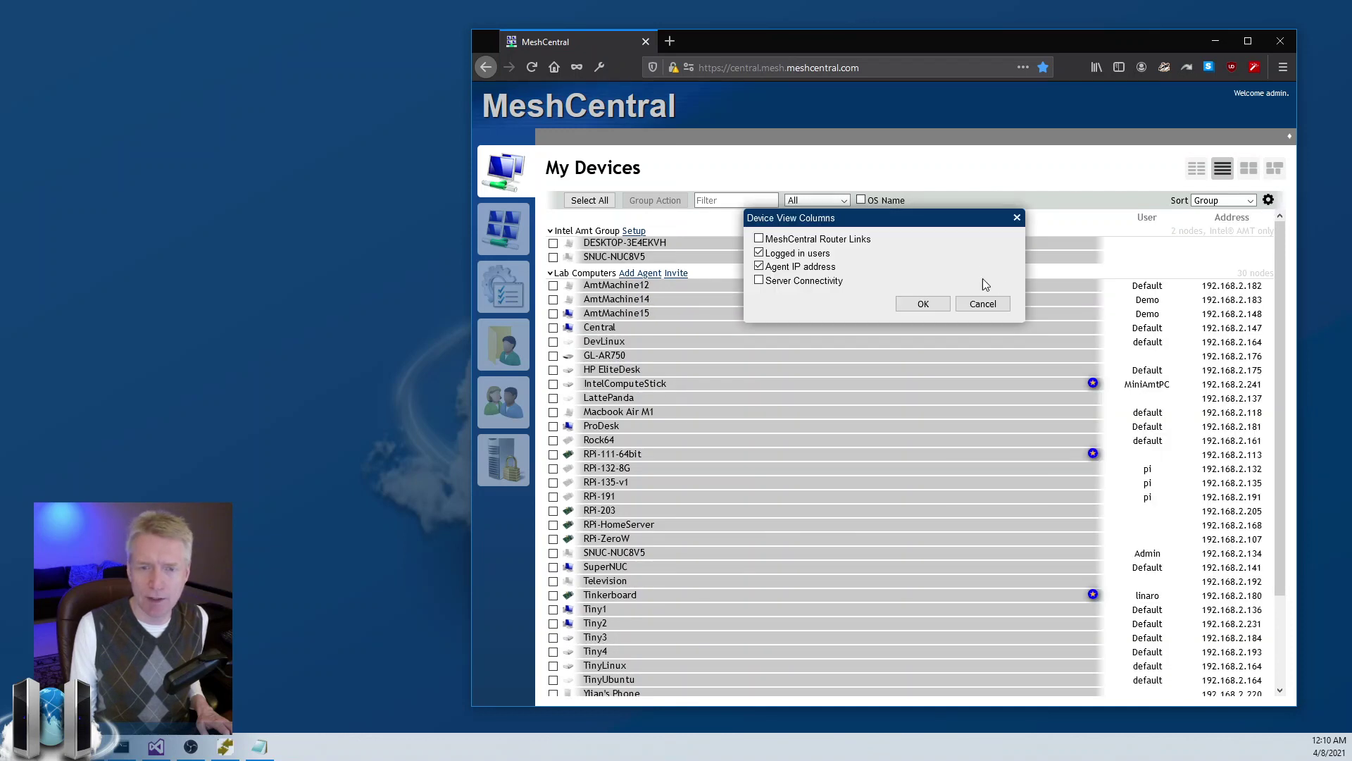
click(844, 240)
click(832, 280)
click(916, 303)
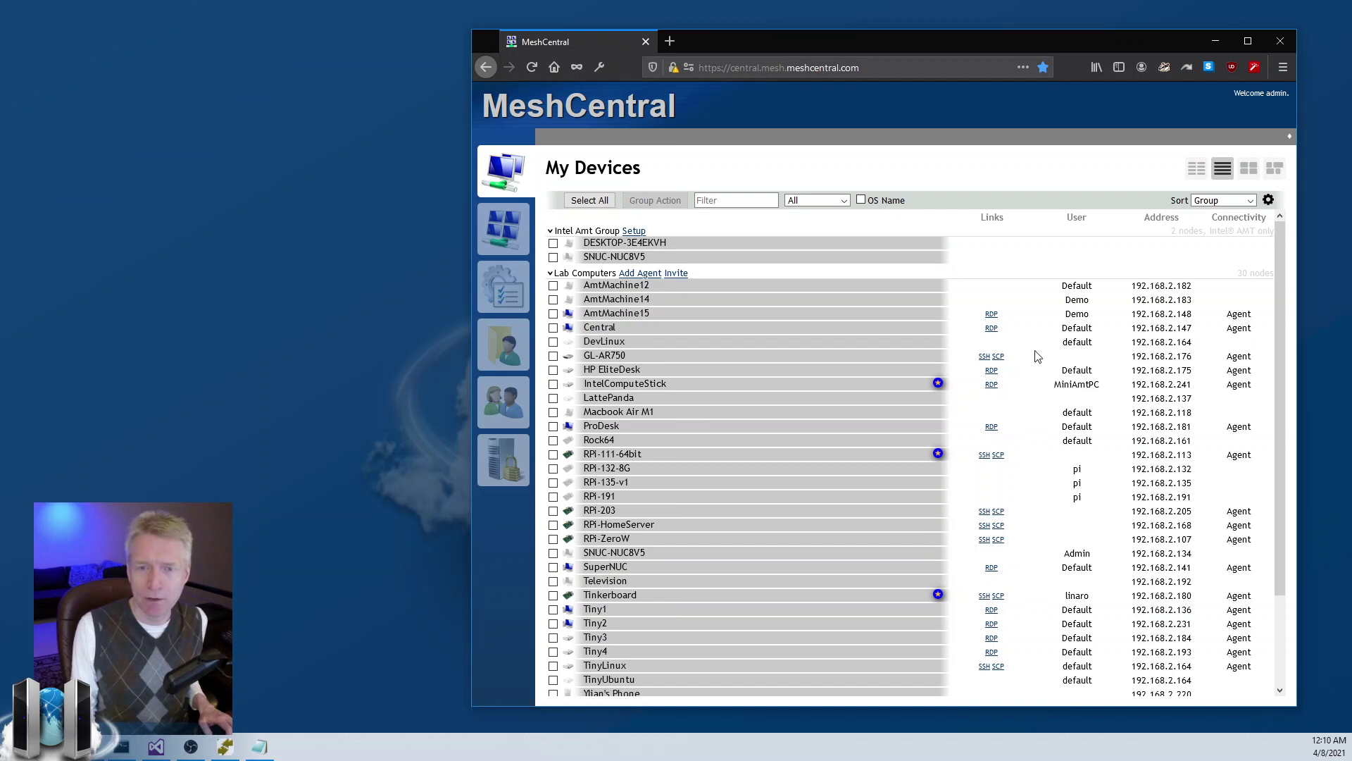
- Switch Lab Computers to the Desktops view, try the smaller tiles, then return to Desktops
click(1249, 171)
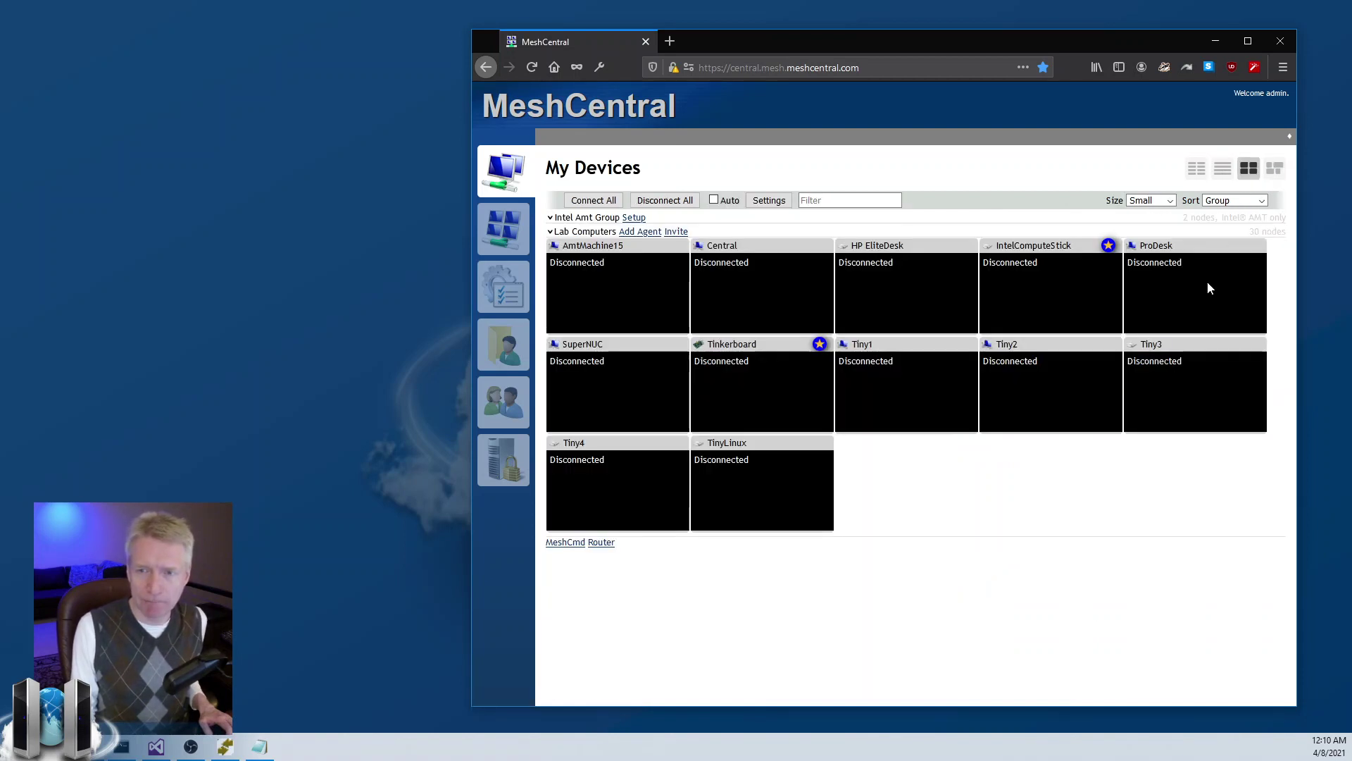
click(1276, 178)
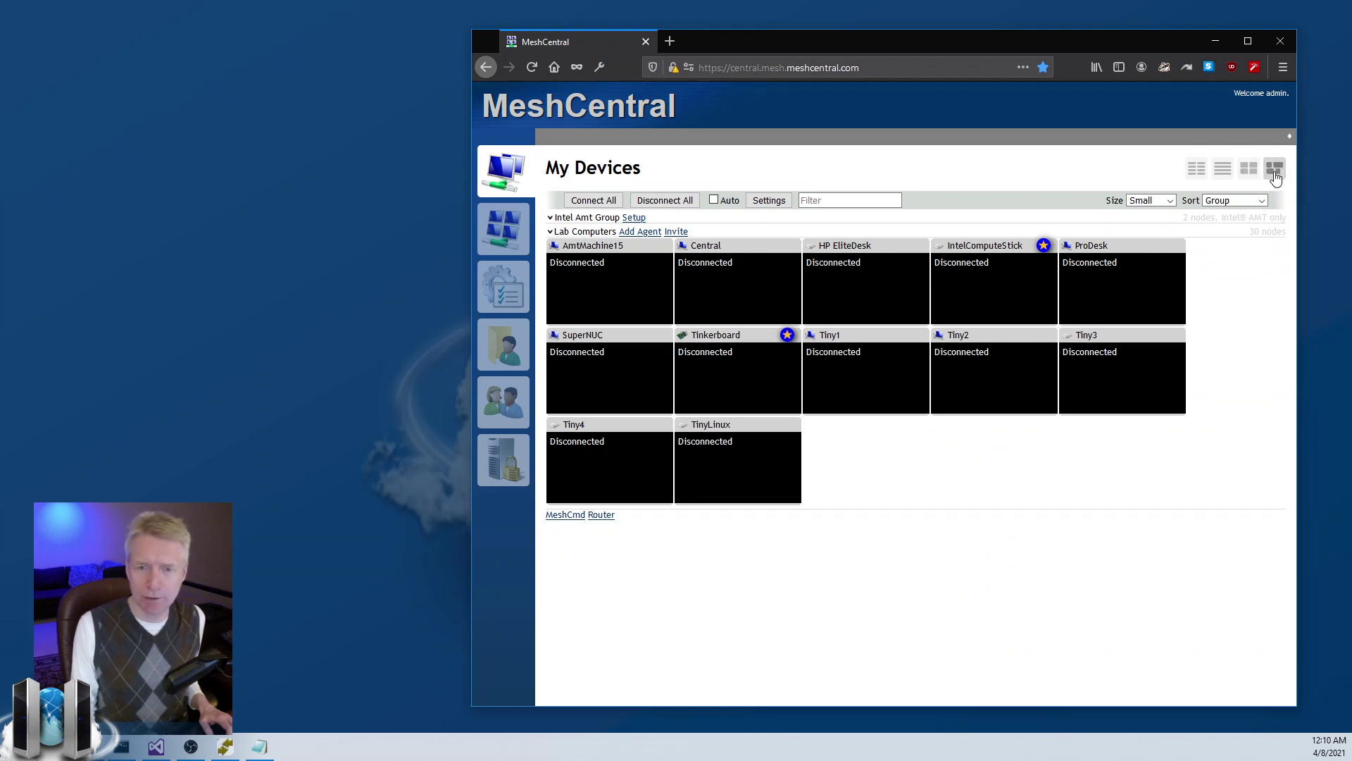
click(1257, 175)
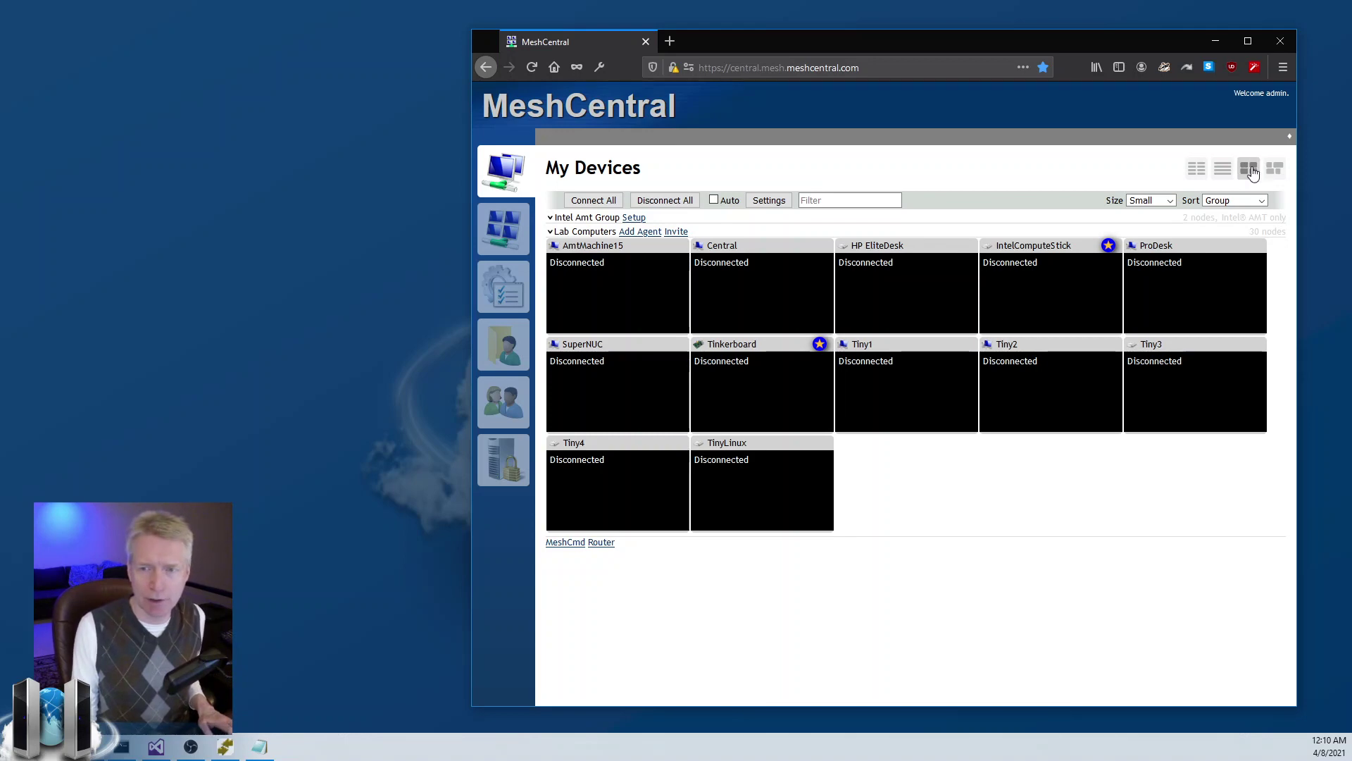
- Connect All 17 devices' desktops and confirm with OK
click(596, 203)
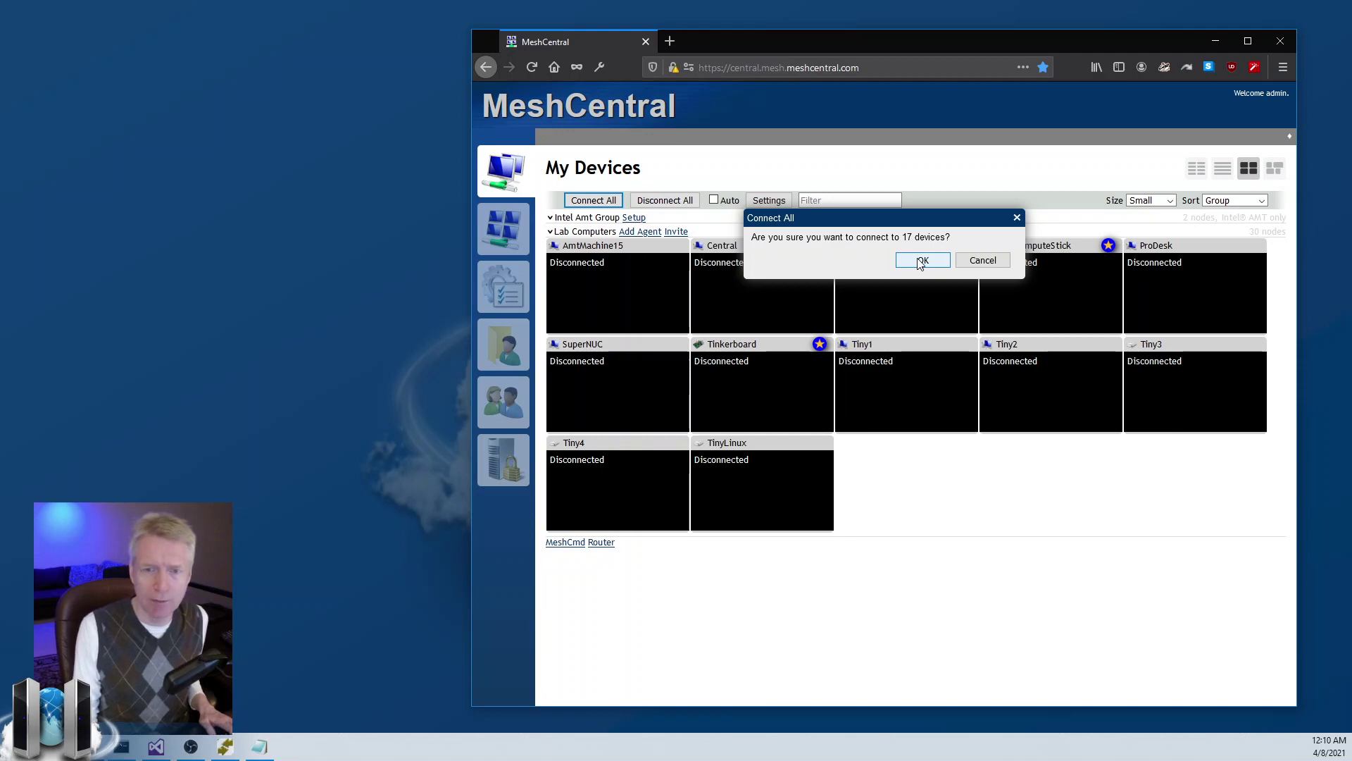
click(920, 263)
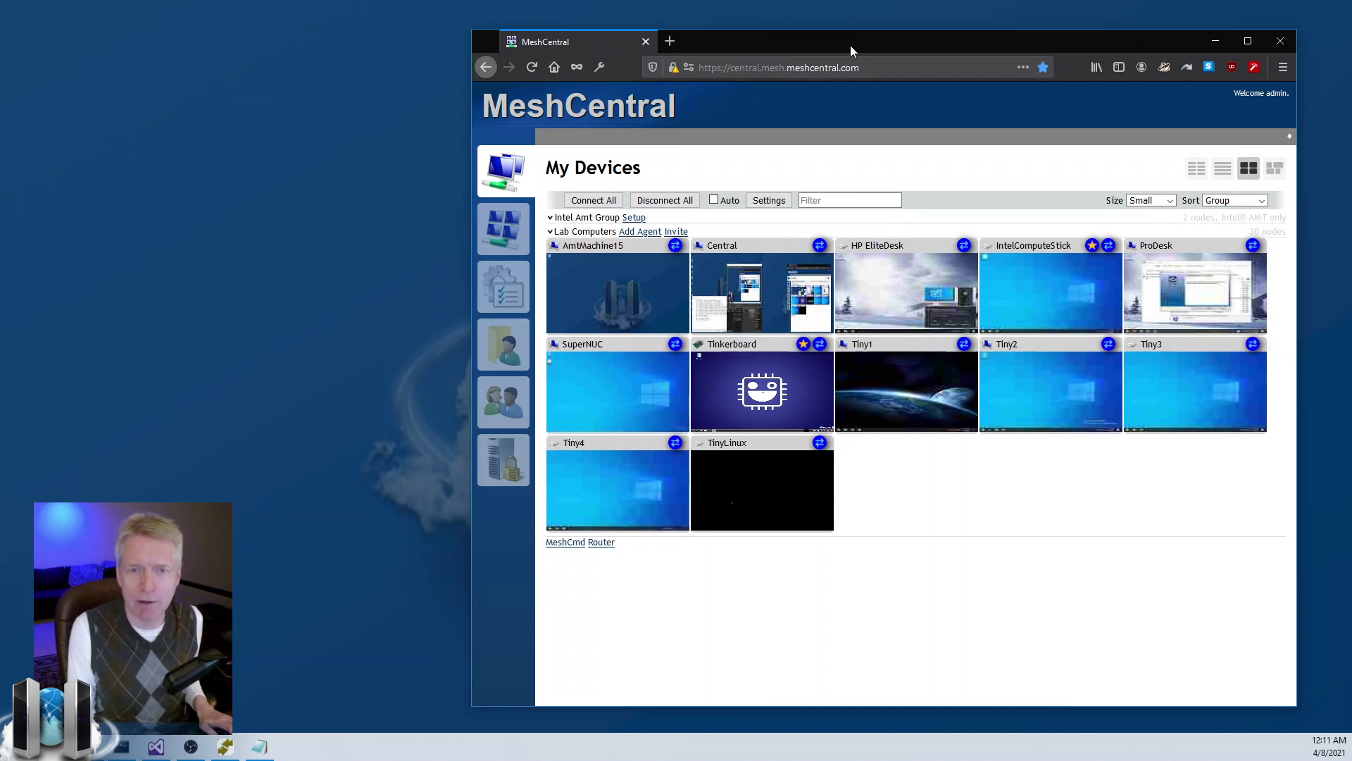
mouse_move(851, 50)
mouse_down()
mouse_move(903, 33)
mouse_move(831, 29)
mouse_up()
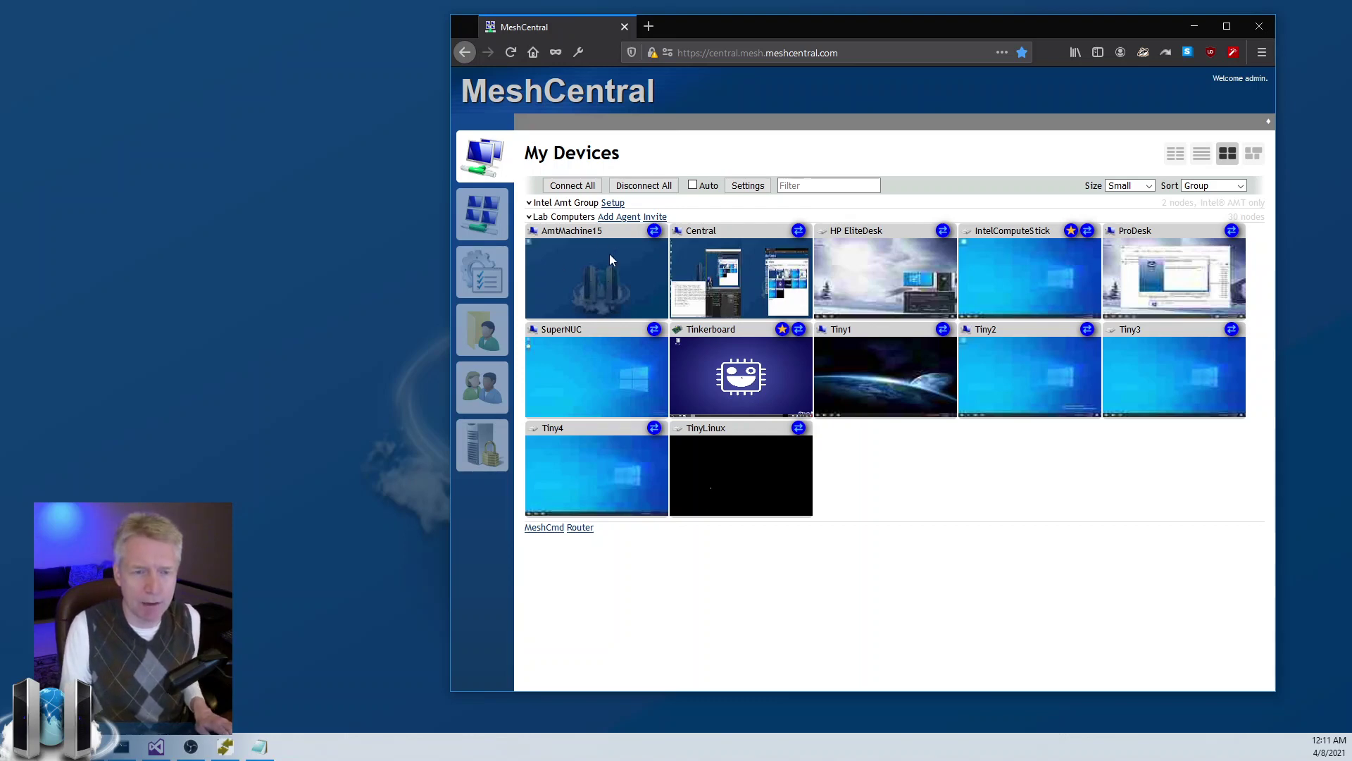
click(576, 284)
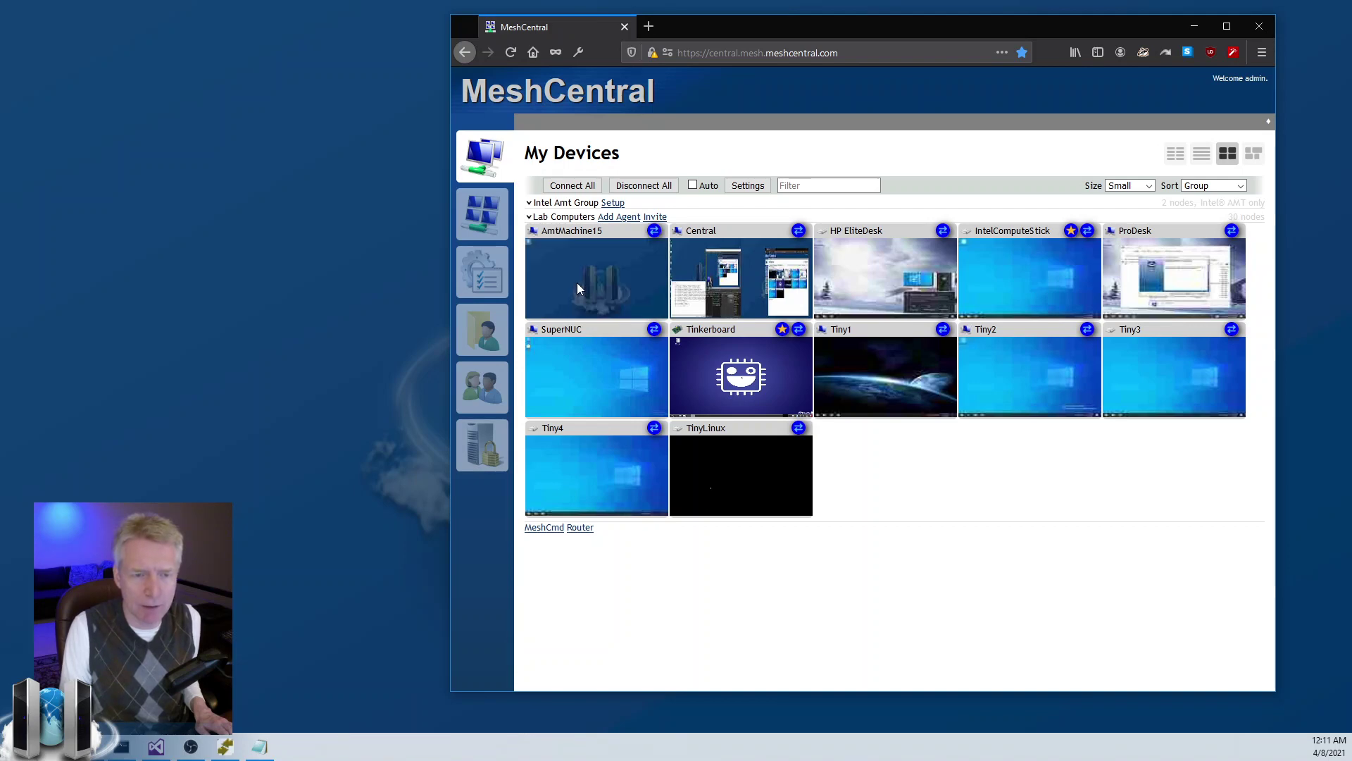
- Open AmtMachine15's remote desktop, launch and move File Explorer, then return to the grid
click(584, 234)
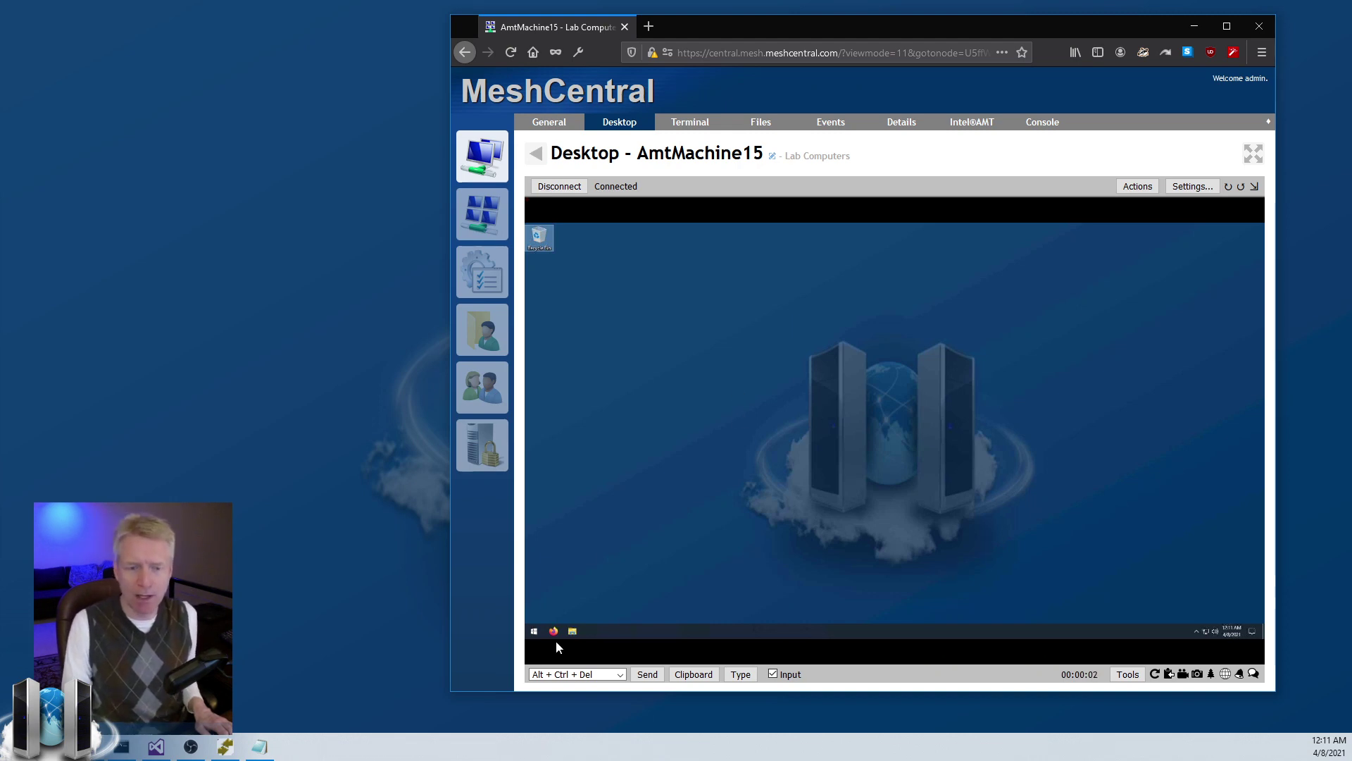
click(573, 632)
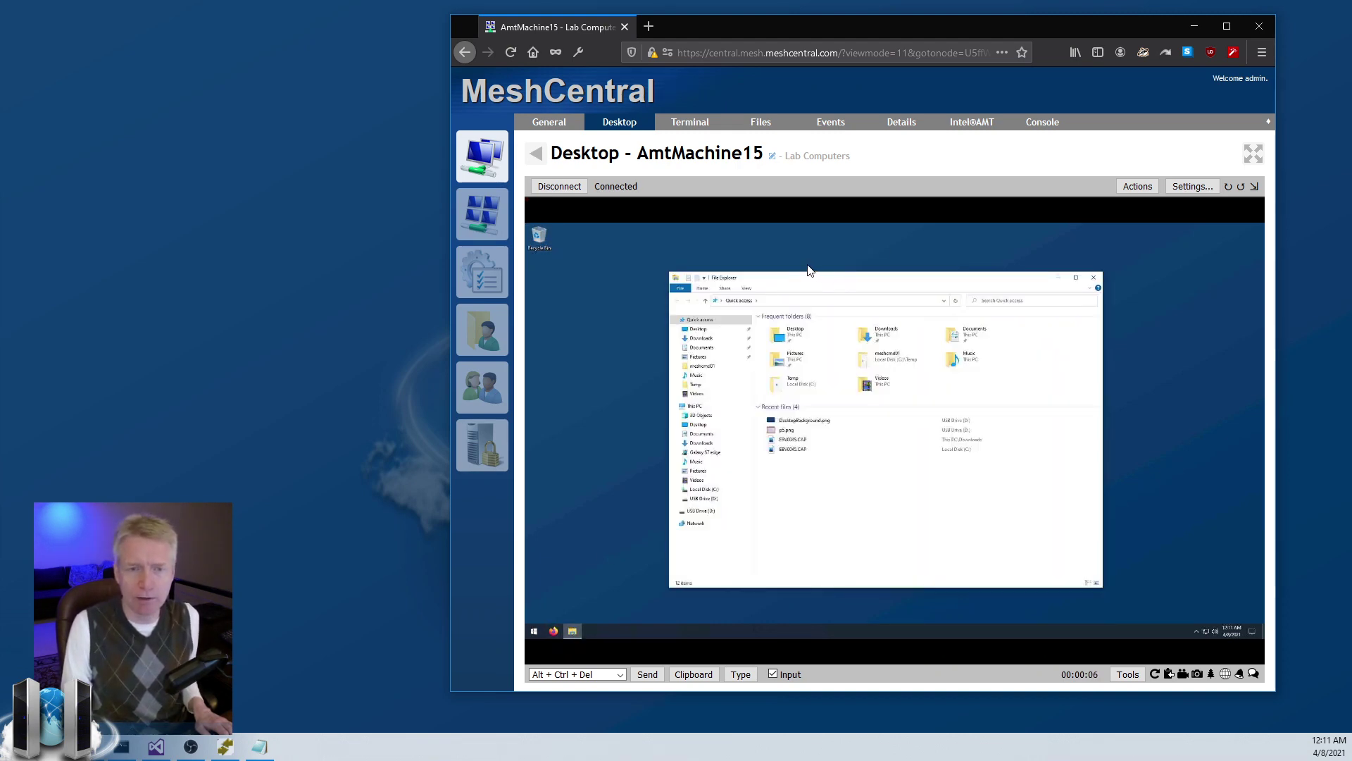
drag(810, 271, 829, 271)
click(537, 154)
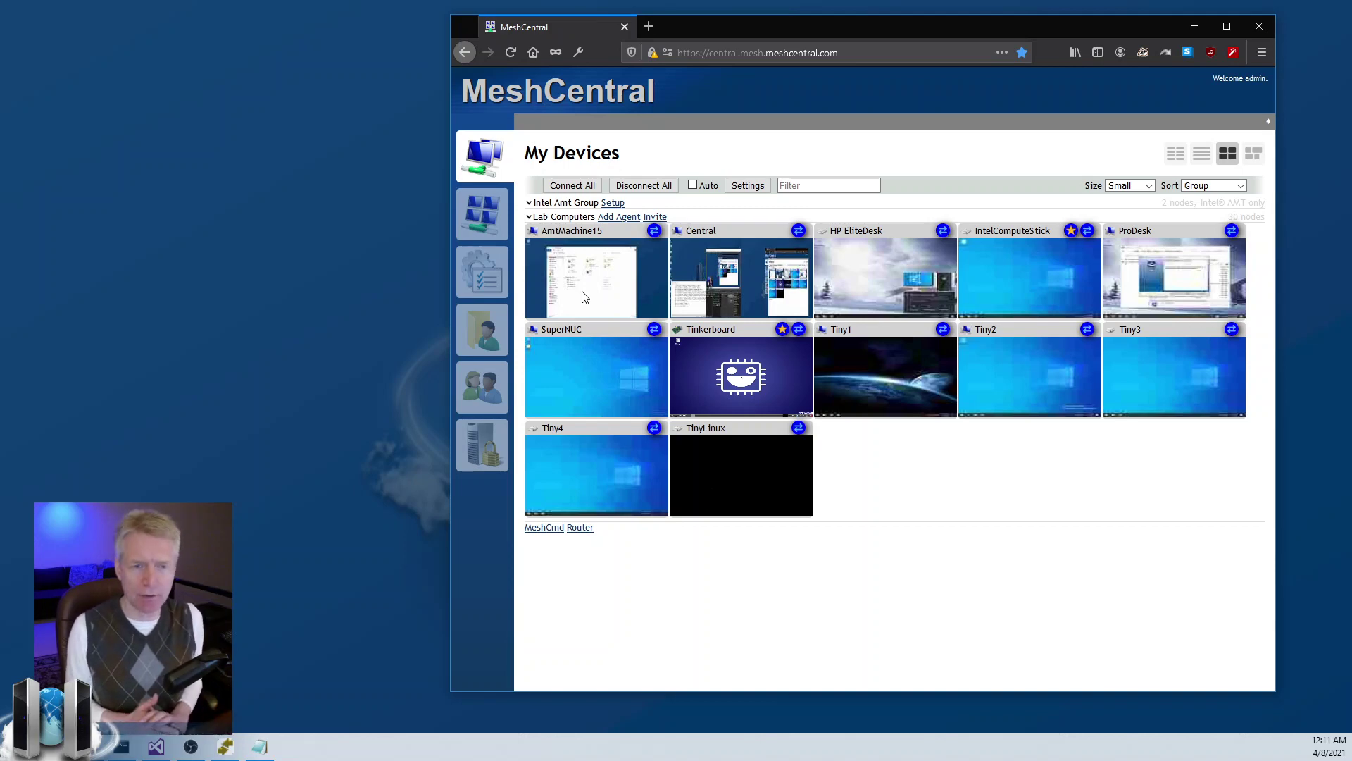
click(748, 186)
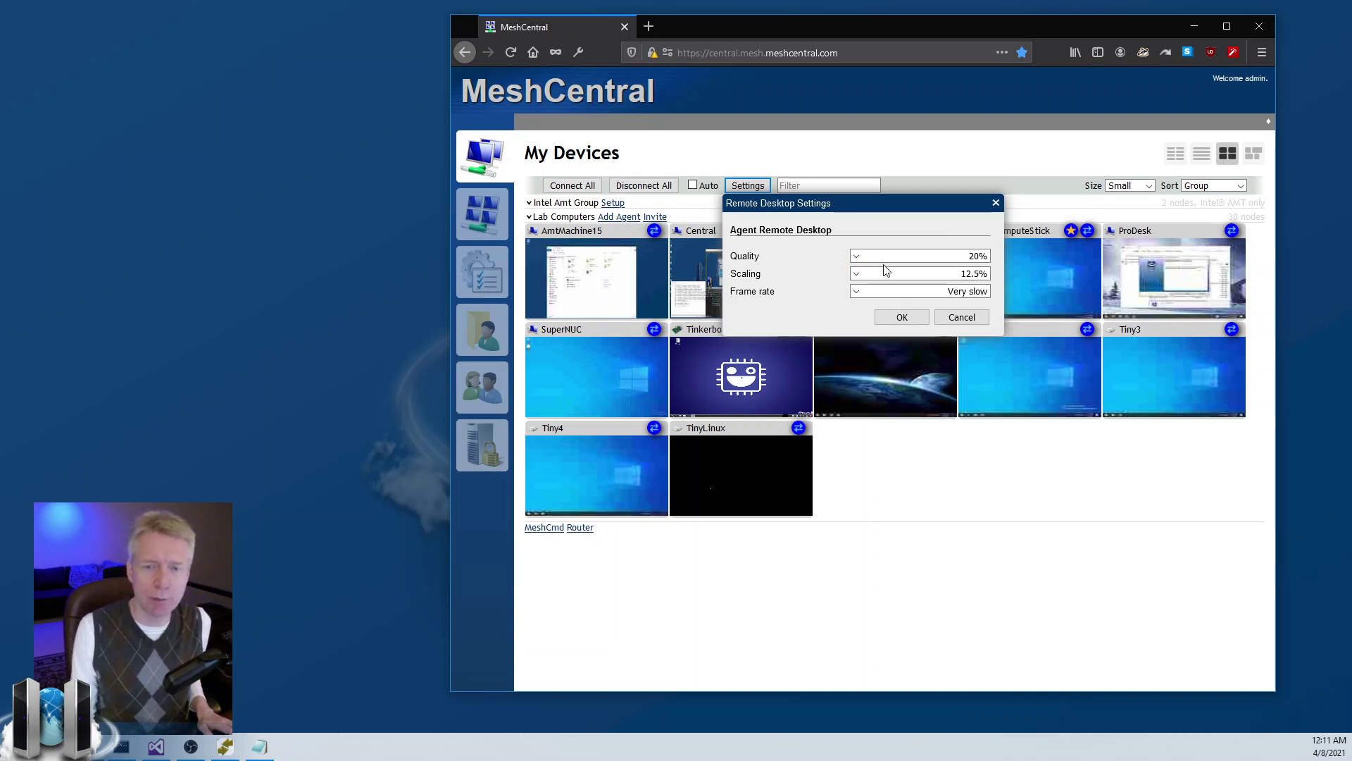
click(961, 317)
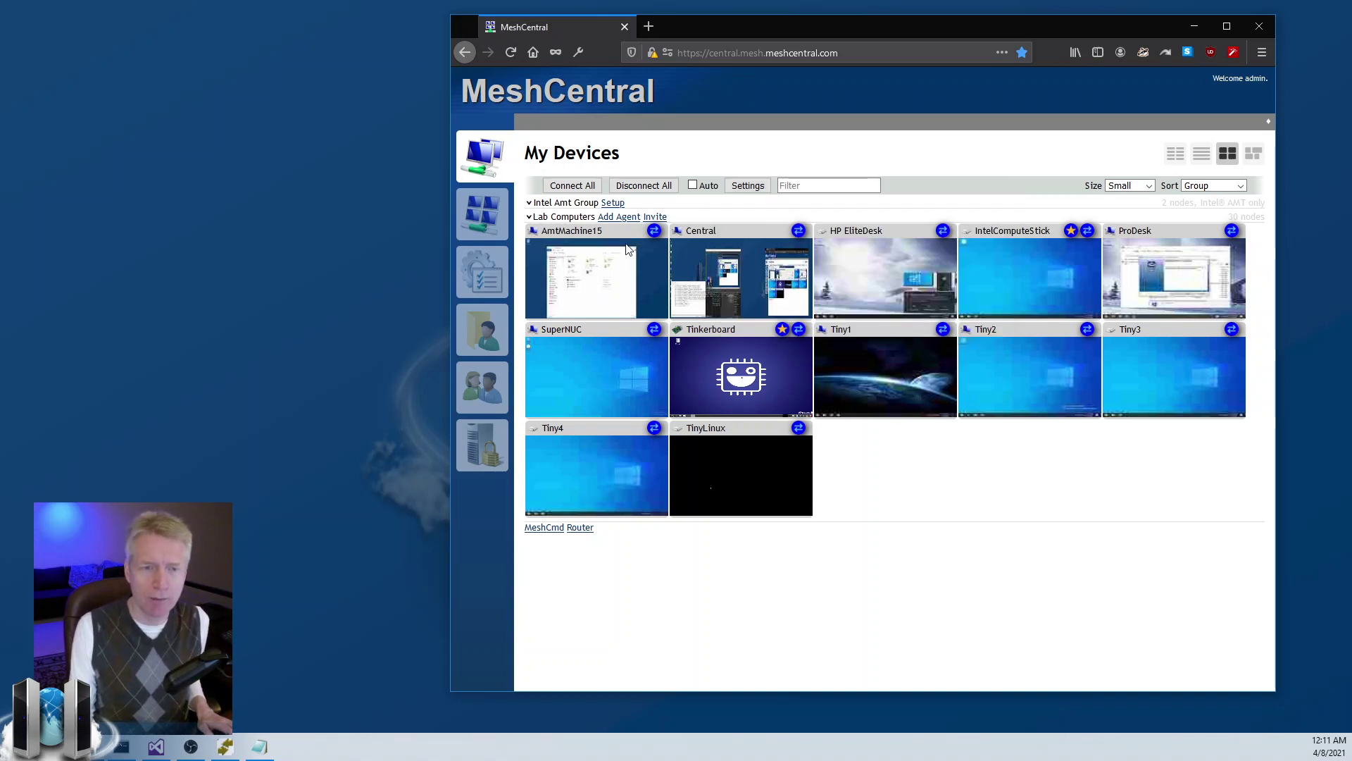
click(574, 235)
click(1192, 186)
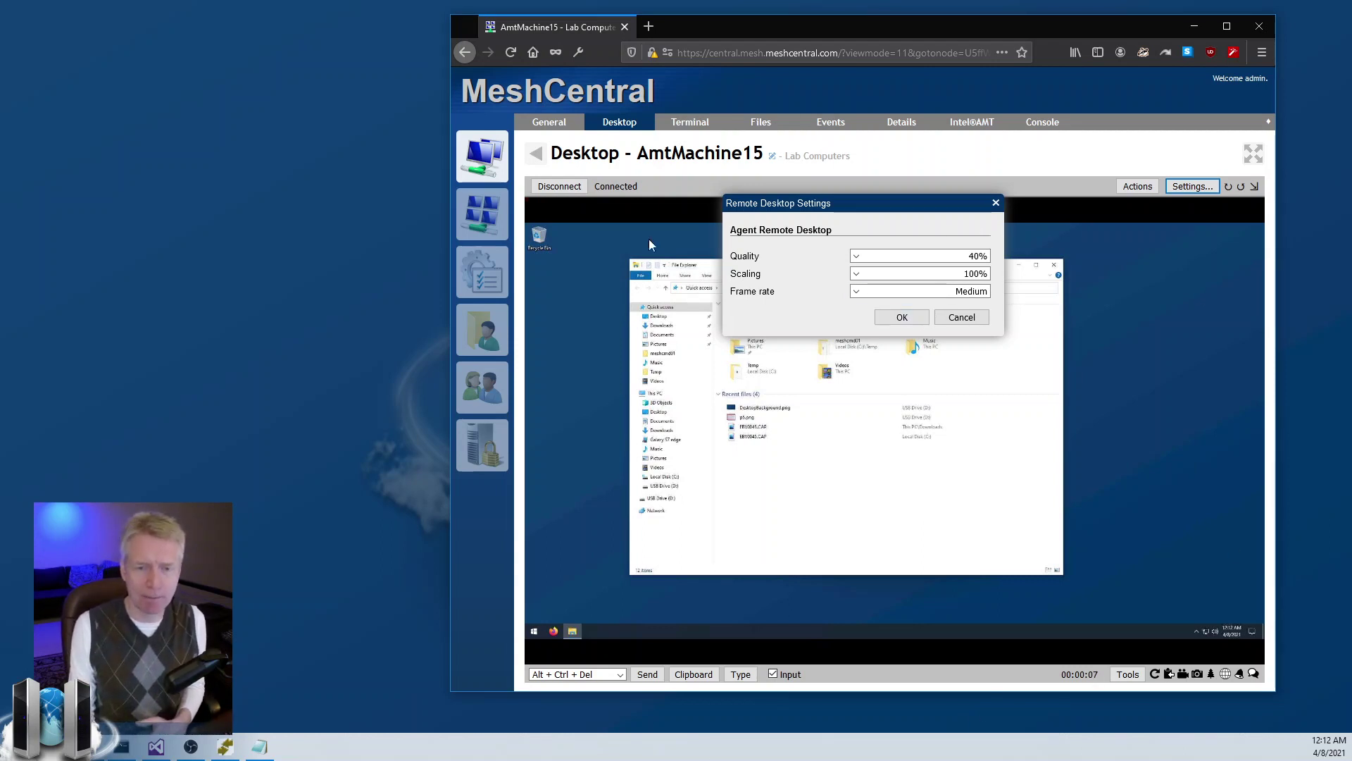
click(965, 321)
click(534, 155)
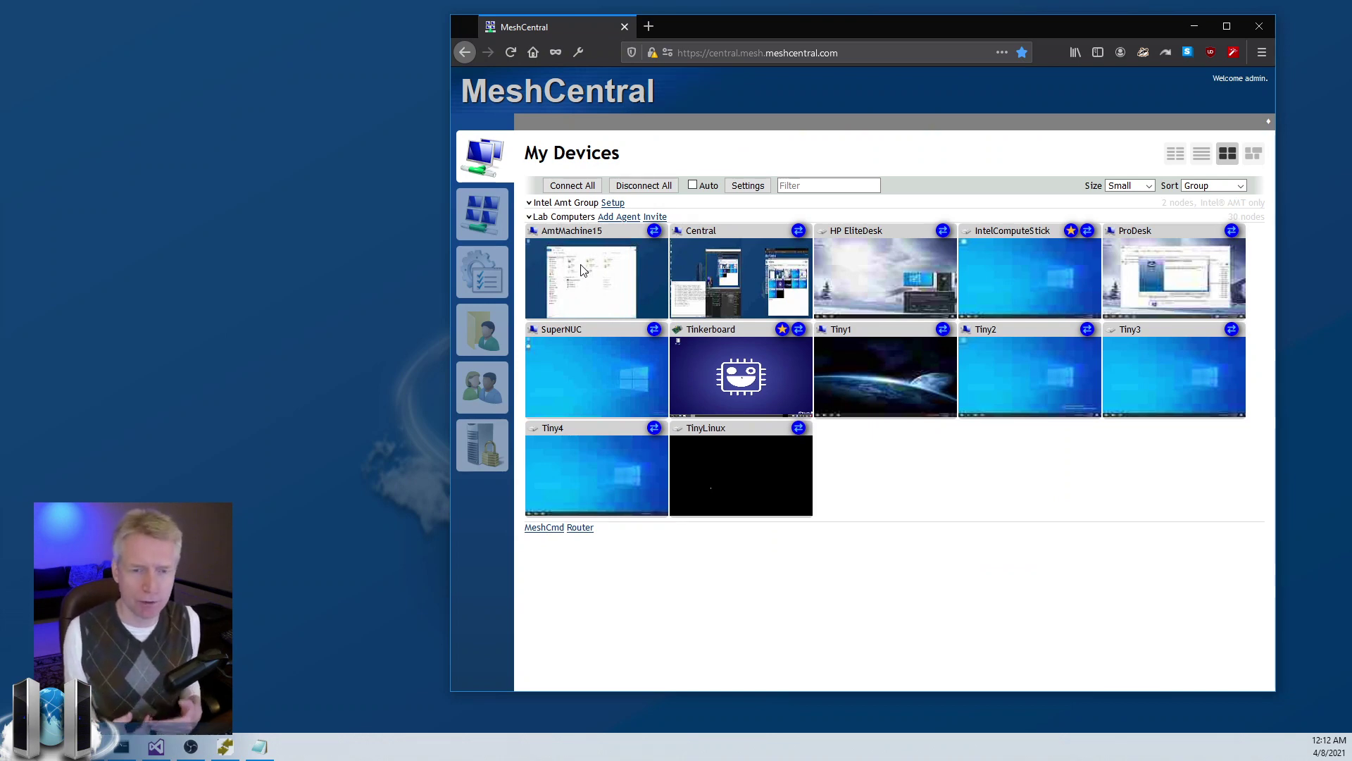
click(596, 238)
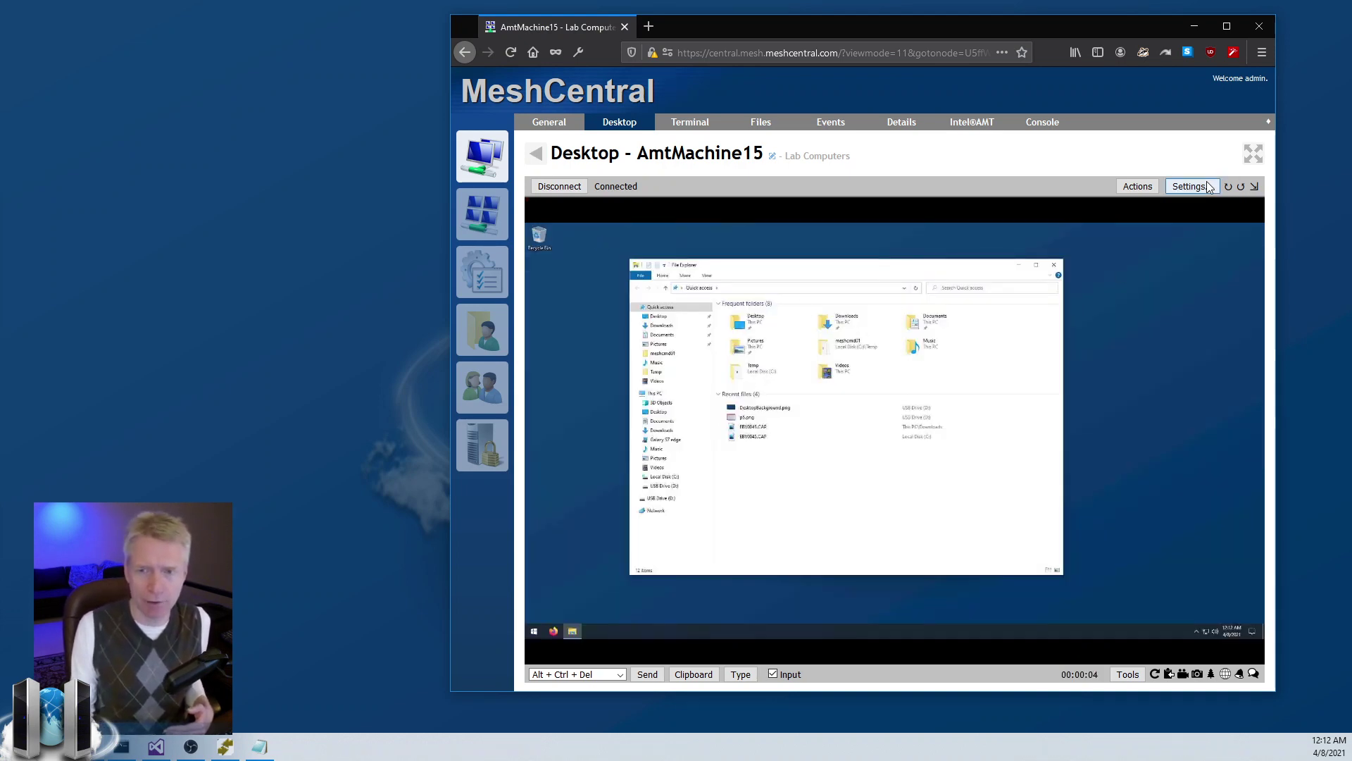
- Review the thumbnail settings, keeping 12.5% scaling and Very slow frame rate, then close them
click(535, 154)
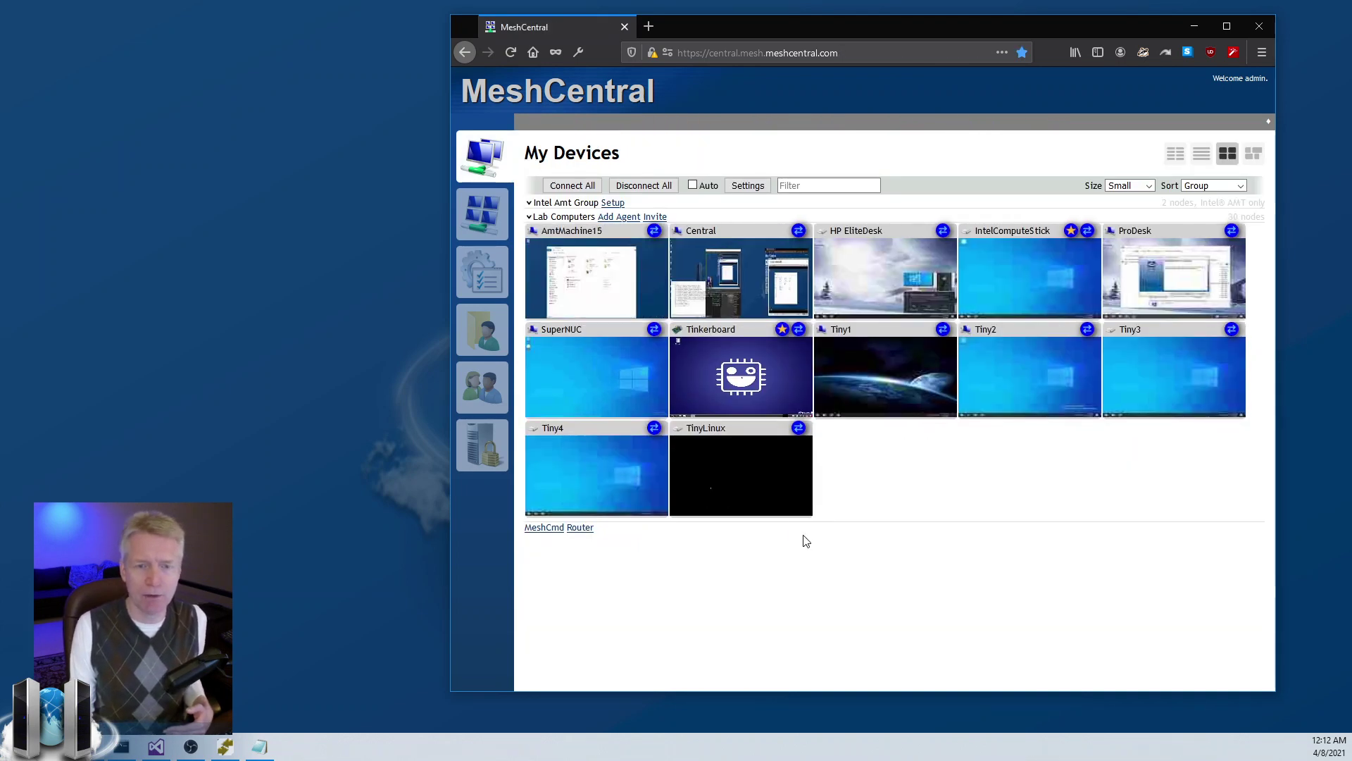
click(746, 190)
click(925, 277)
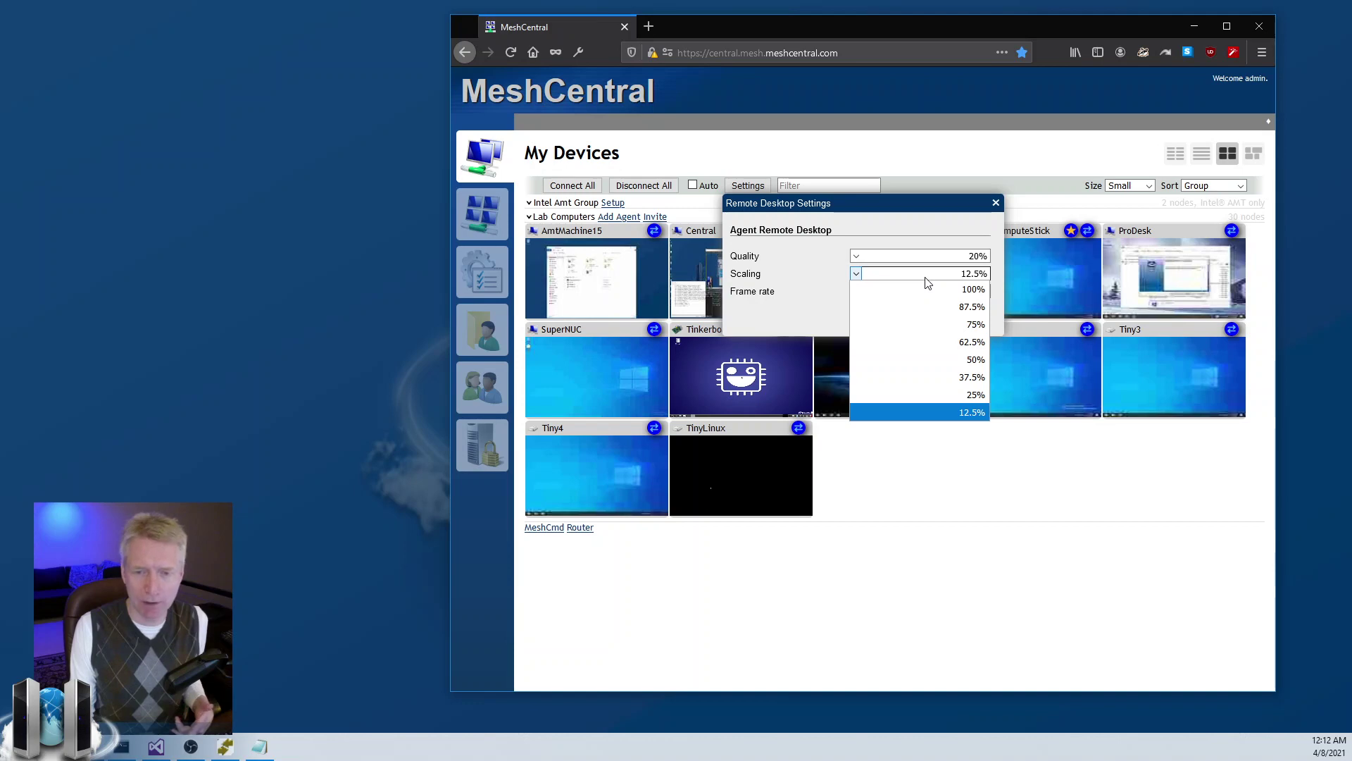
click(940, 412)
click(891, 291)
click(892, 292)
click(892, 292)
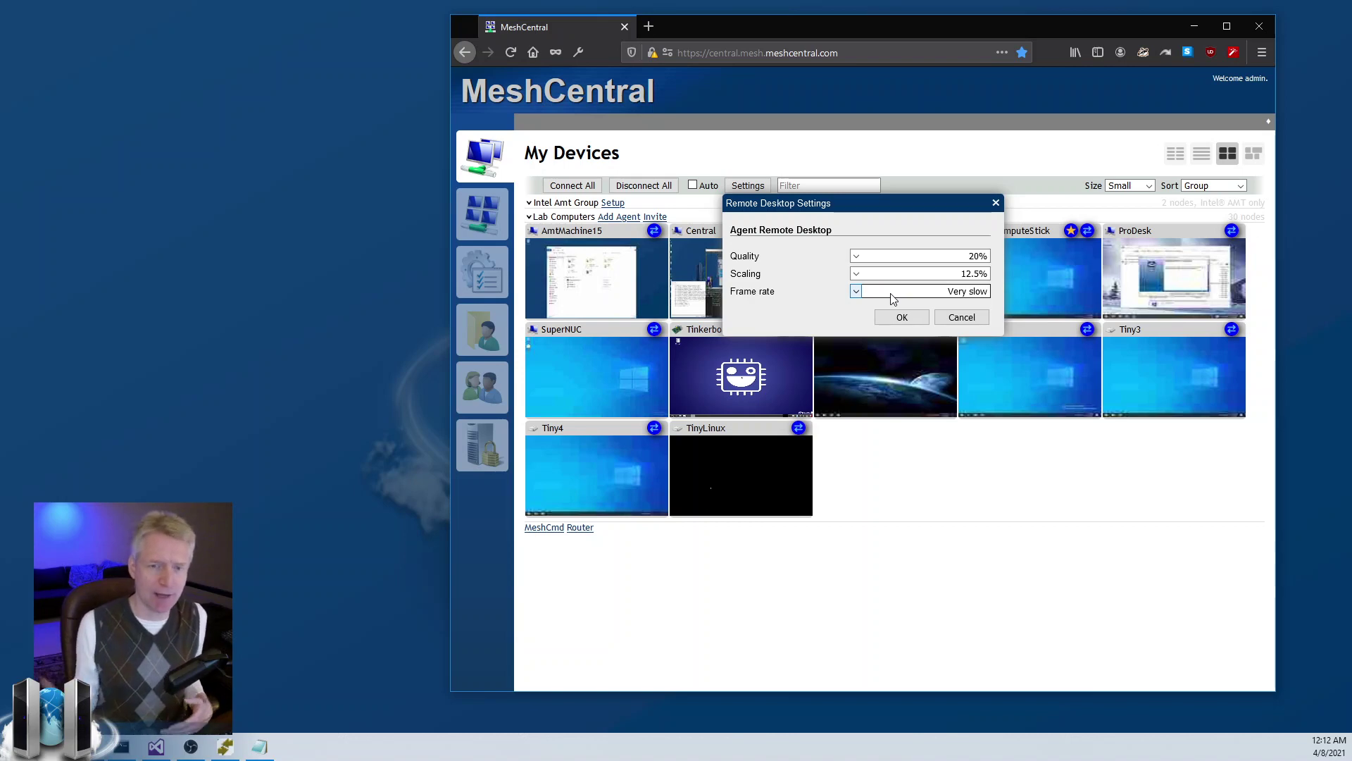
click(956, 316)
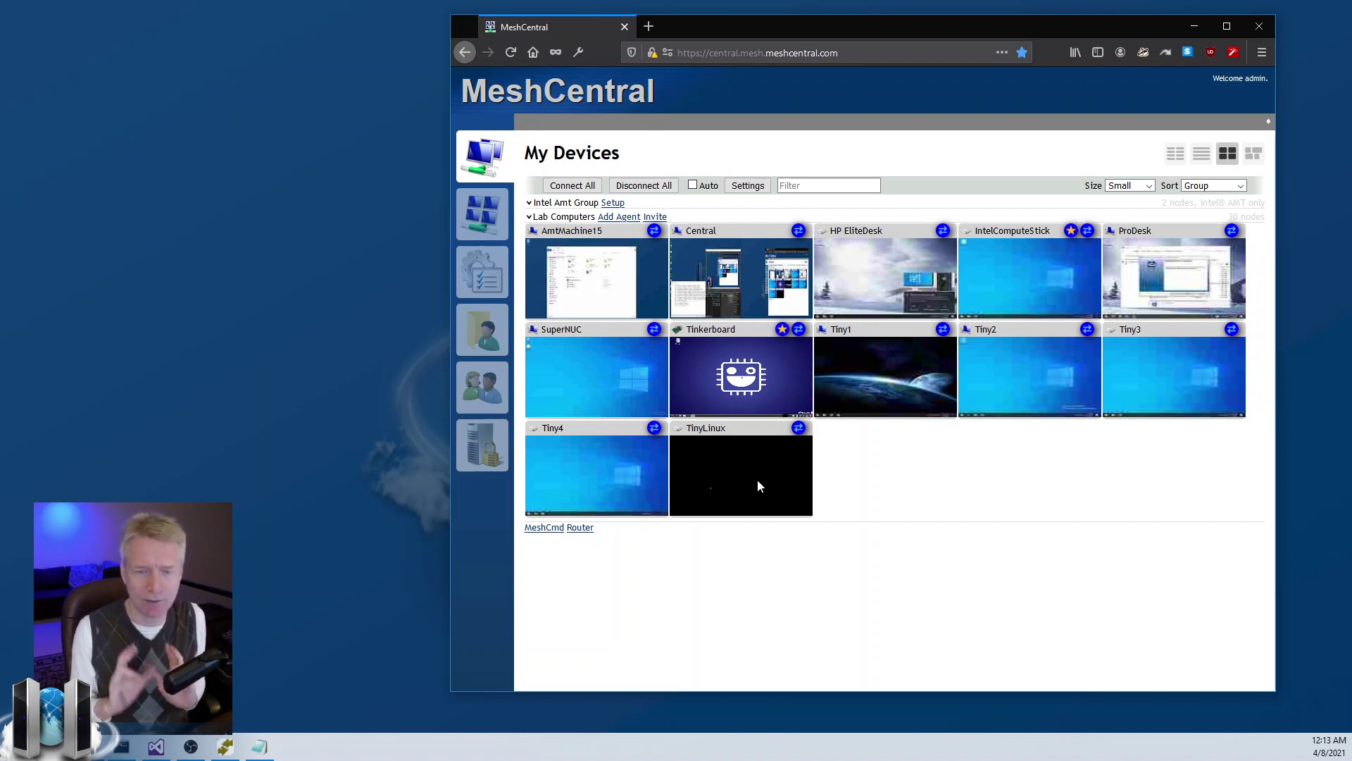
- Try the compact flowing layout and Medium and Large thumbnail sizes, ending on Medium
click(1253, 155)
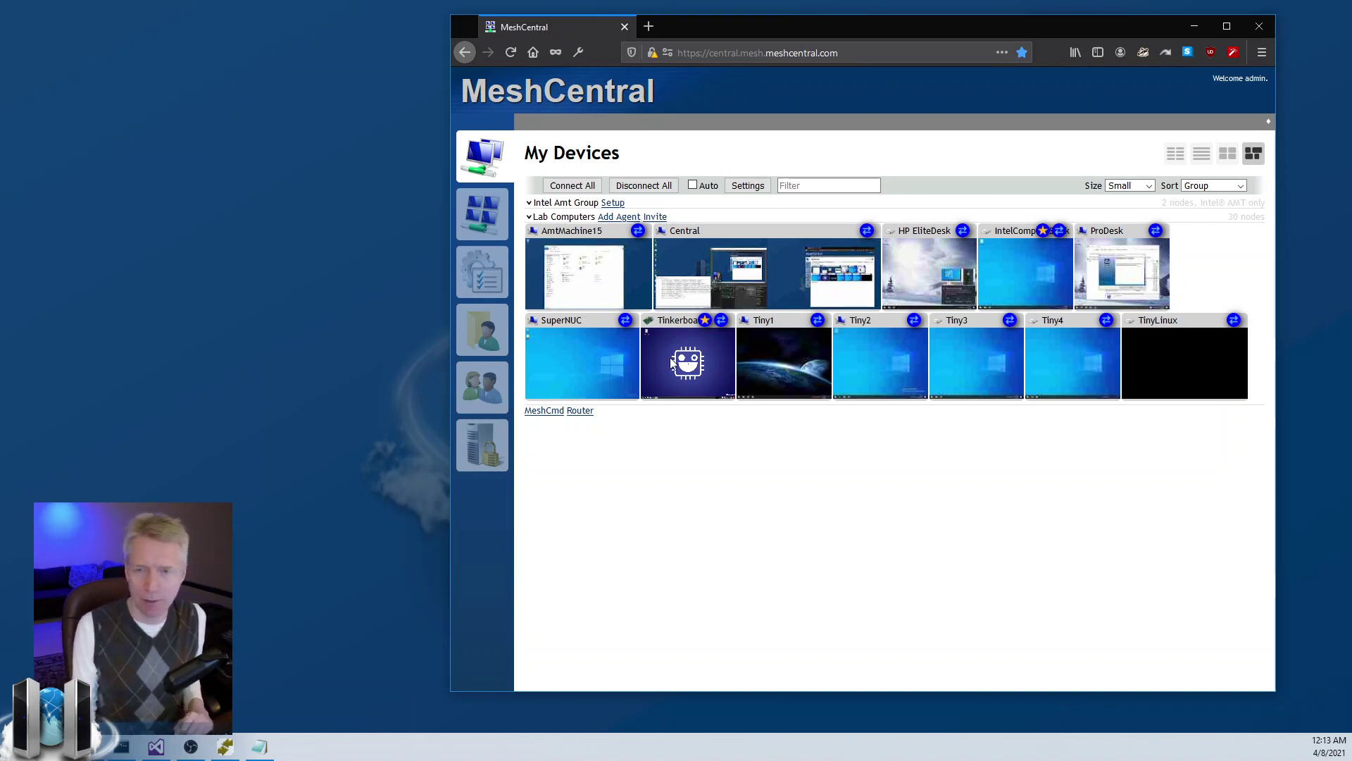
click(1127, 186)
click(1125, 219)
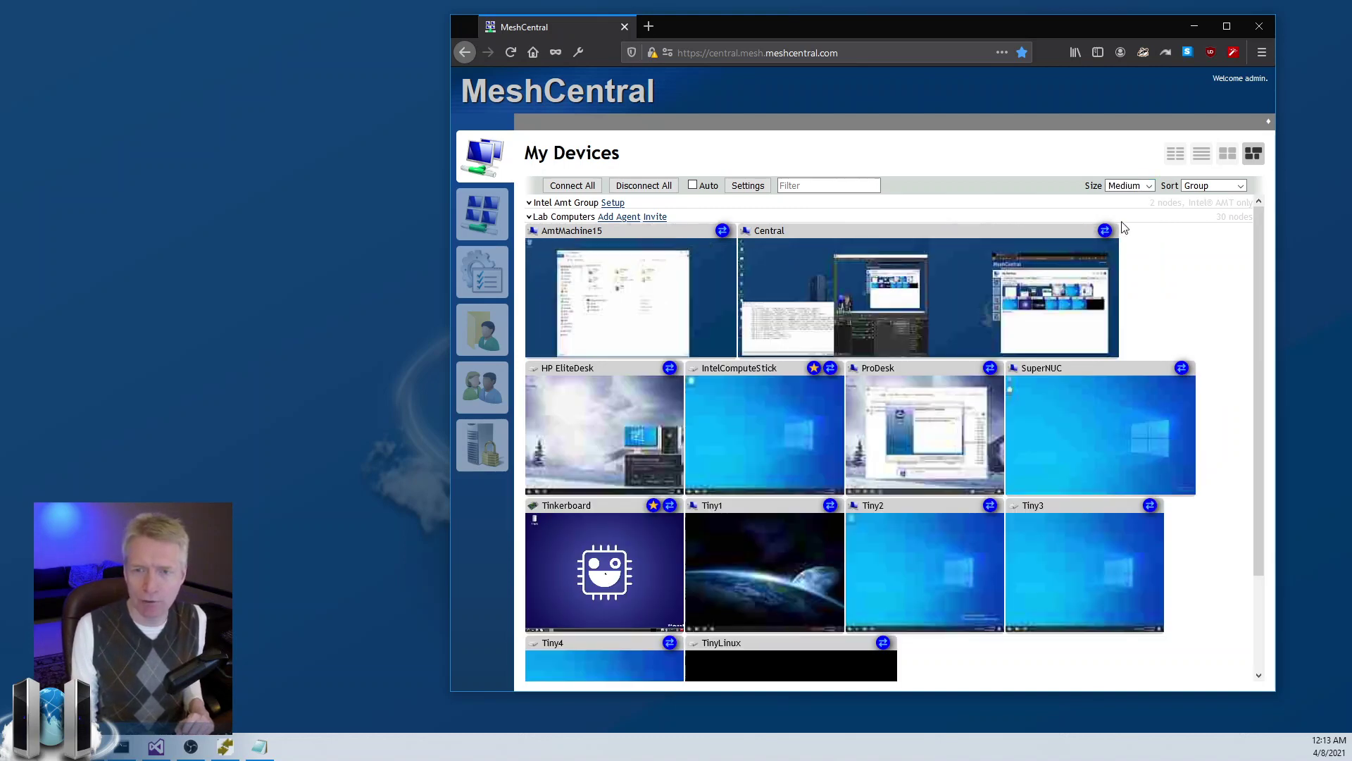
click(1127, 186)
click(1130, 235)
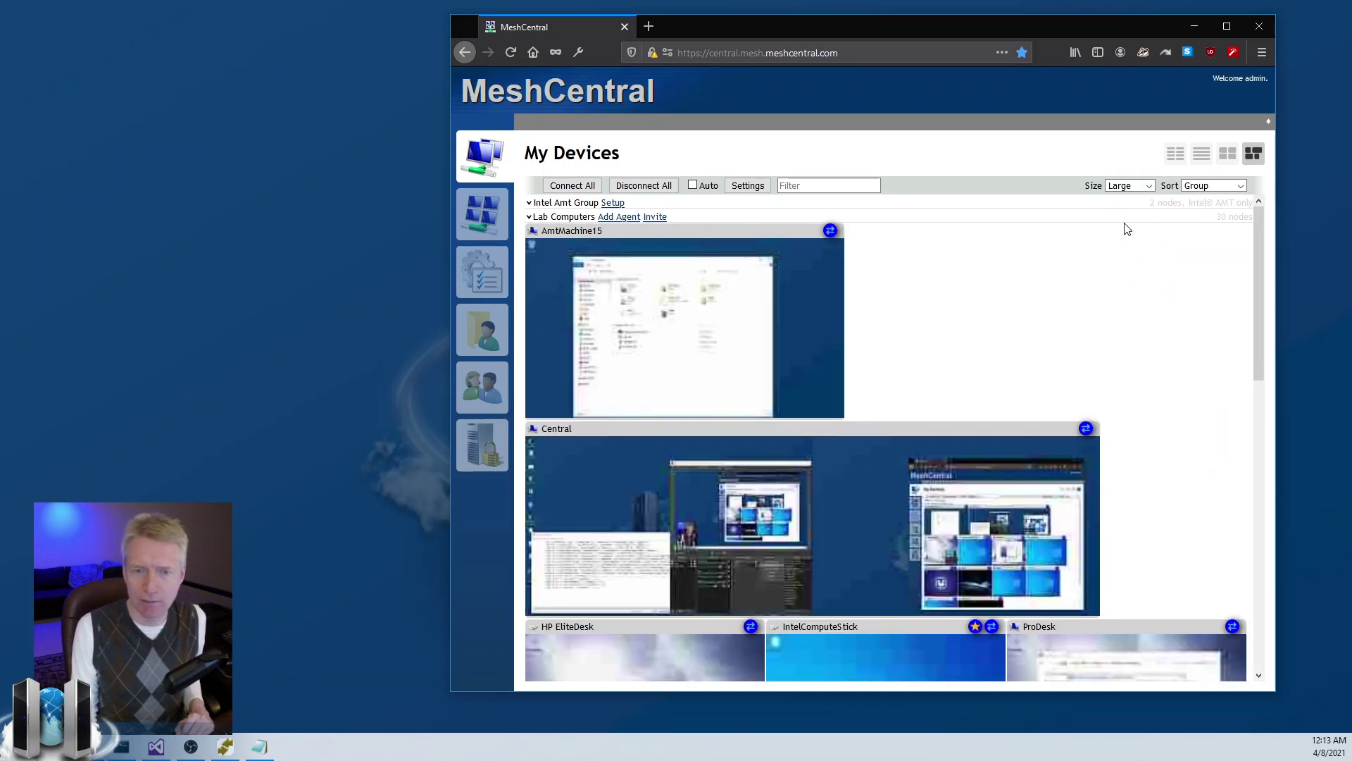
click(1125, 189)
click(1126, 218)
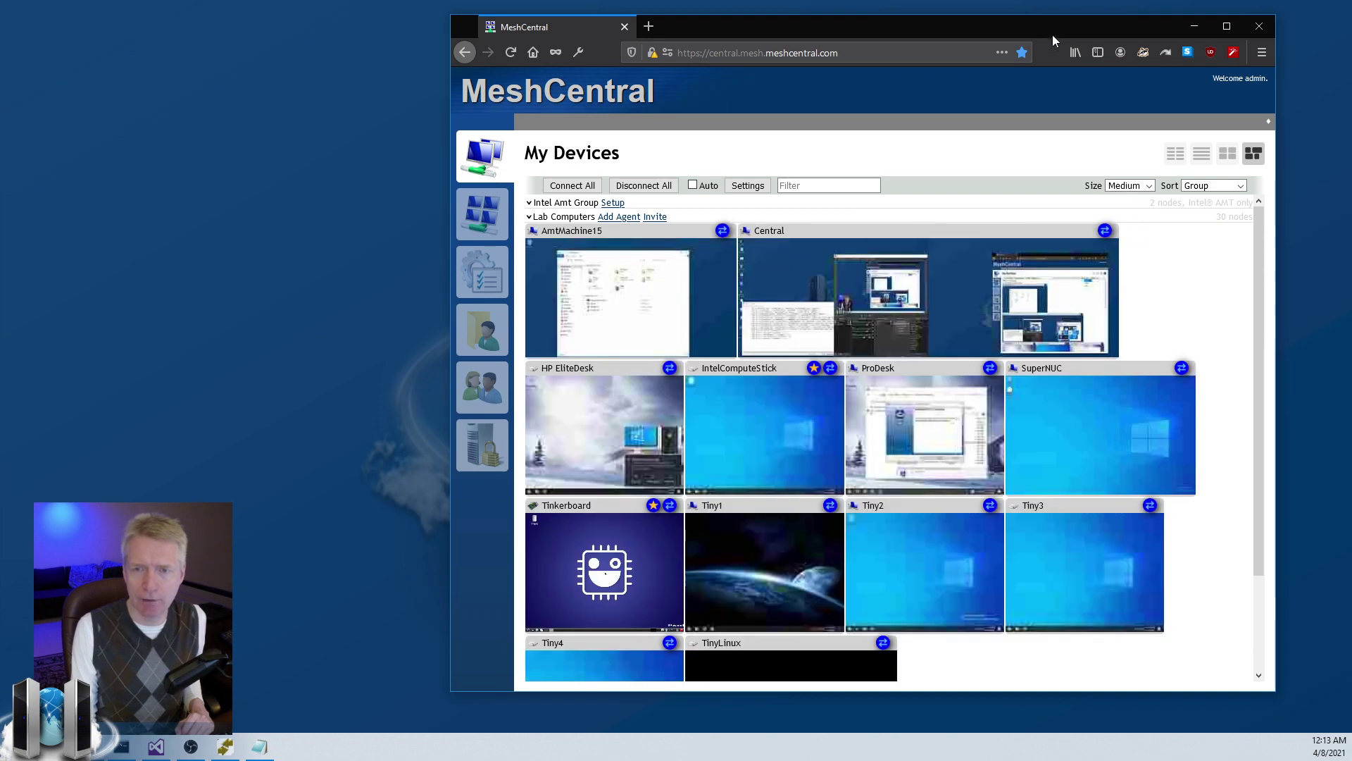
- Widen the browser window and switch to the uniform four-column desktop grid
mouse_move(1061, 32)
mouse_down()
mouse_move(891, 11)
mouse_move(859, 41)
mouse_up()
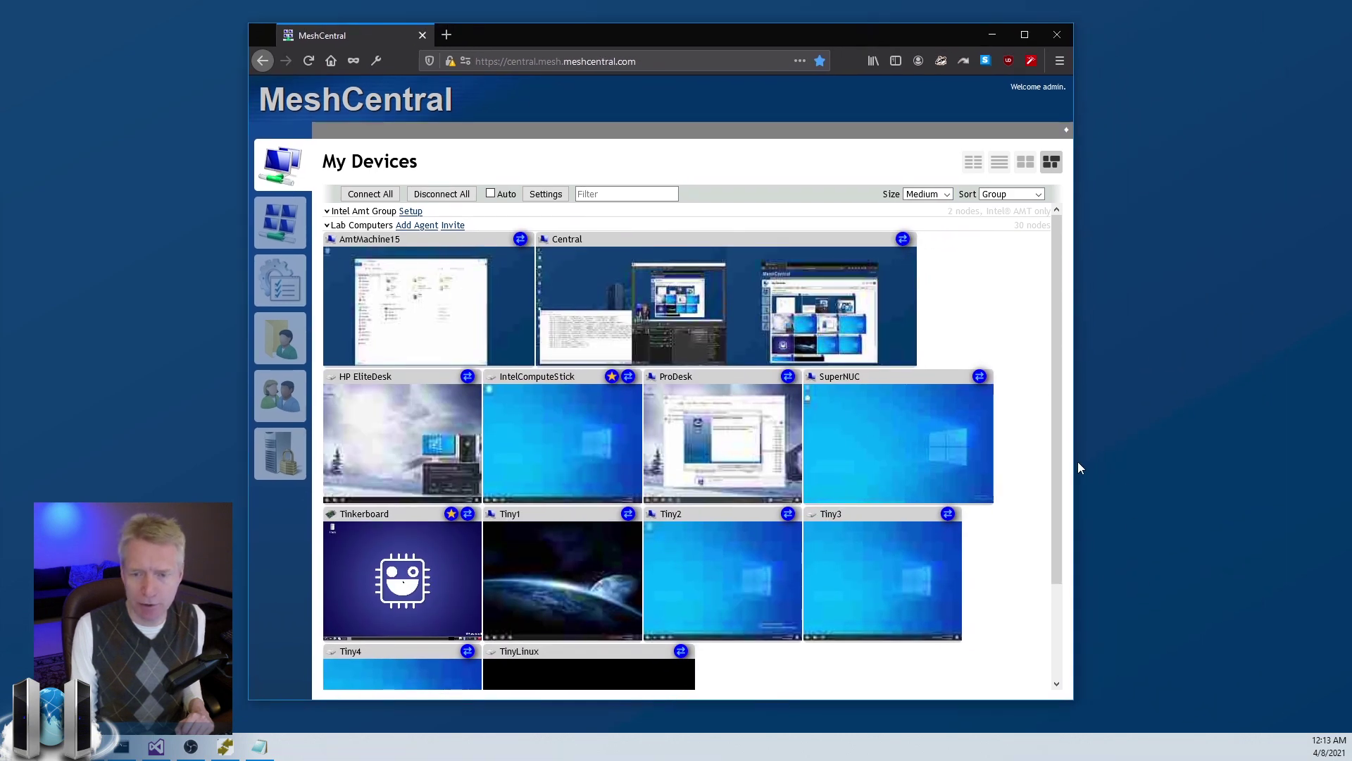
drag(1073, 462, 1303, 453)
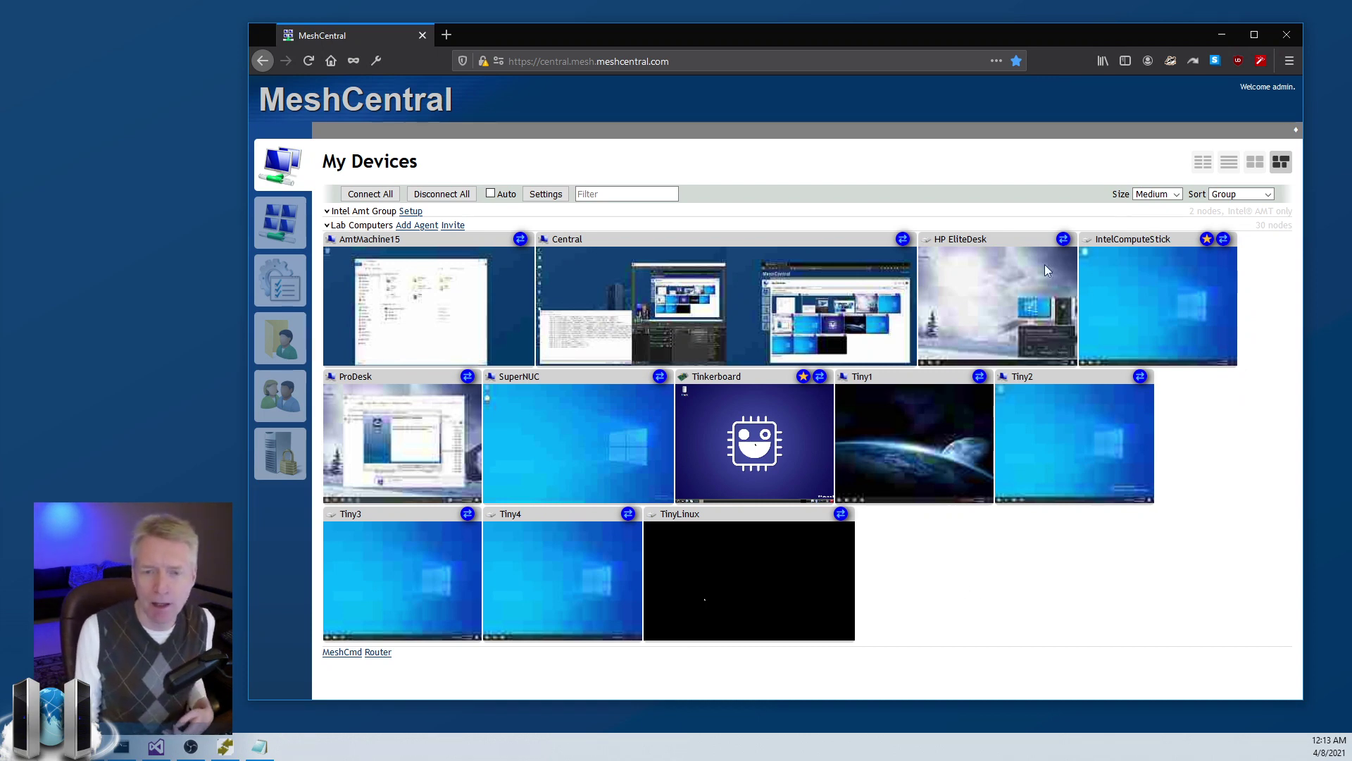
click(1255, 162)
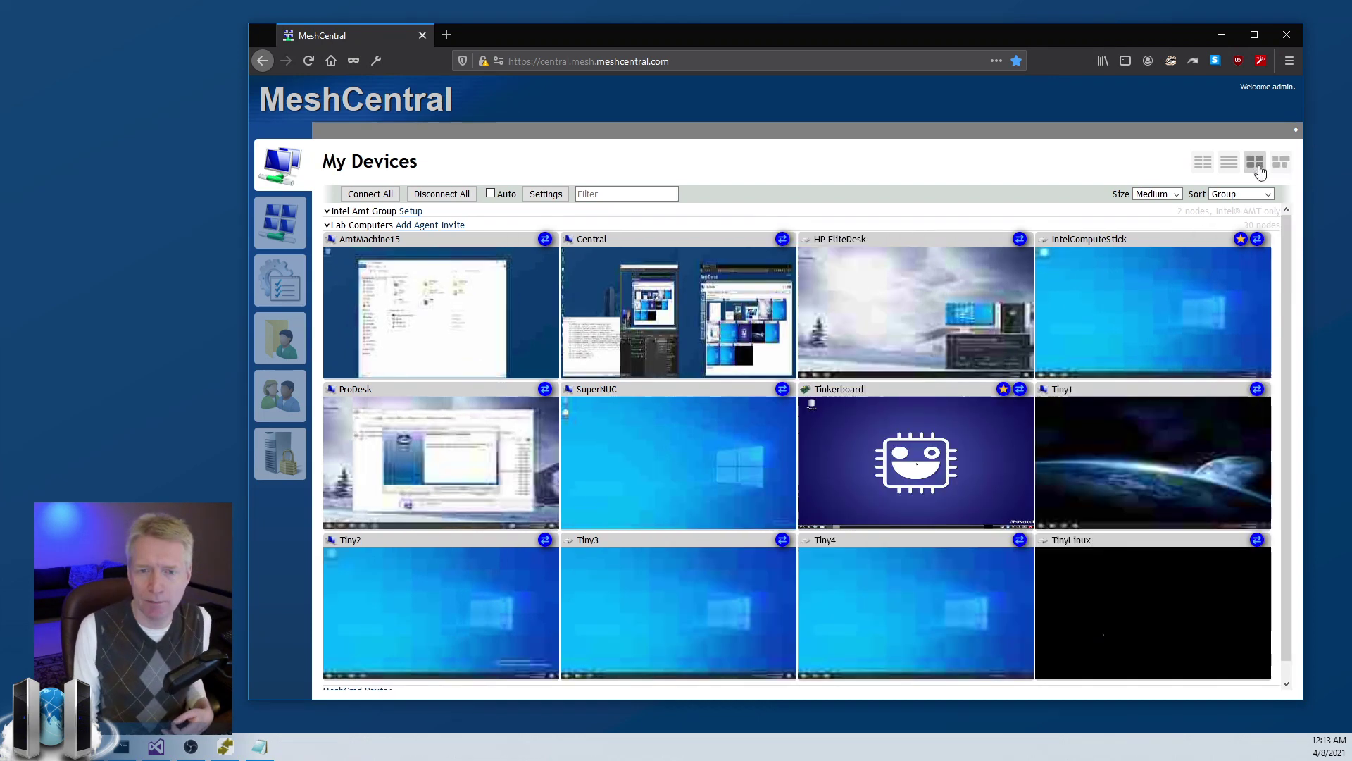
scroll(997, 467, down, 1)
scroll(998, 467, up, 1)
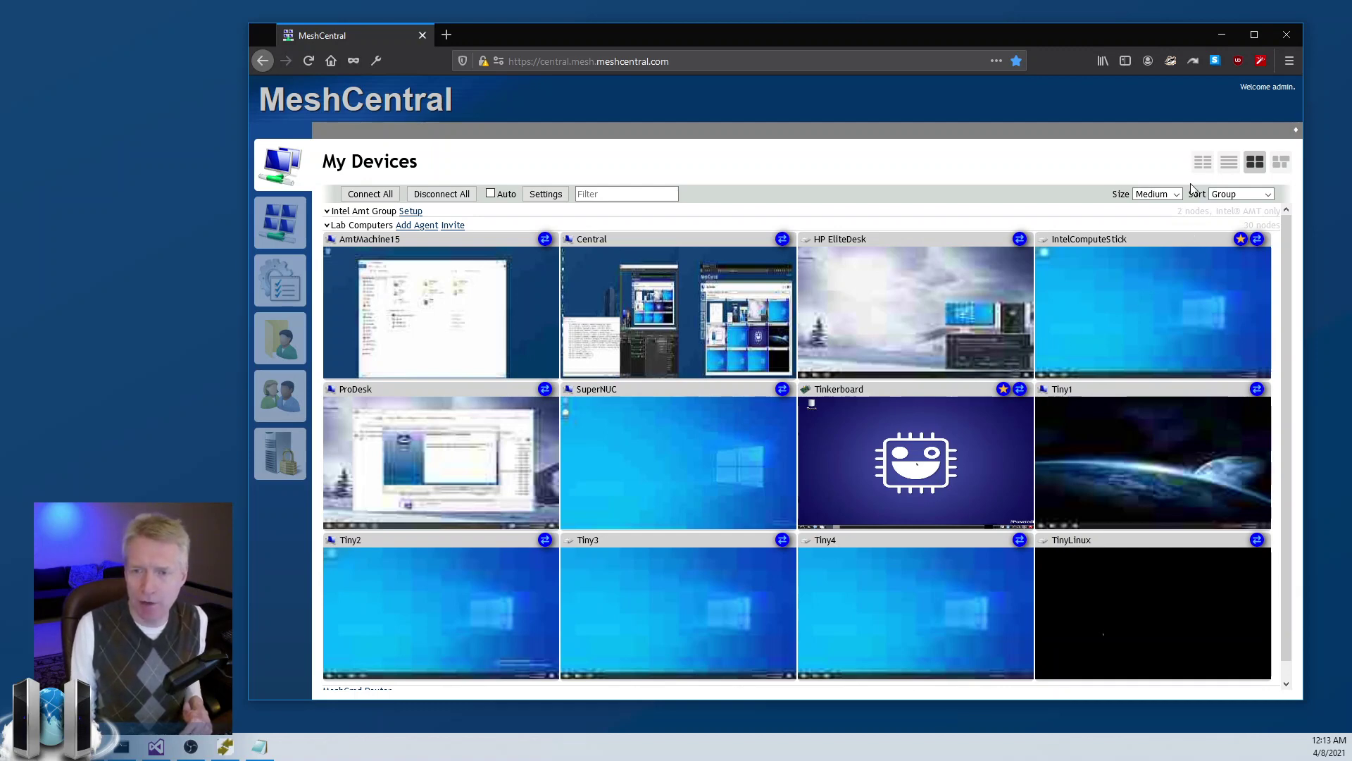
- In the detailed device list, tick Tiny2, SuperNUC and Central alongside AmtMachine15
click(1203, 163)
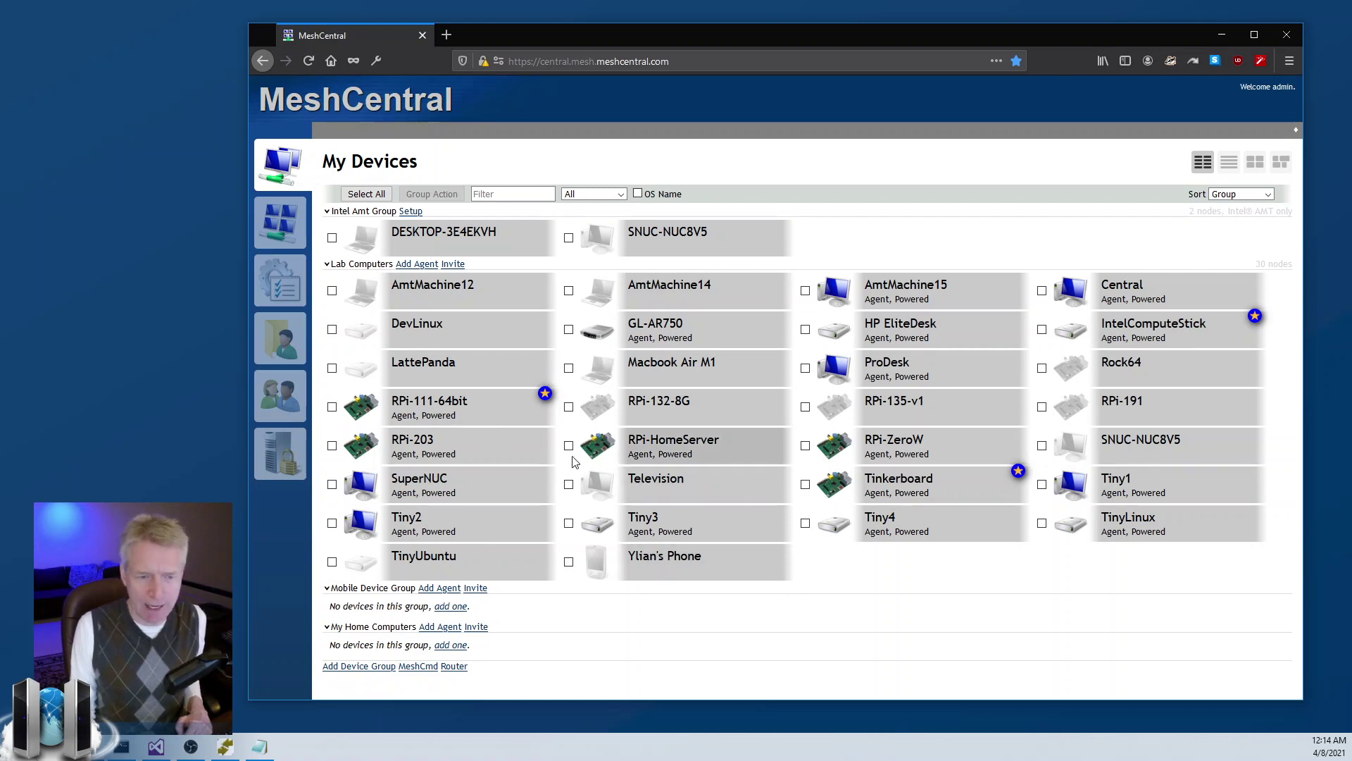
click(332, 523)
click(331, 484)
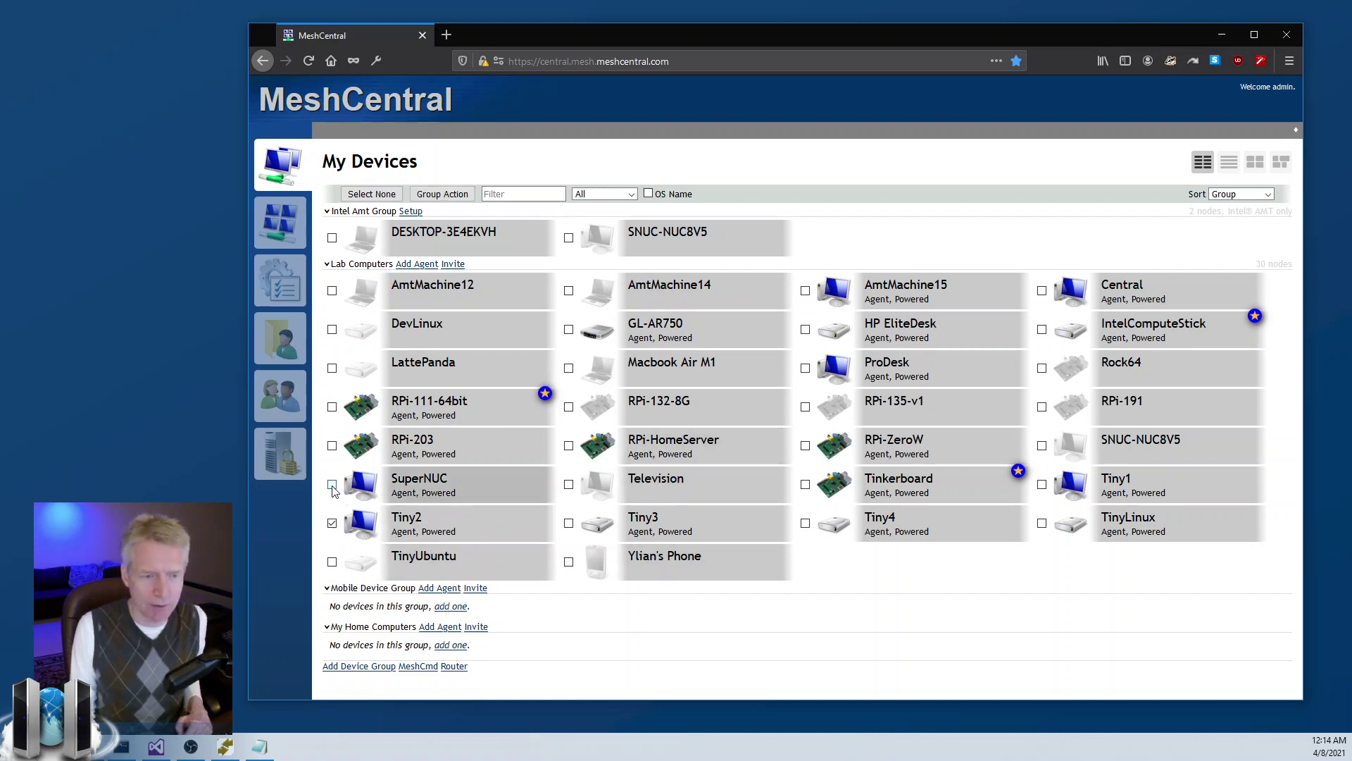
click(1042, 291)
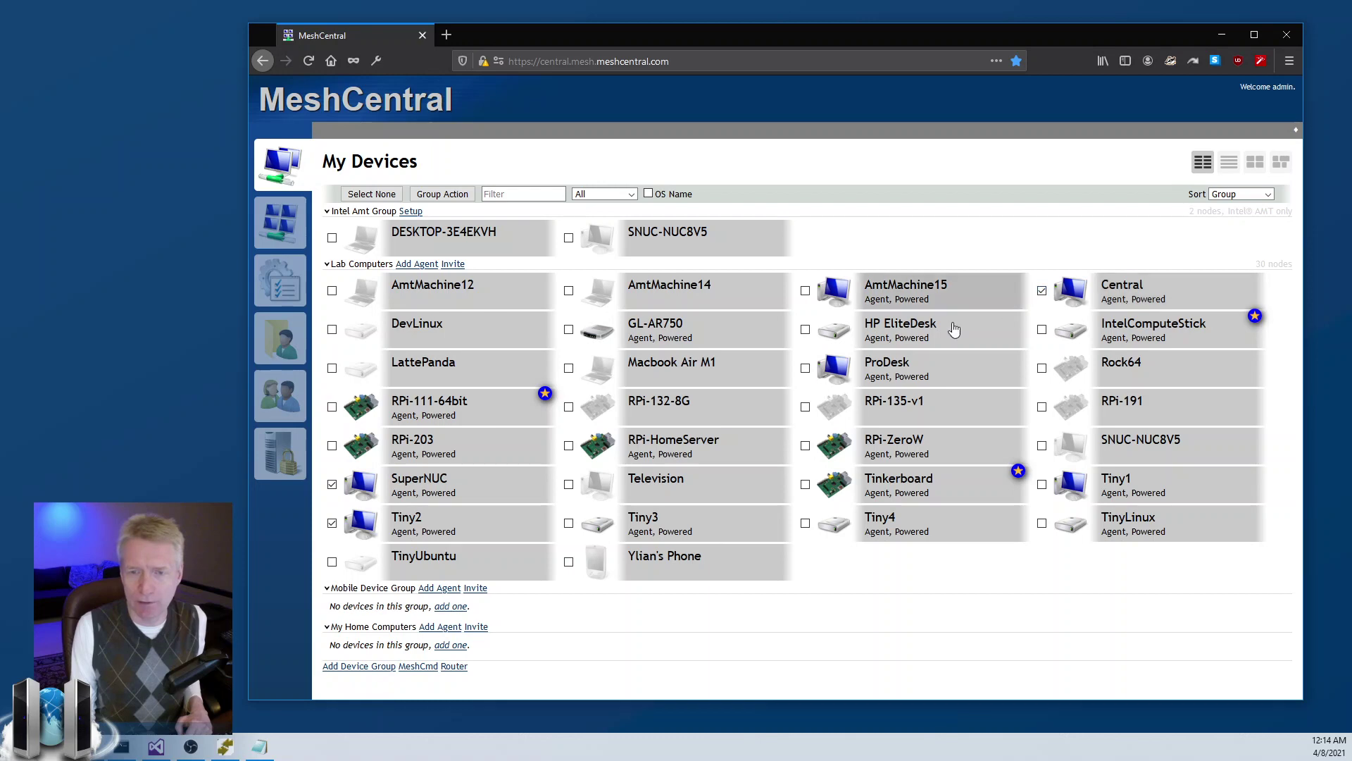
- Show and connect the four selected desktops, trying the flowing layout before the uniform grid
click(1256, 164)
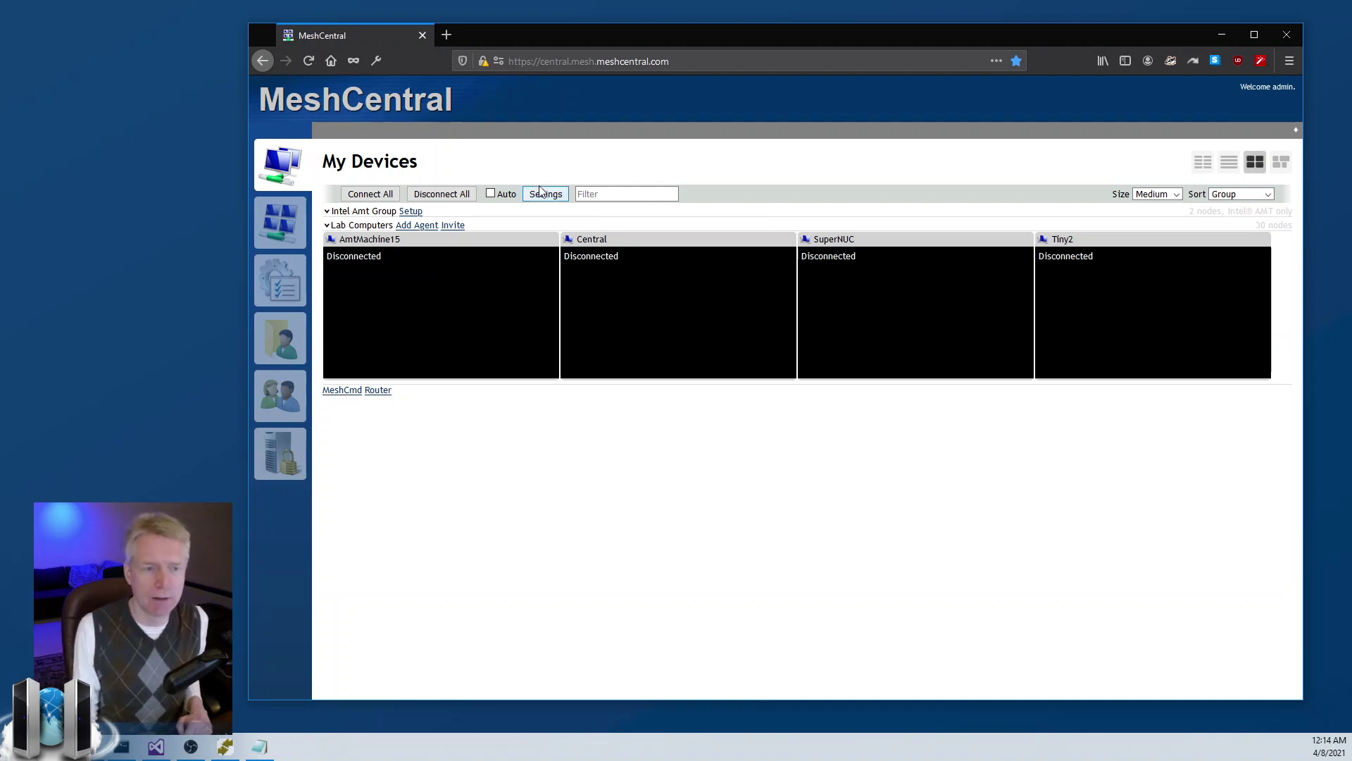
click(371, 195)
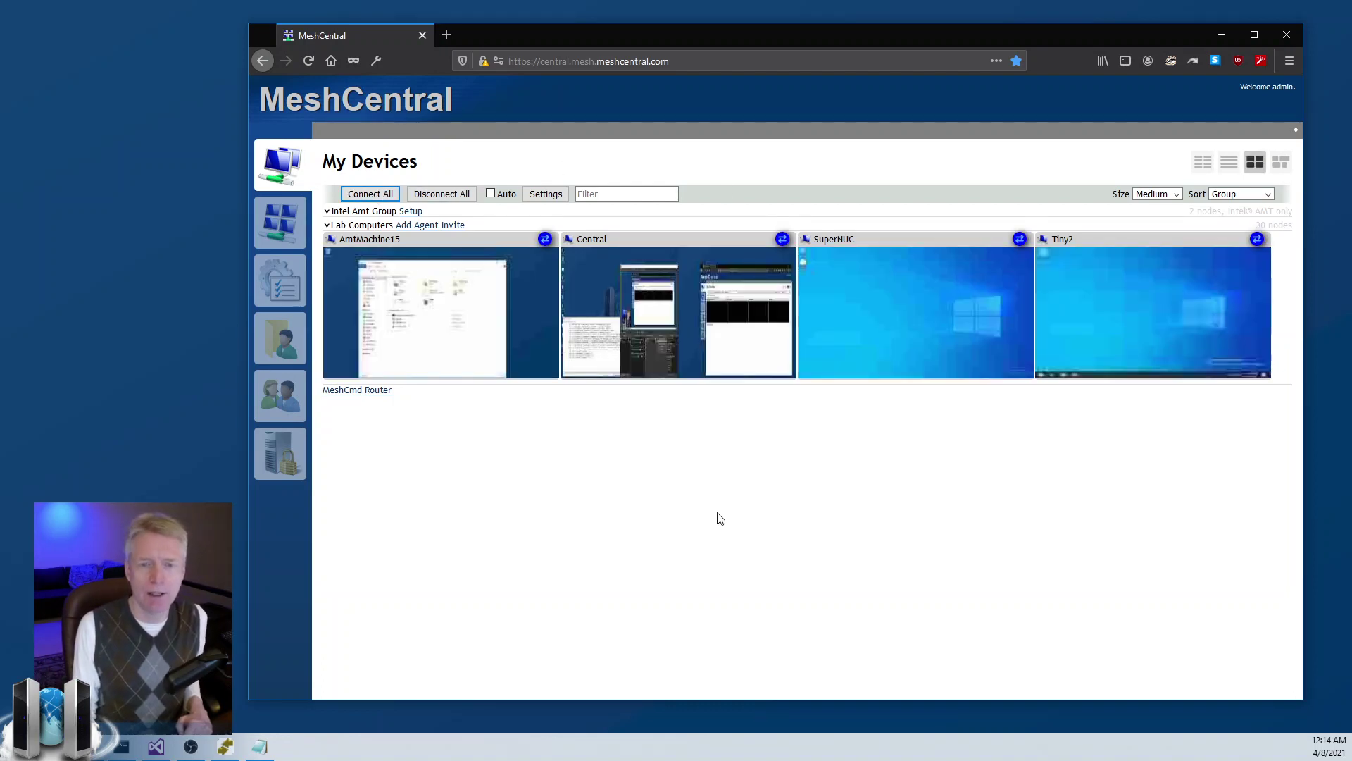
click(1280, 162)
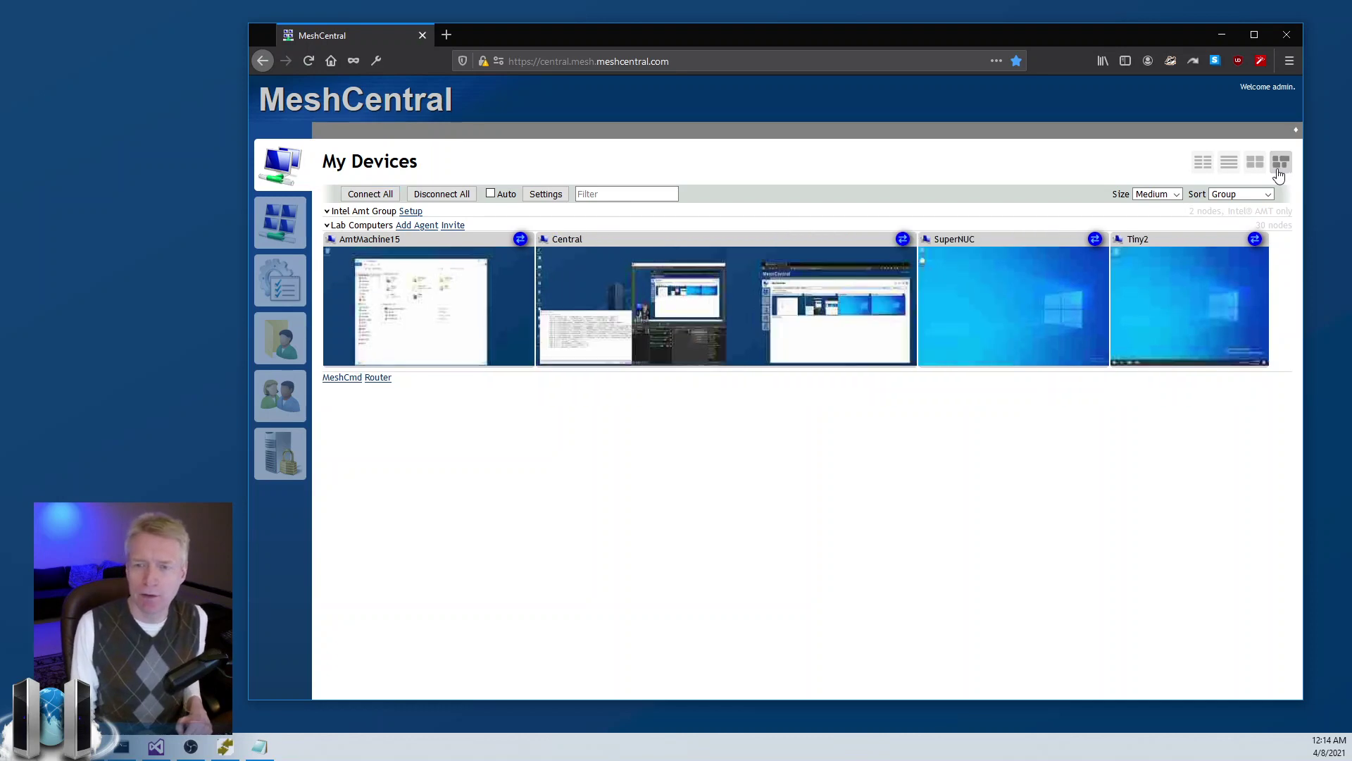
click(1252, 166)
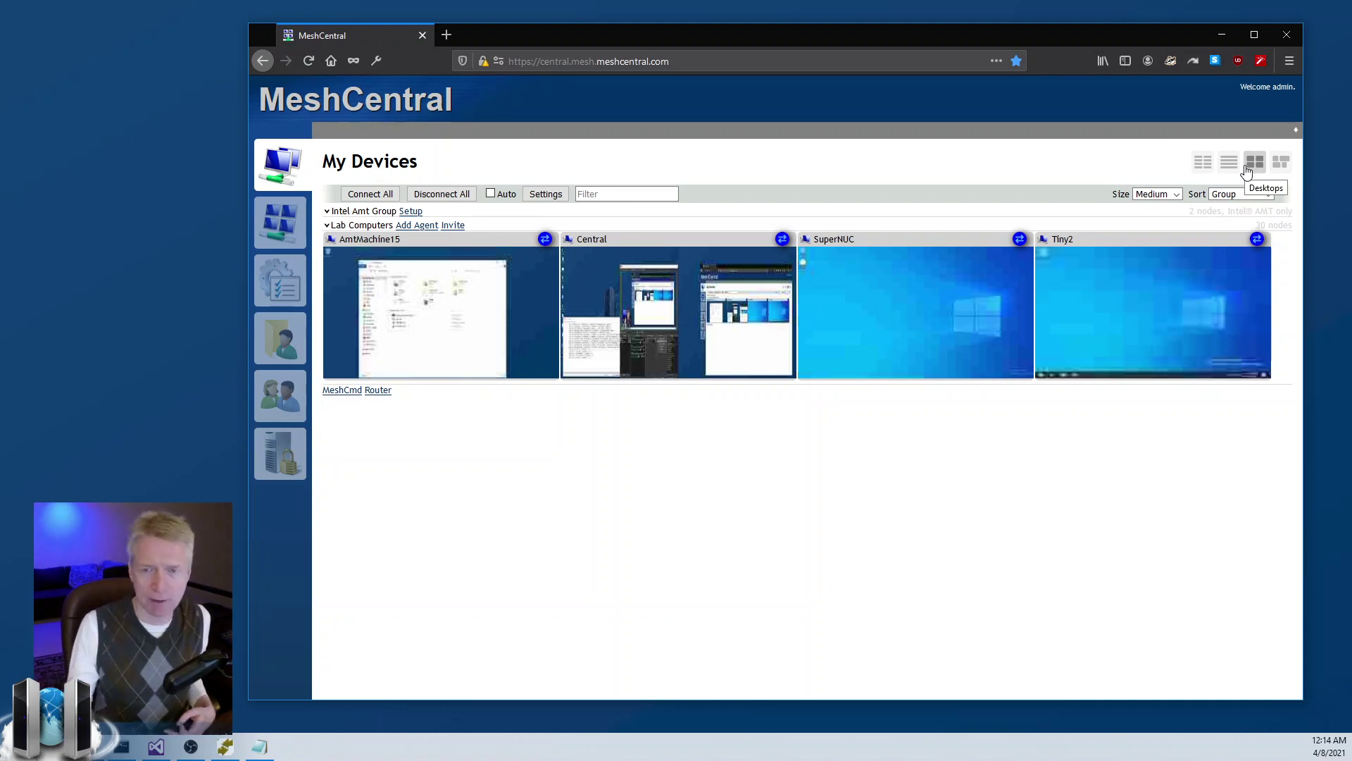
- Disconnect all four desktop tiles, reconnect Central and SuperNUC, then return to the device list
click(1159, 329)
click(969, 316)
click(676, 314)
click(451, 318)
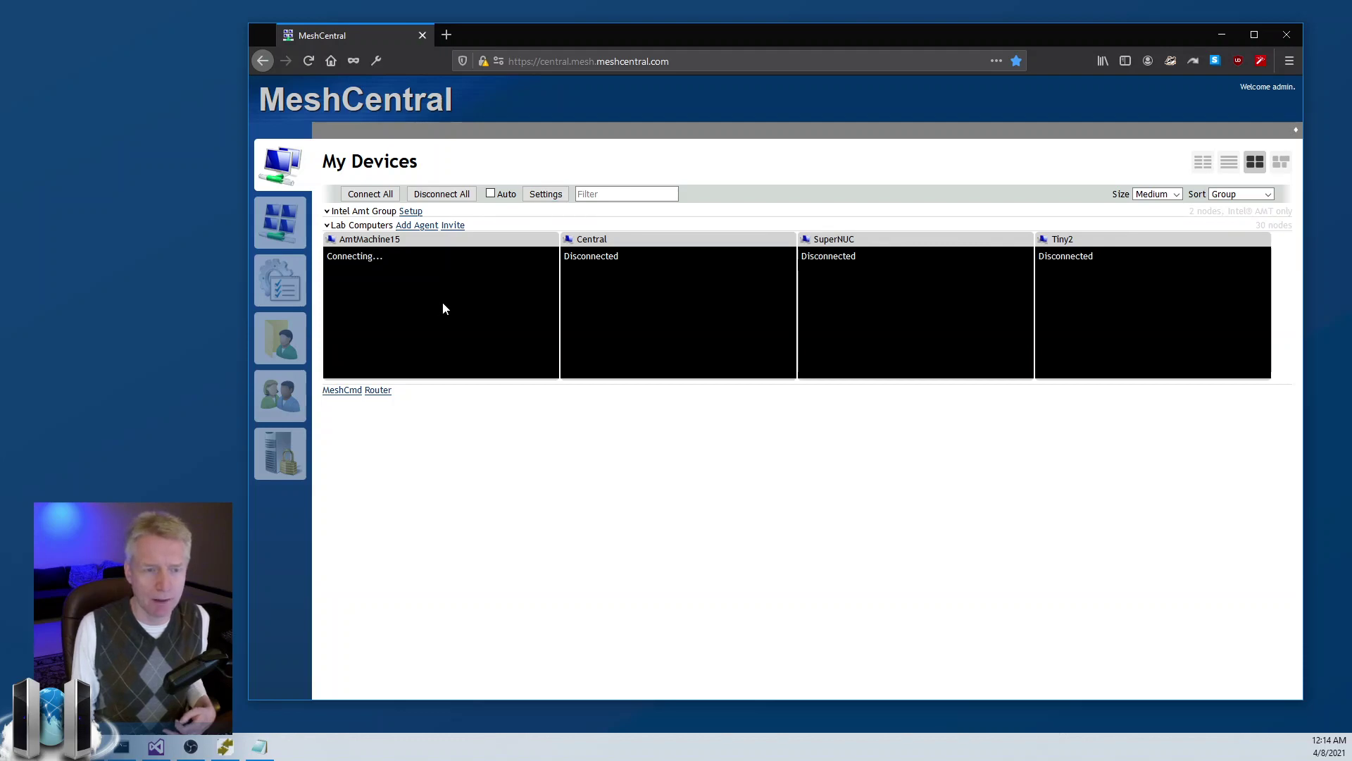
click(657, 303)
click(913, 318)
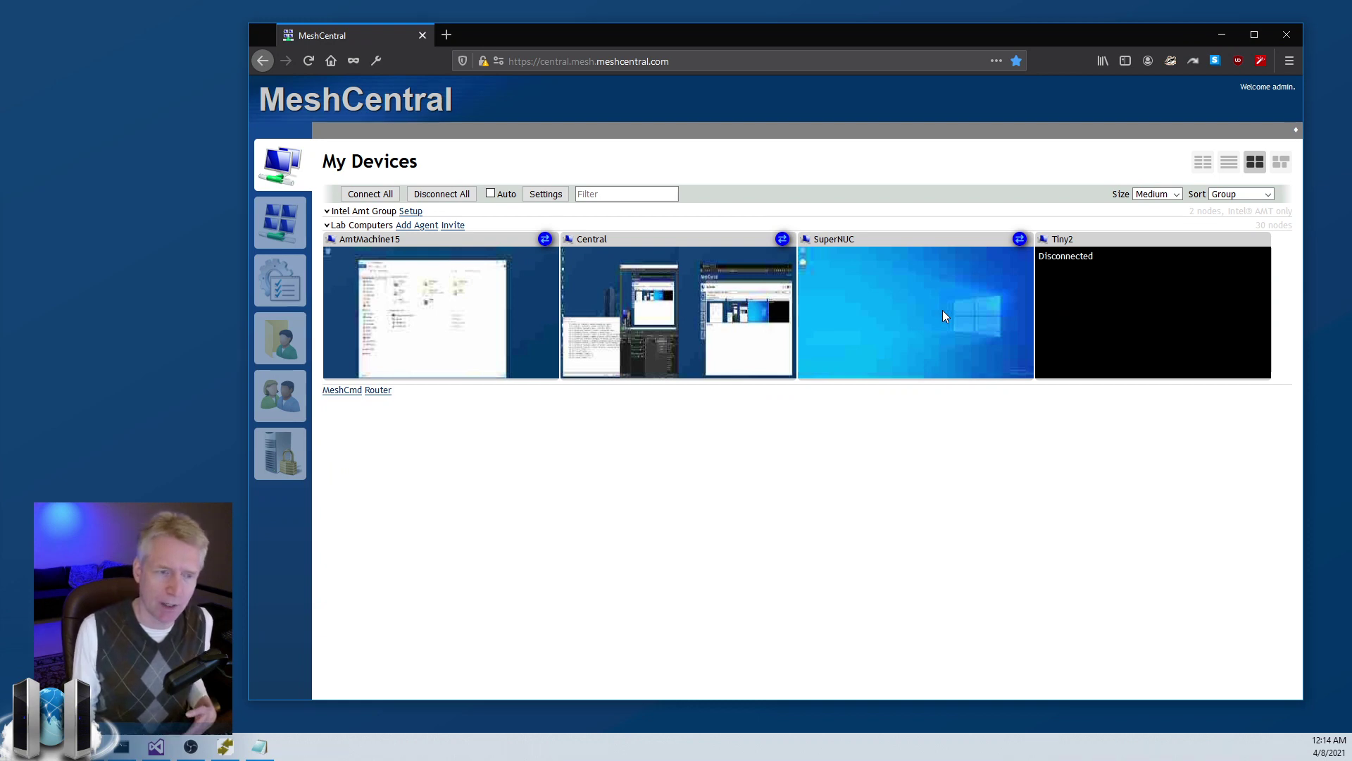
click(1203, 163)
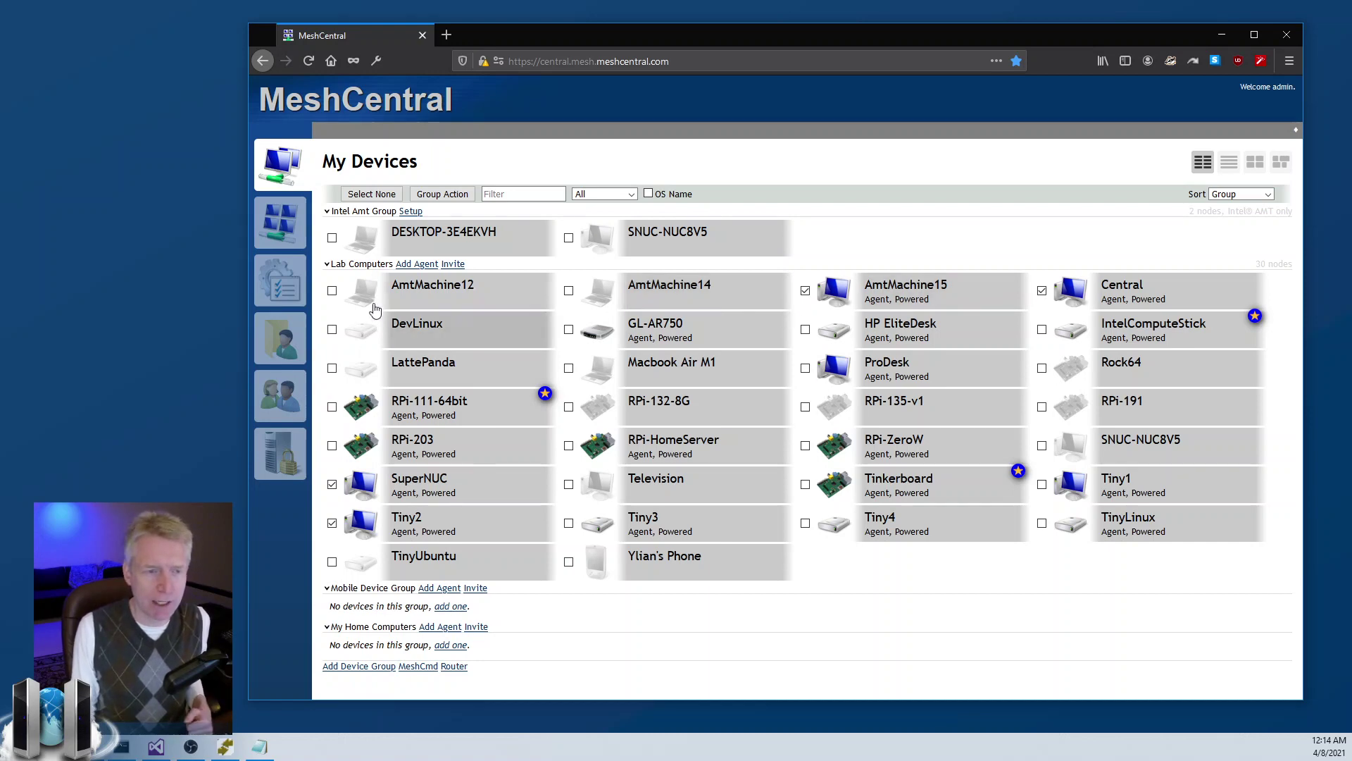
- Select every device in the Lab Computers group, clearing and reselecting once
right_click(358, 265)
right_click(351, 265)
click(379, 276)
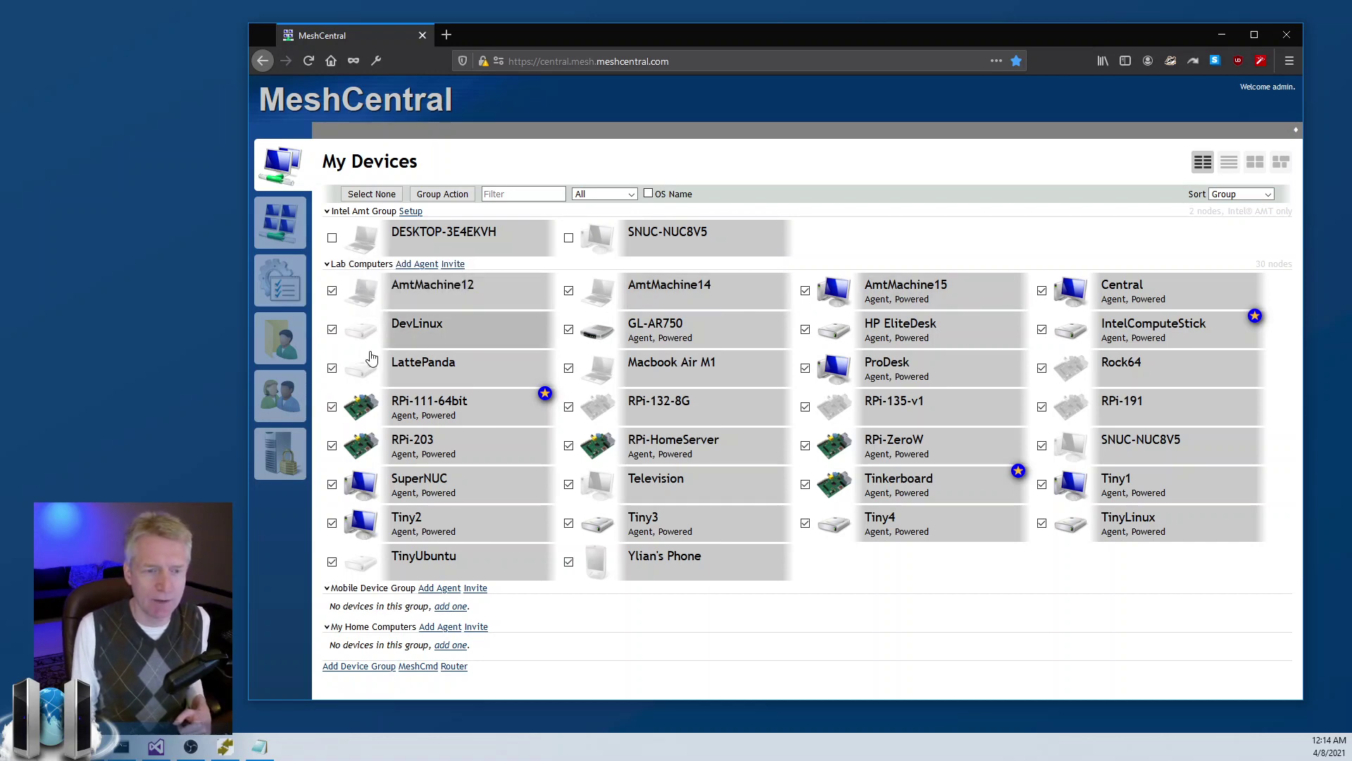
right_click(364, 270)
click(382, 296)
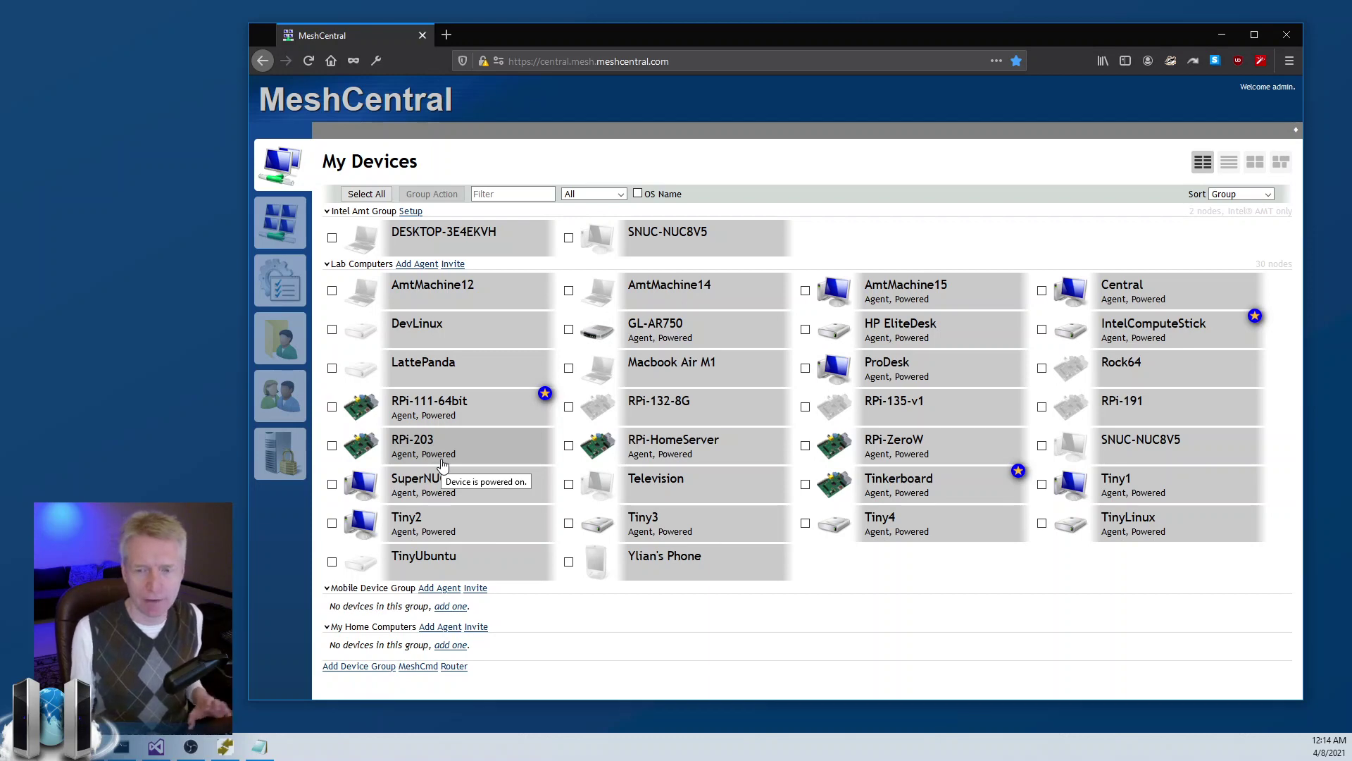
click(371, 266)
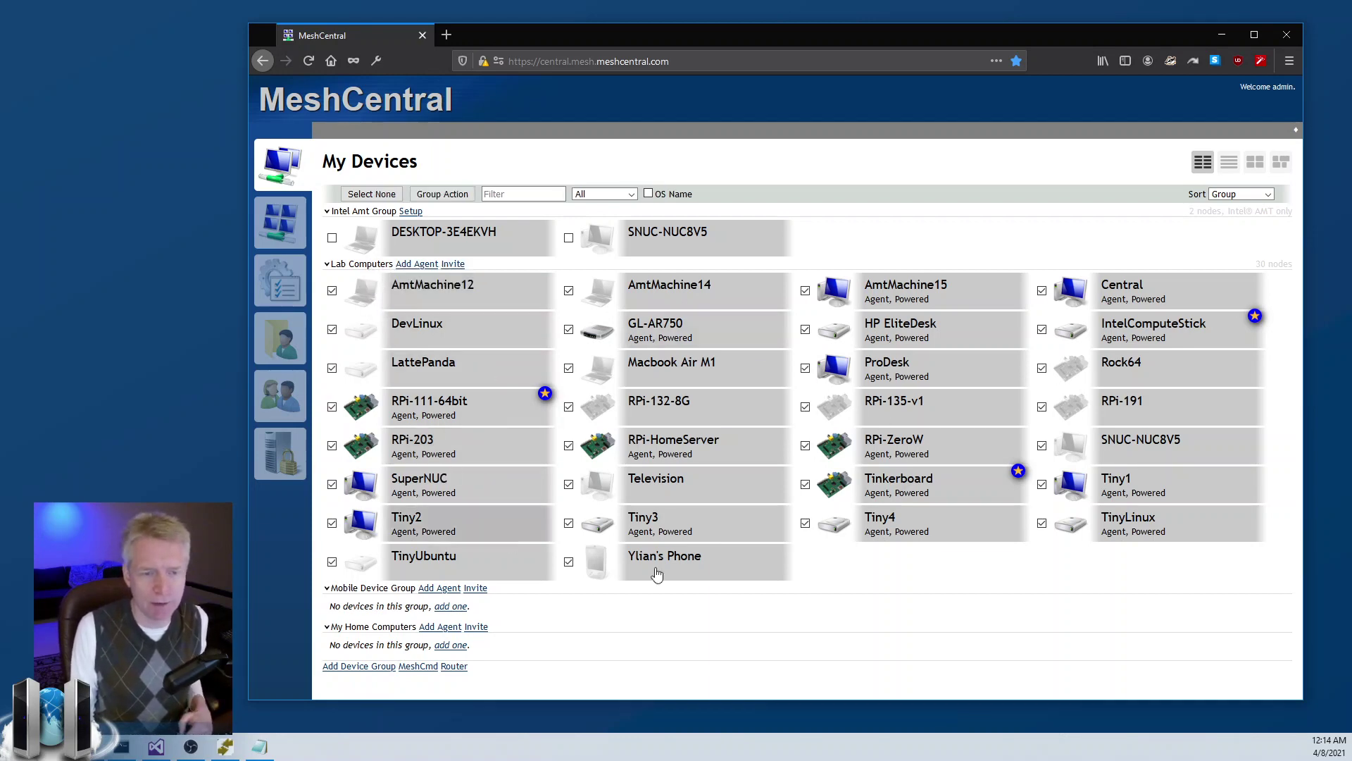
- Show the selected desktops and connect all 17 Lab Computers devices at once
click(1249, 170)
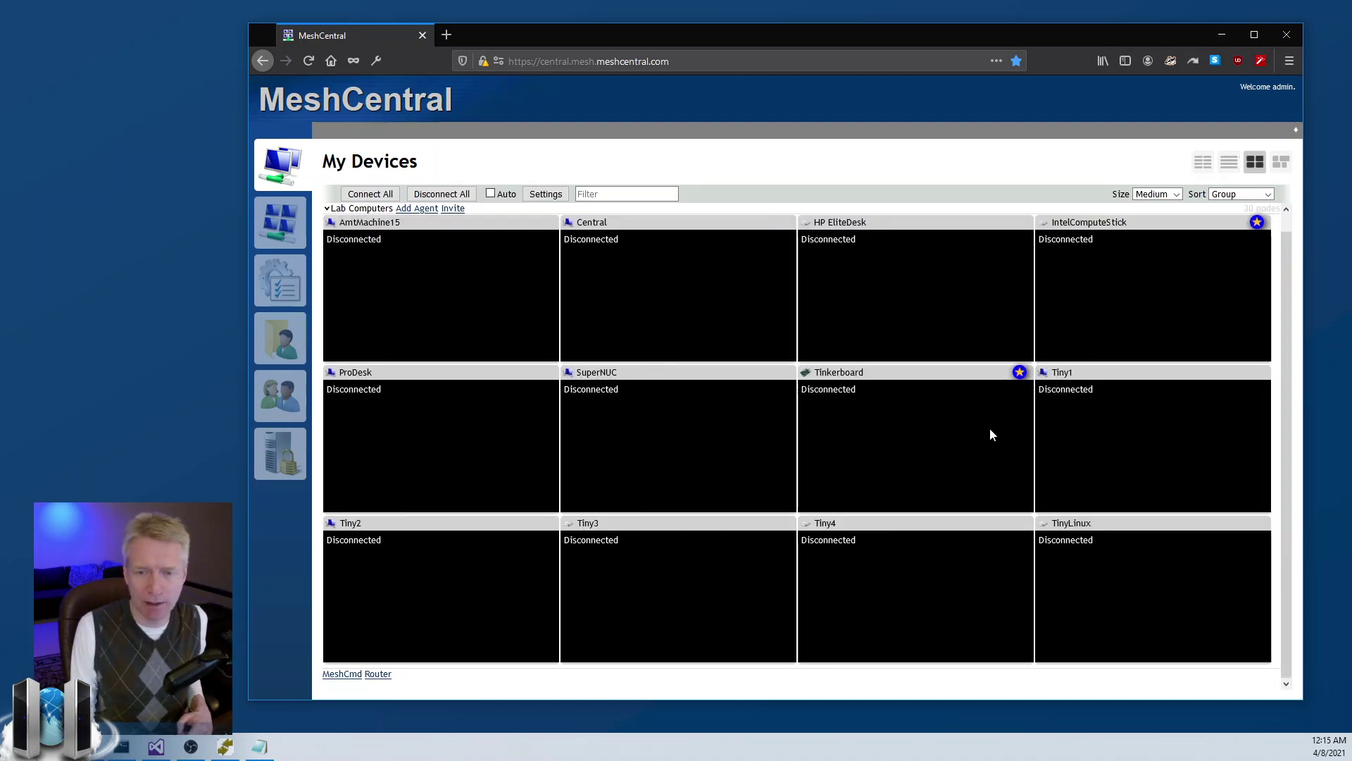
click(370, 194)
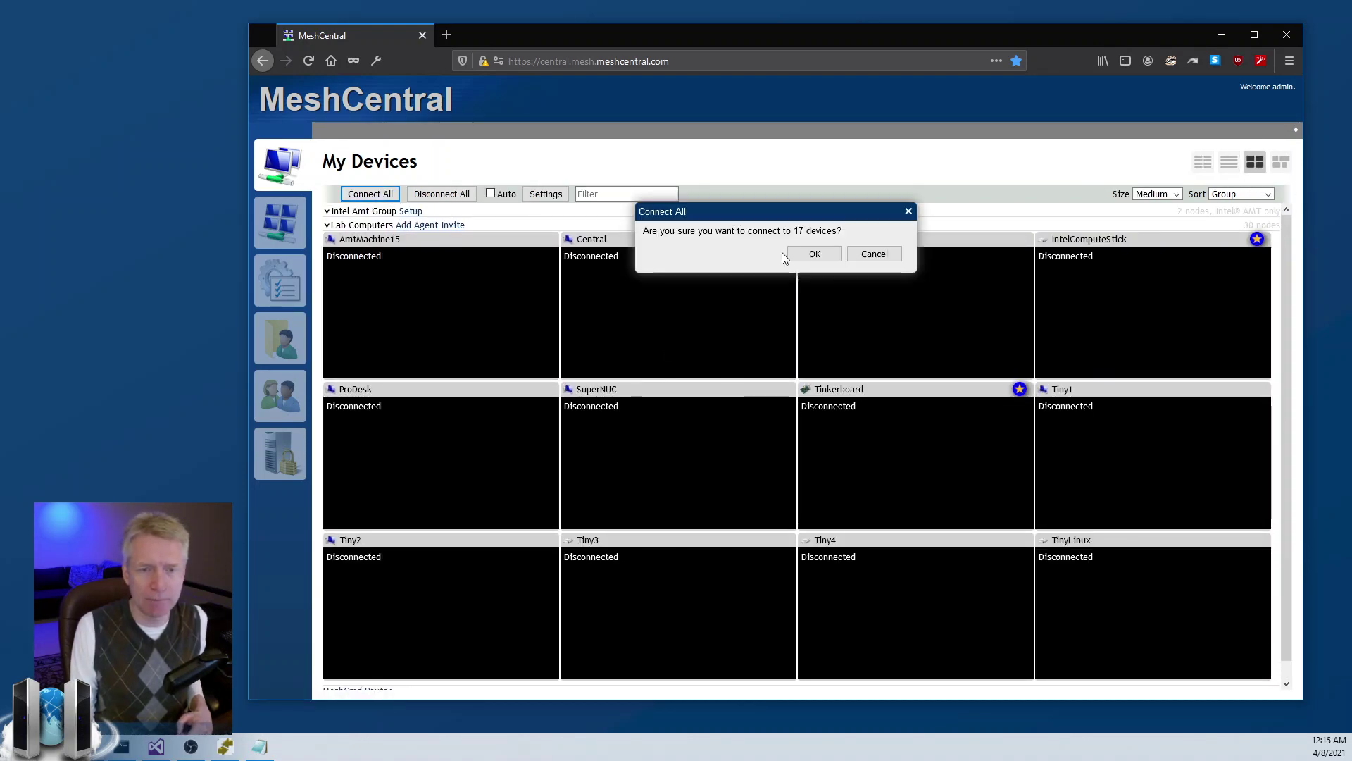
click(803, 253)
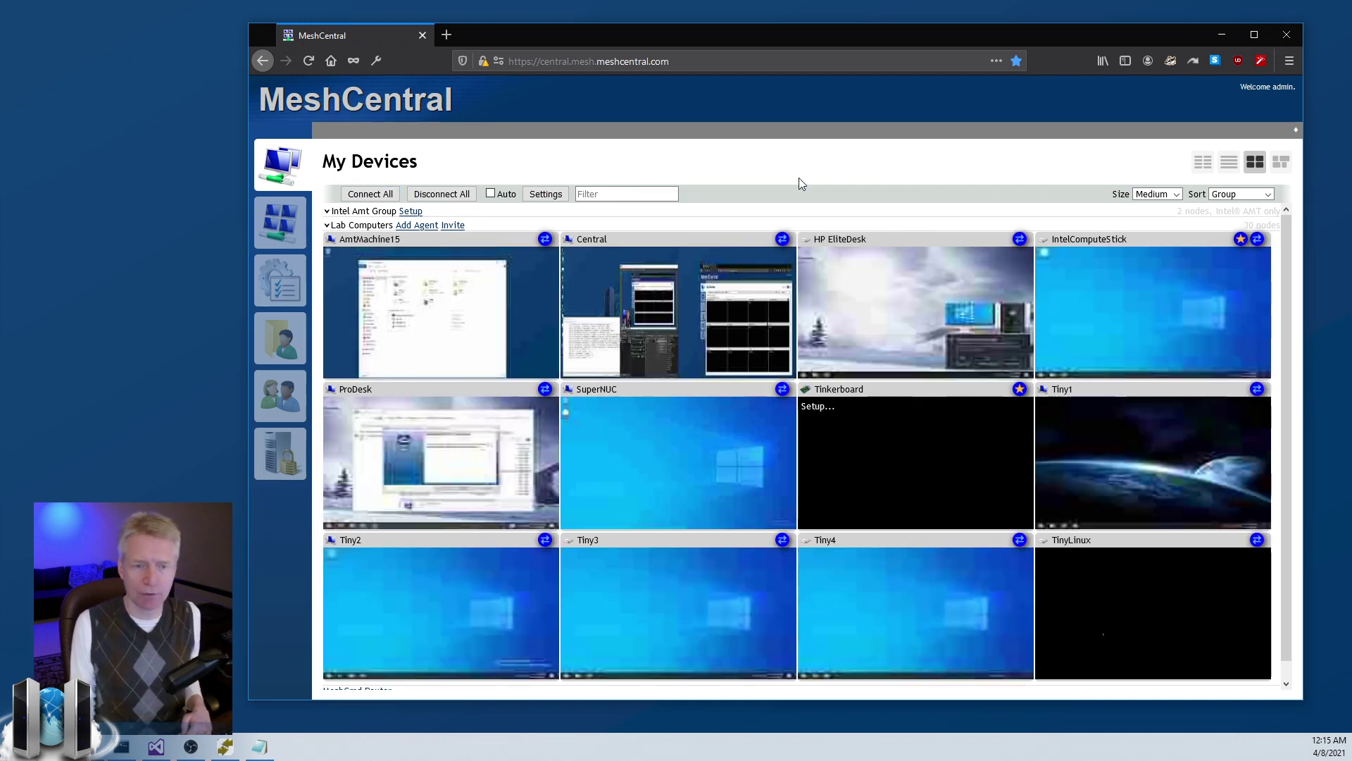